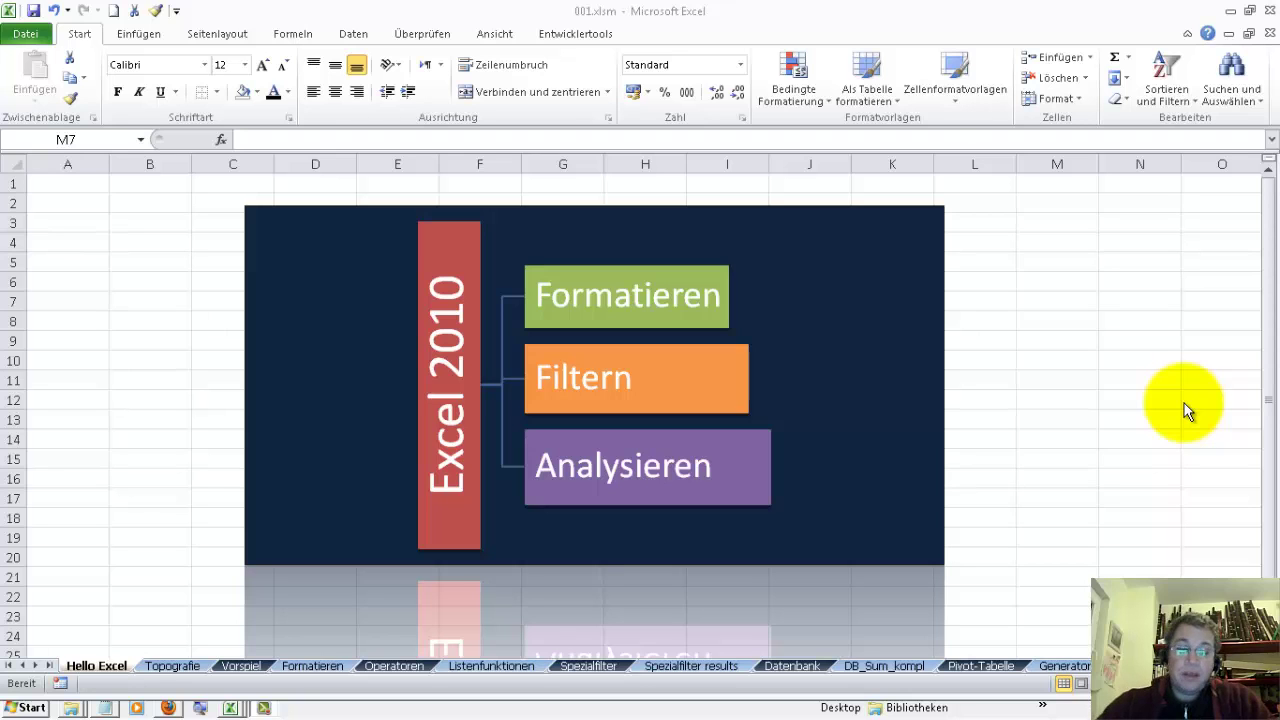
# Switch to the Spezialfilter worksheet of workbook 001.xlsm.
pyautogui.click(588, 670)
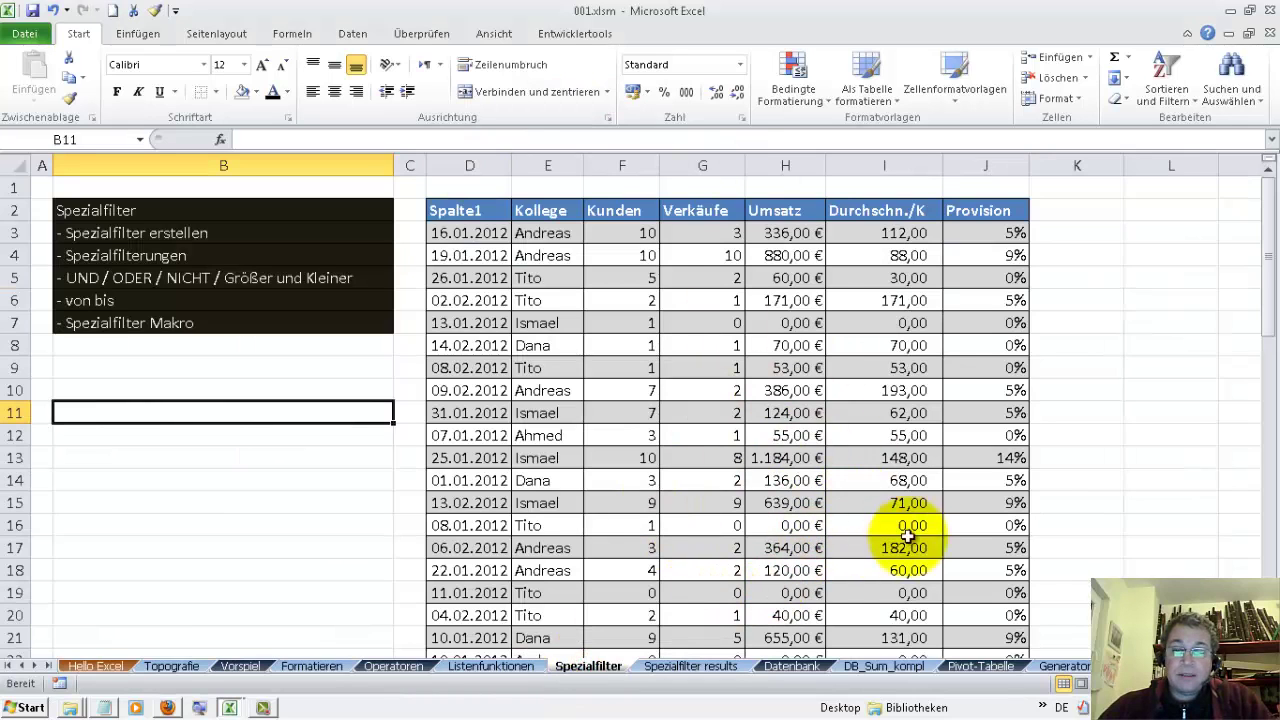
# Switch to the Mappe5 workbook window with its spezialfilter sales data.
pyautogui.click(229, 707)
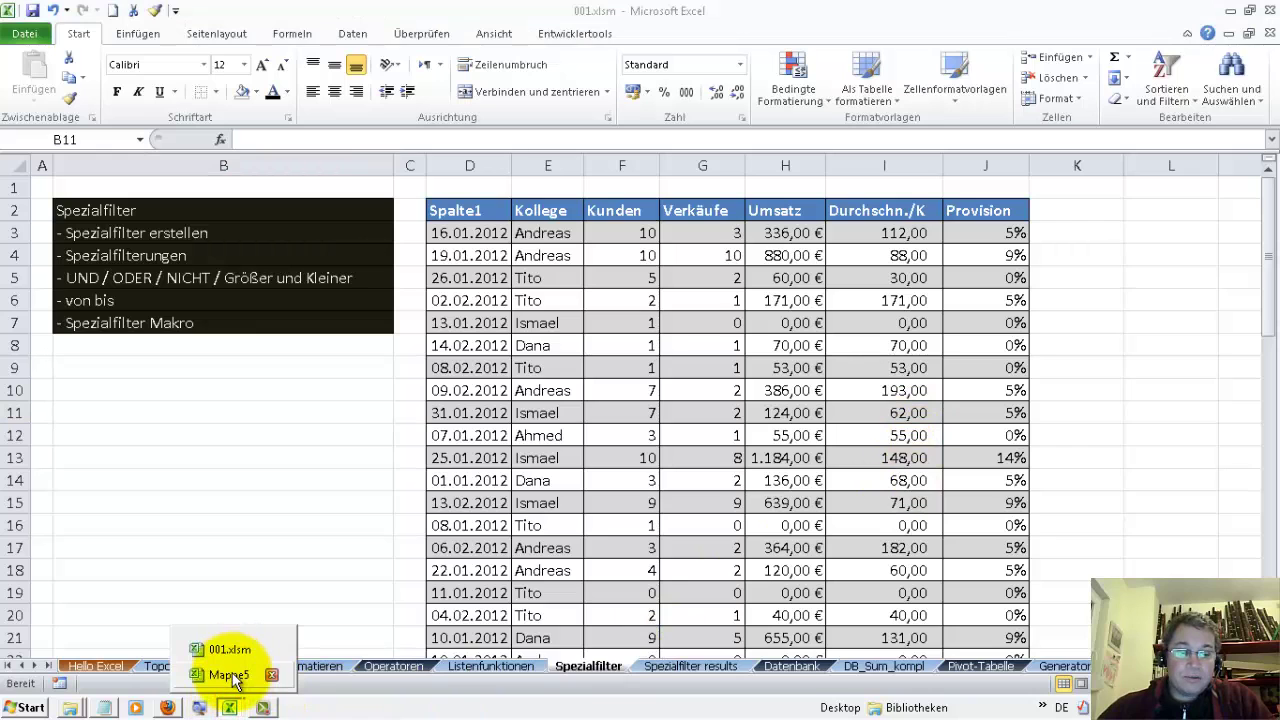
pyautogui.click(228, 670)
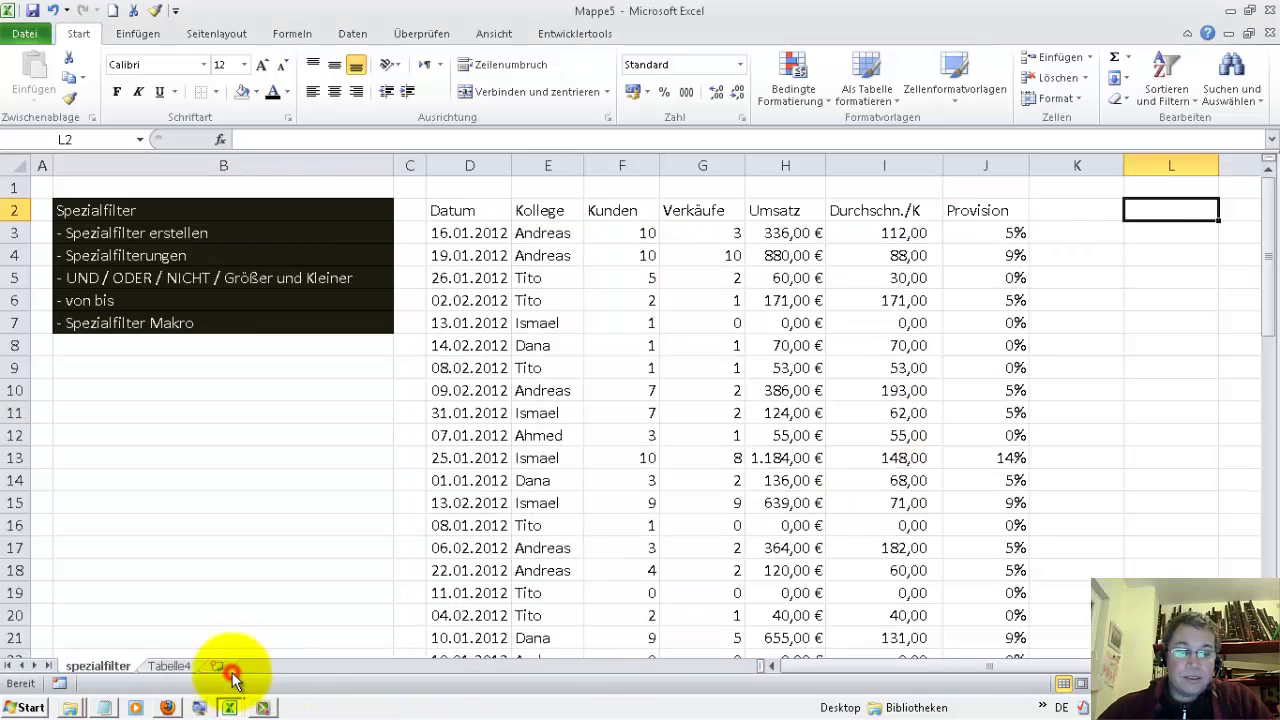
pyautogui.click(1188, 349)
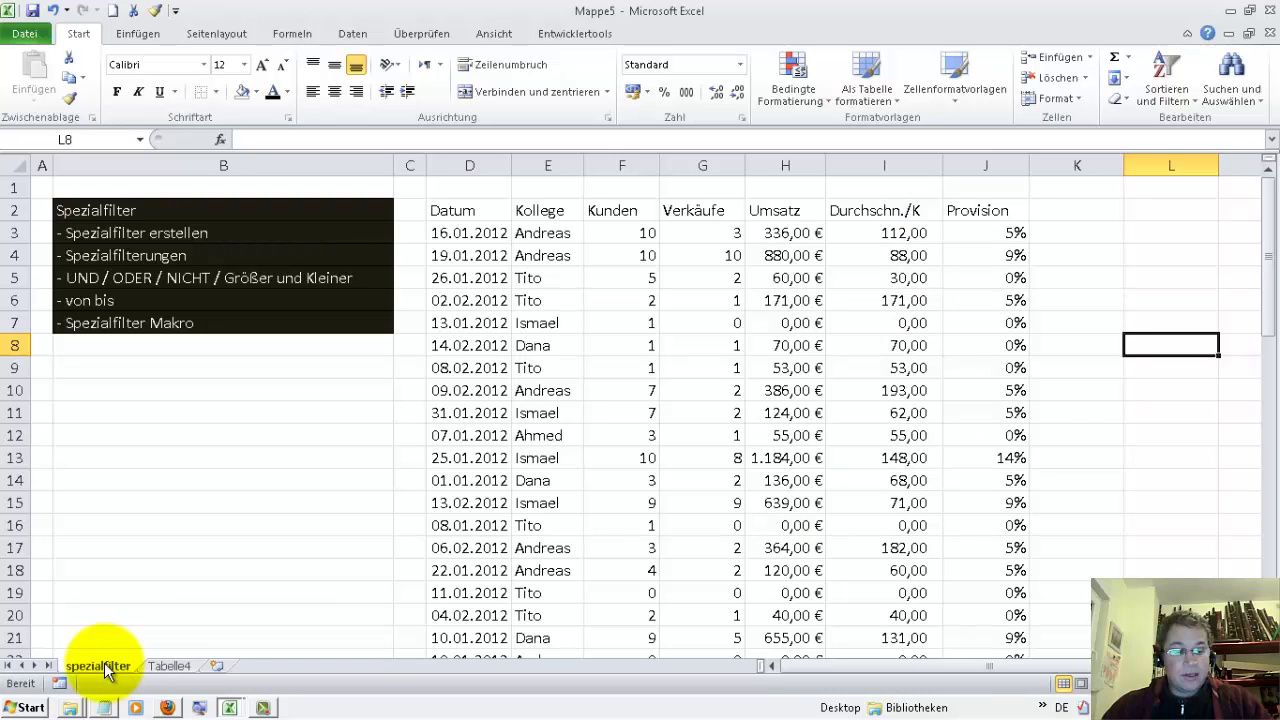
# Copy the spezialfilter sheet, then group spezialfilter, spezialfilter (3), spezialfilter (5) and Tabelle4.
pyautogui.moveTo(105, 668); pyautogui.dragTo(258, 668)
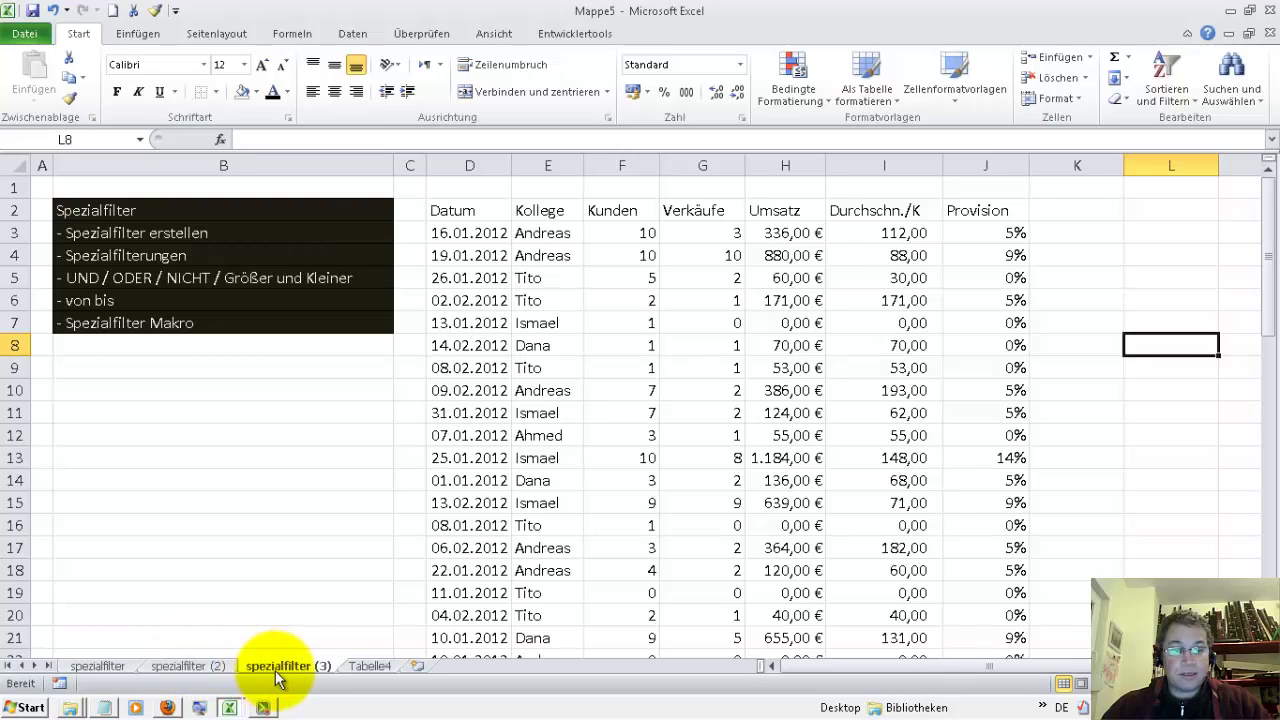
pyautogui.moveTo(258, 668); pyautogui.dragTo(568, 675)
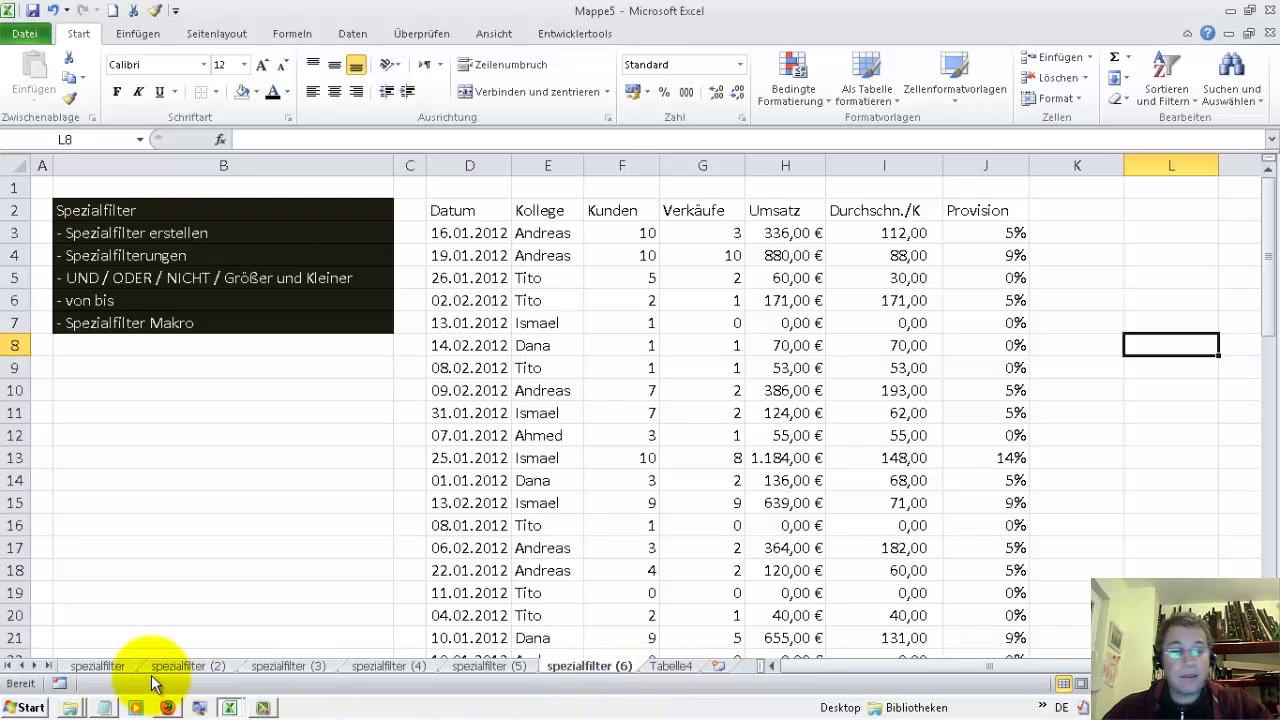
pyautogui.click(100, 667)
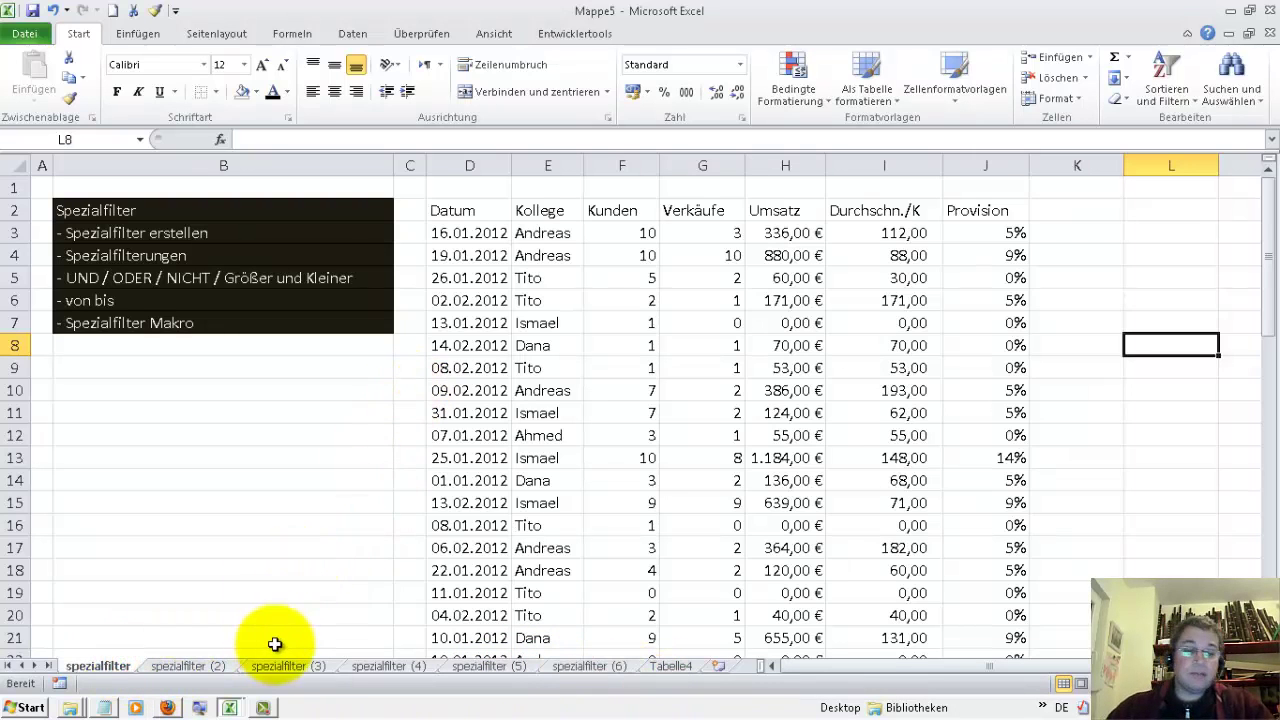
pyautogui.keyDown('ctrl'); pyautogui.click(300, 666); pyautogui.keyUp('ctrl')
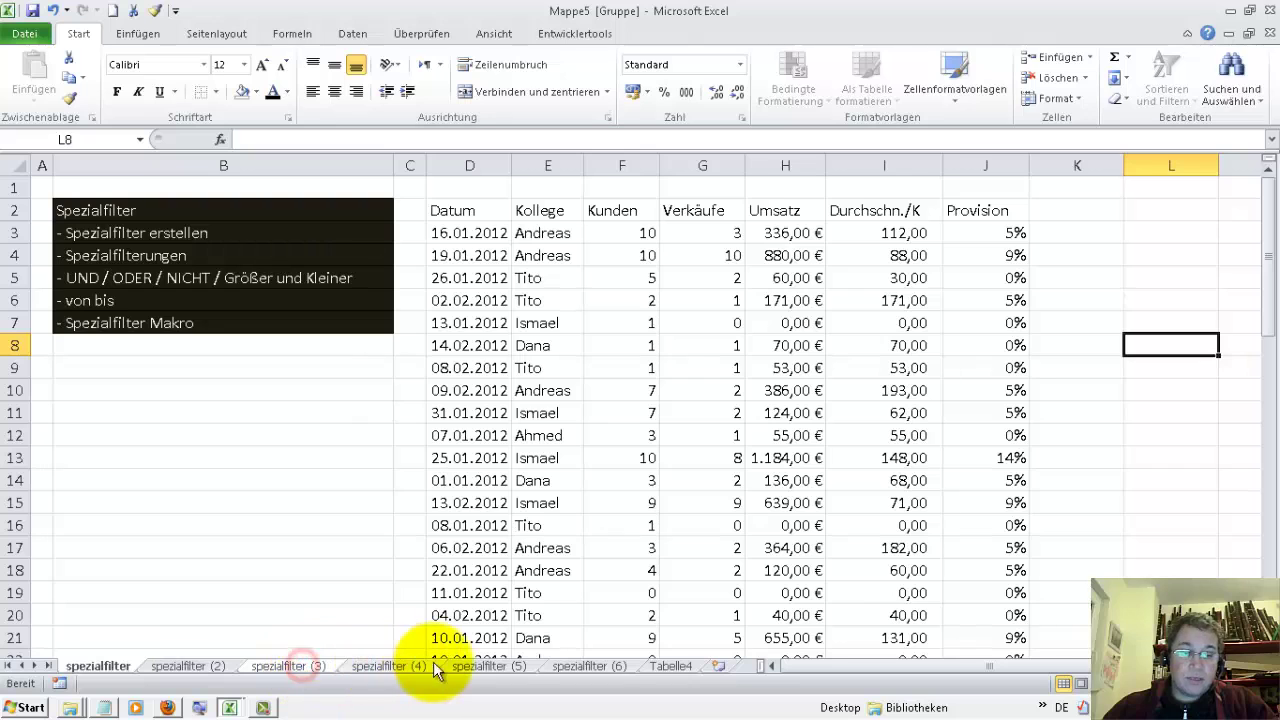
pyautogui.keyDown('ctrl'); pyautogui.click(471, 663); pyautogui.keyUp('ctrl')
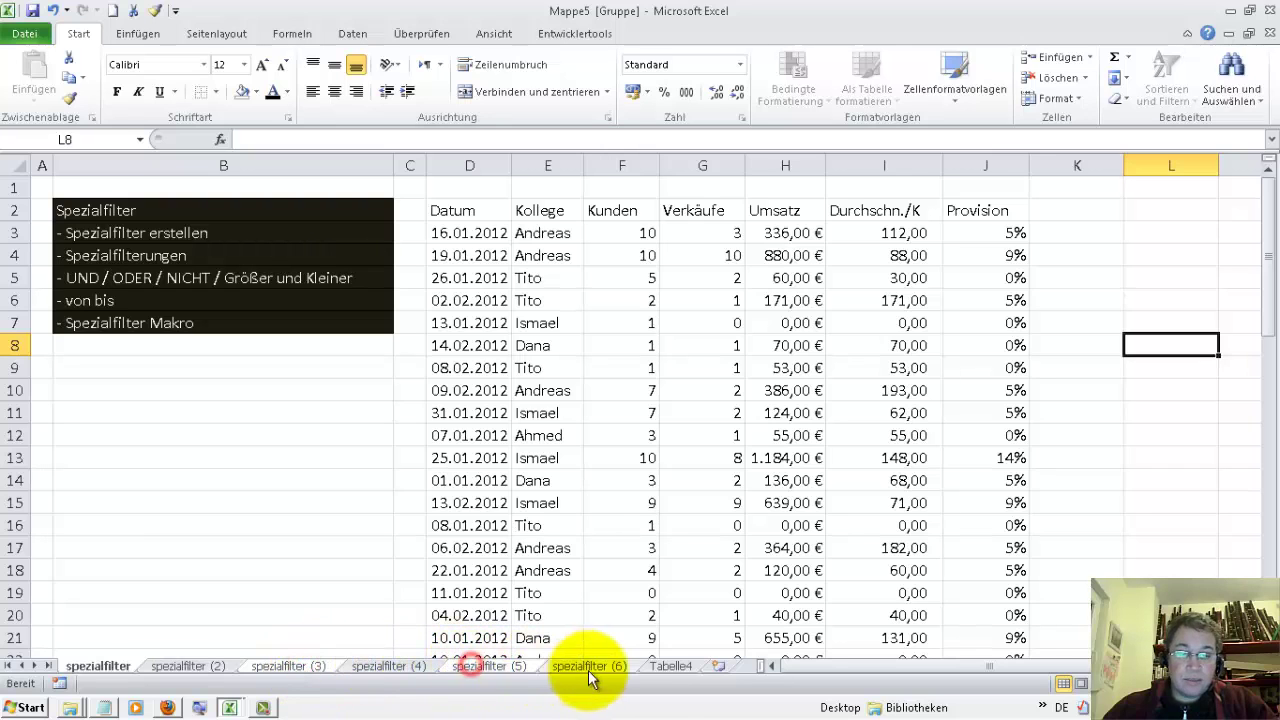
pyautogui.keyDown('ctrl'); pyautogui.click(668, 667); pyautogui.keyUp('ctrl')
# Colour the grouped tabs spezialfilter, (3), (5) and Tabelle4 blue.
pyautogui.rightClick(668, 667)
pyautogui.moveTo(760, 564)
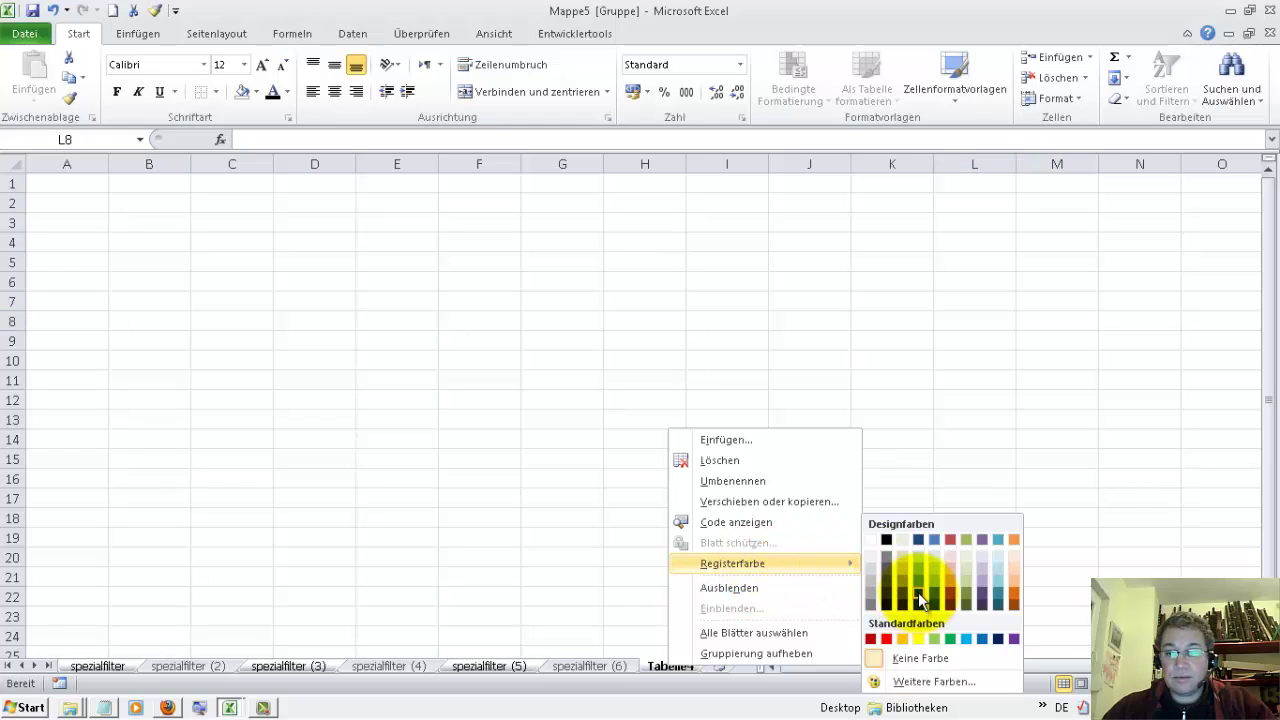
pyautogui.click(918, 592)
pyautogui.click(569, 667)
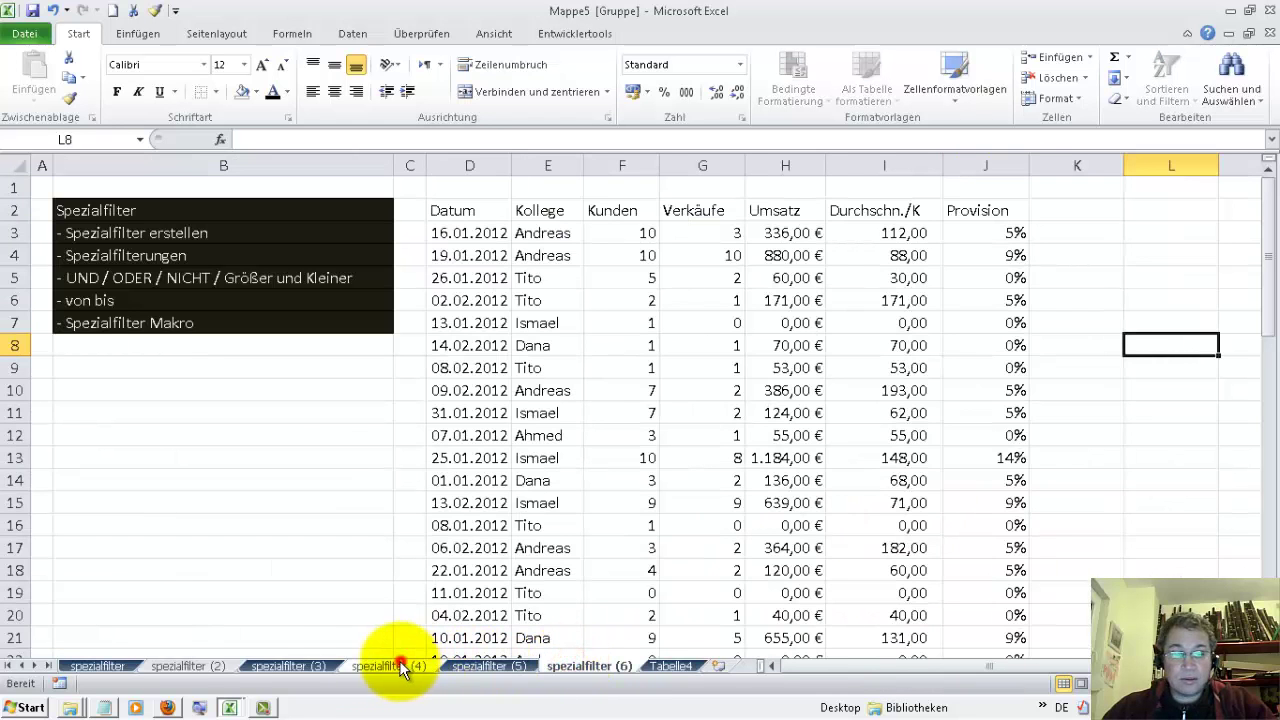
# Colour the tabs spezialfilter (2), (4) and (6) red, then ungroup the sheets.
pyautogui.keyDown('shift'); pyautogui.click(200, 667); pyautogui.keyUp('shift')
pyautogui.rightClick(200, 667)
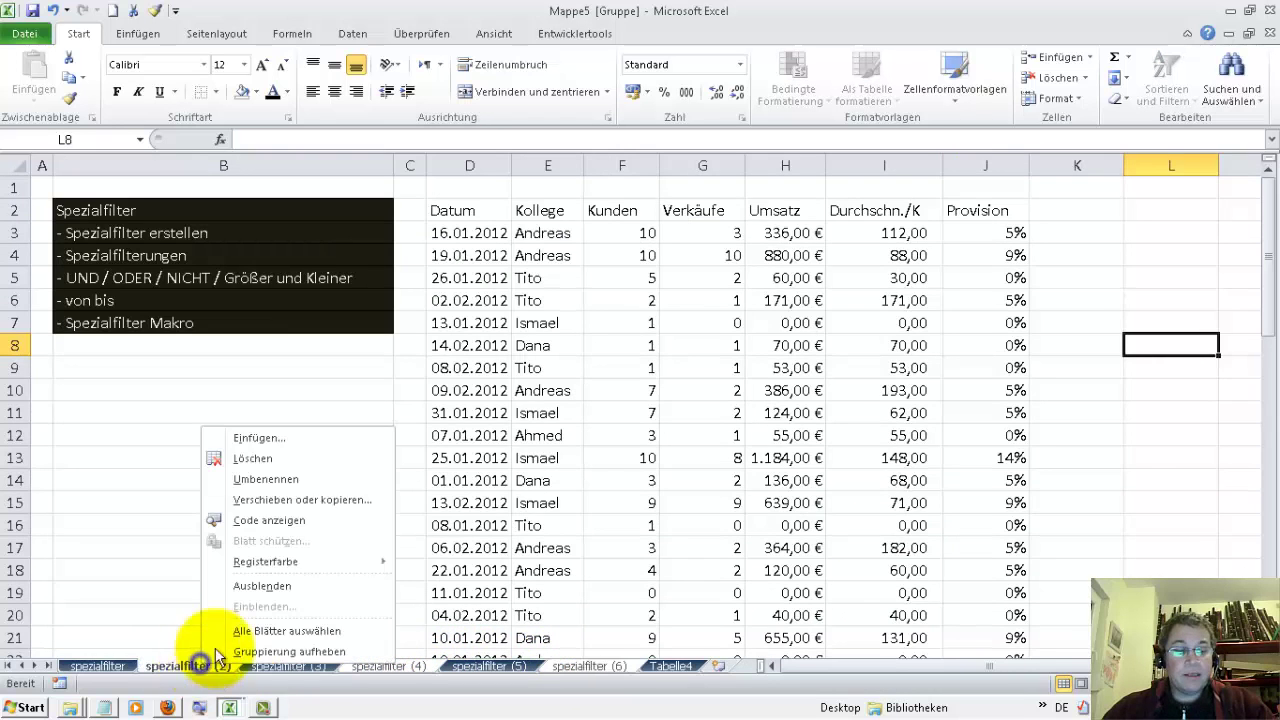
pyautogui.click(285, 563)
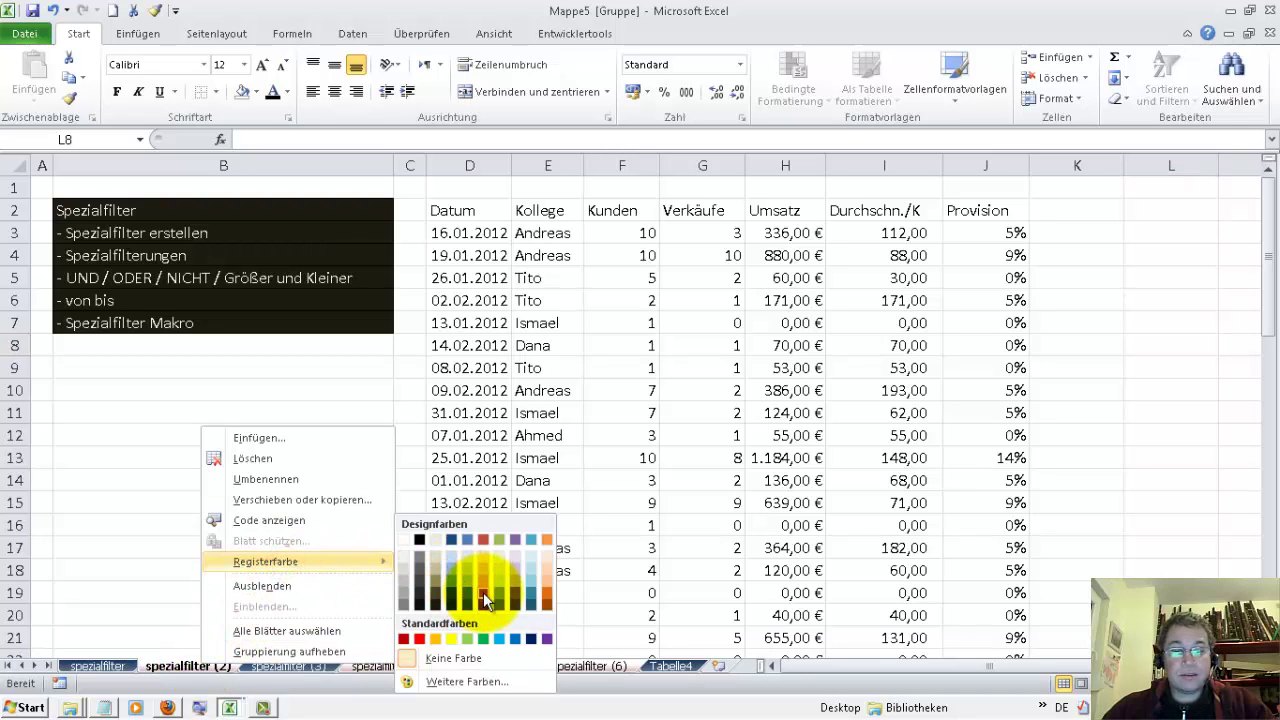
pyautogui.click(483, 592)
pyautogui.click(322, 606)
pyautogui.click(257, 665)
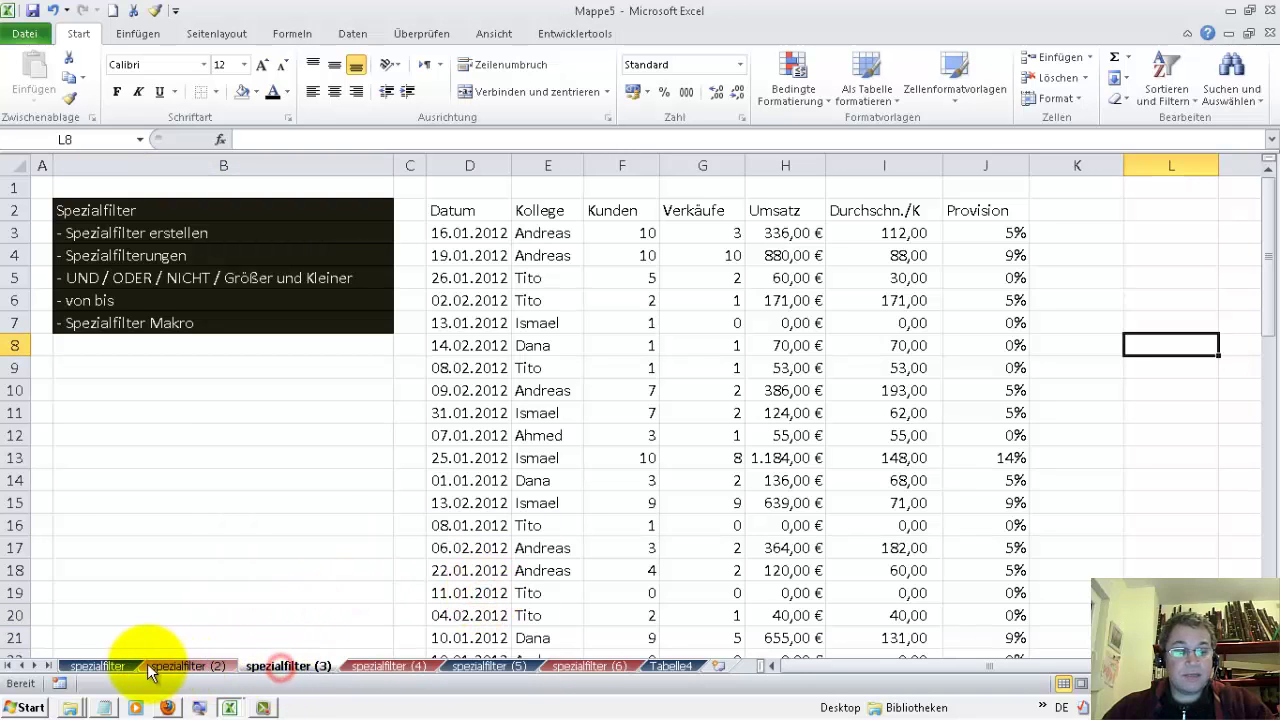
pyautogui.click(100, 665)
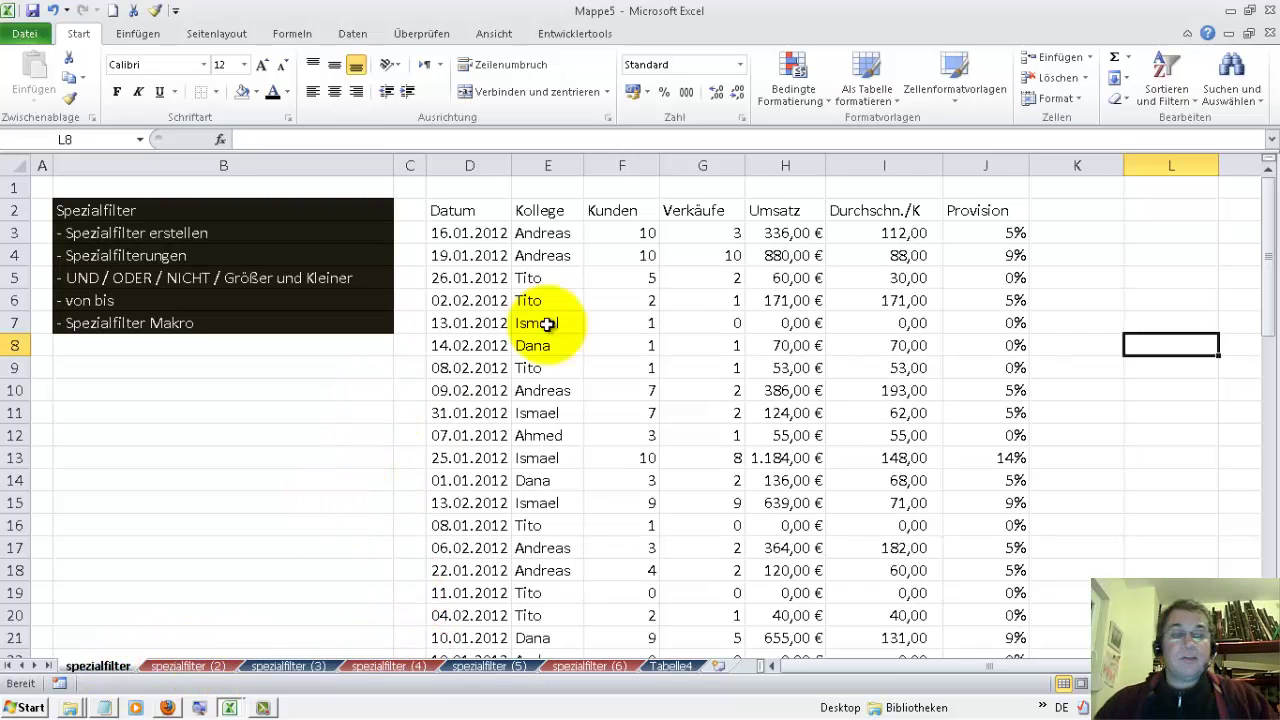
# Select the whole sales table starting from the Datum header in D2.
pyautogui.click(480, 213)
pyautogui.moveTo(480, 213); pyautogui.dragTo(975, 435)
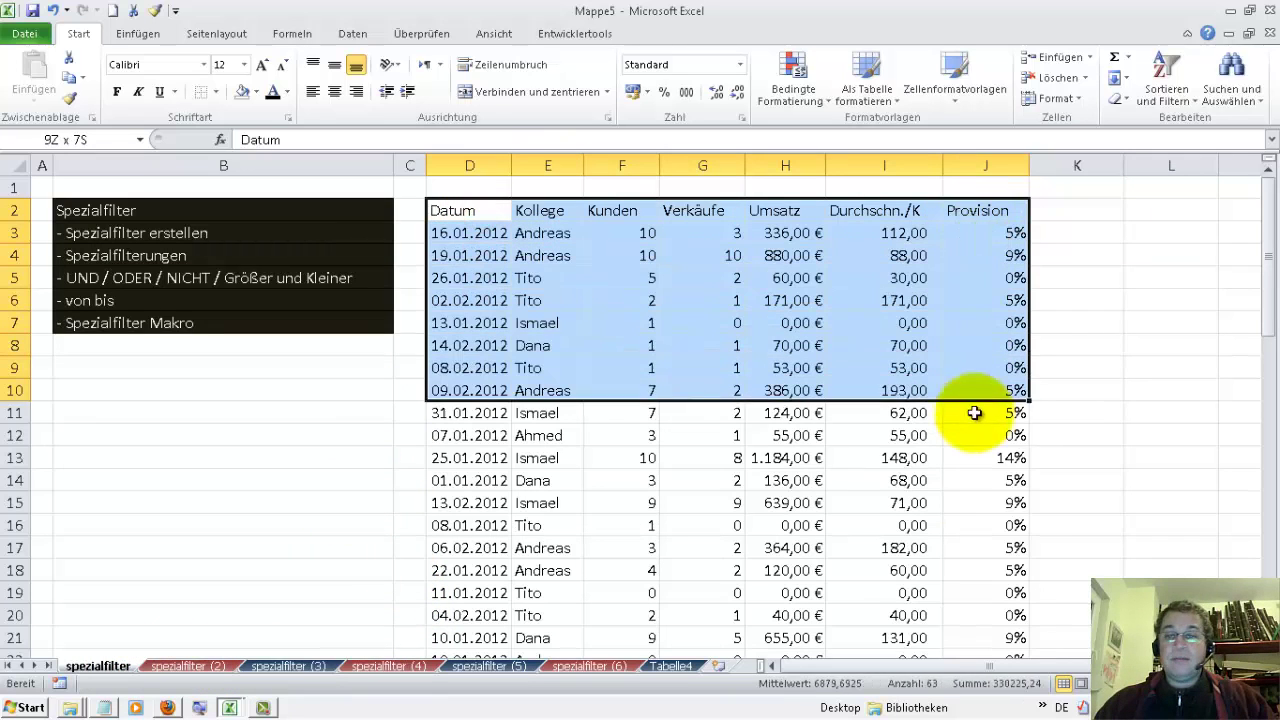
pyautogui.click(712, 412)
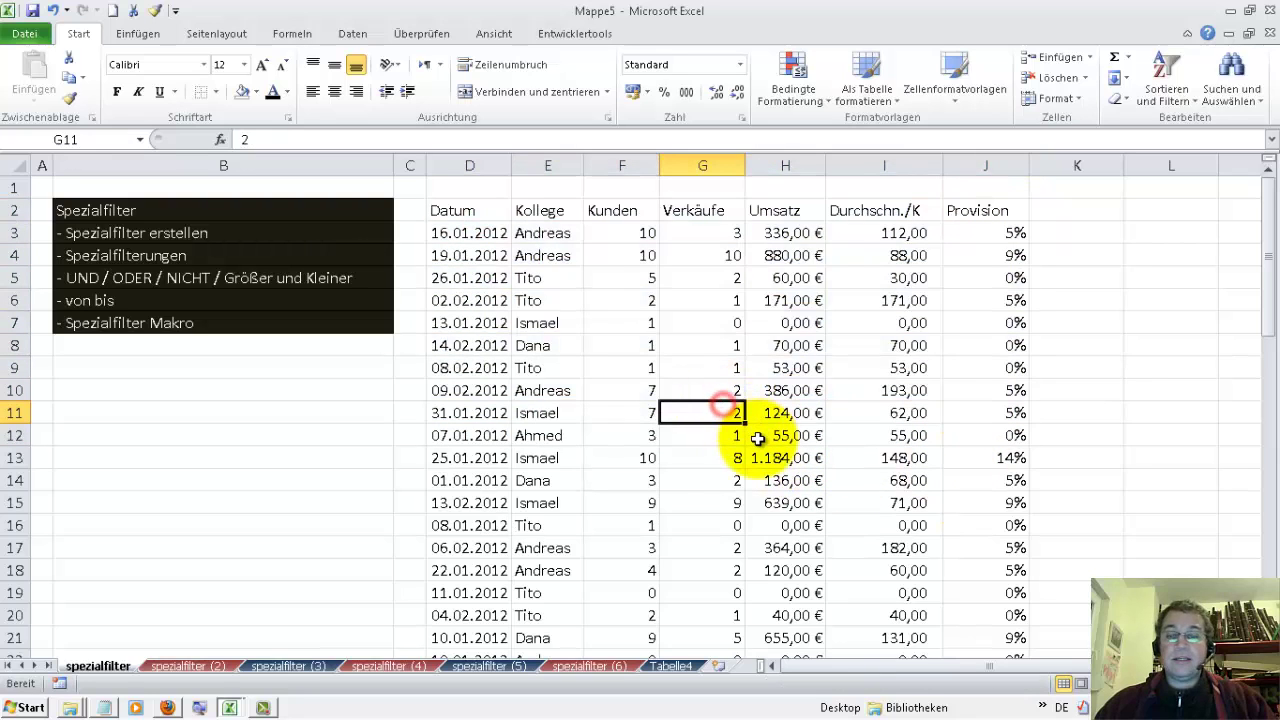
pyautogui.click(495, 210)
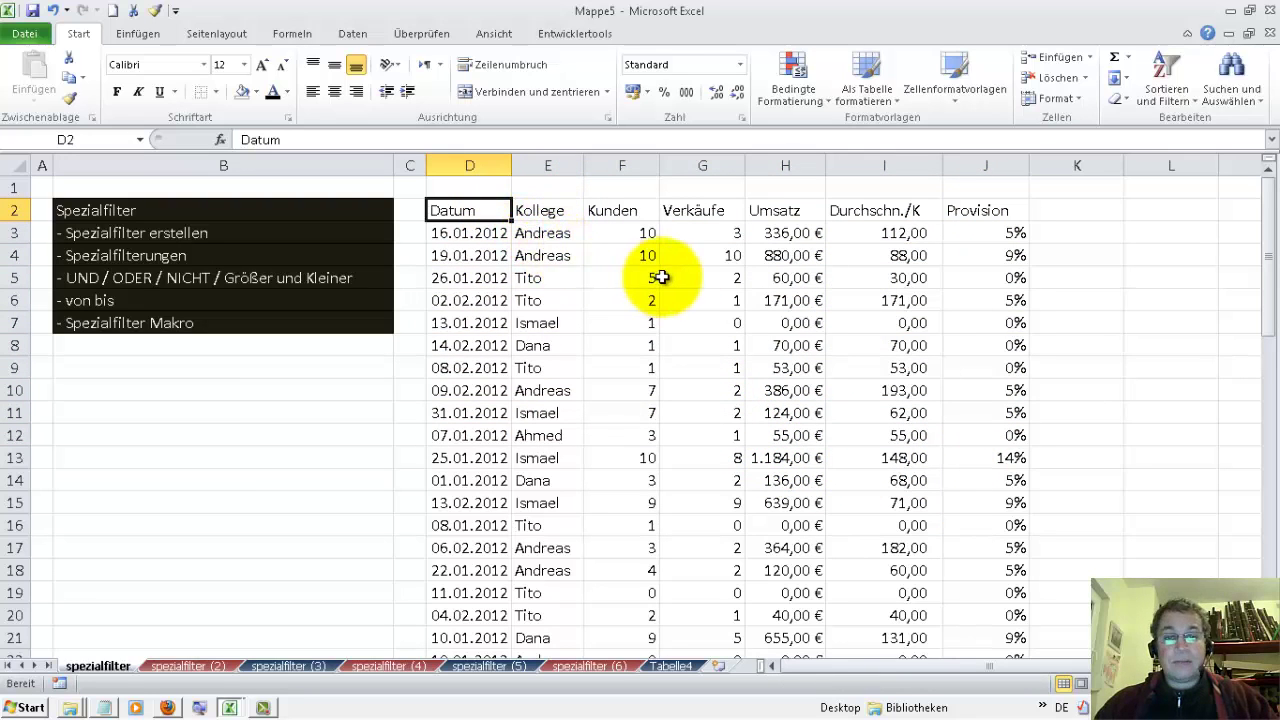
pyautogui.hotkey('ctrl', 'shift', 'End')
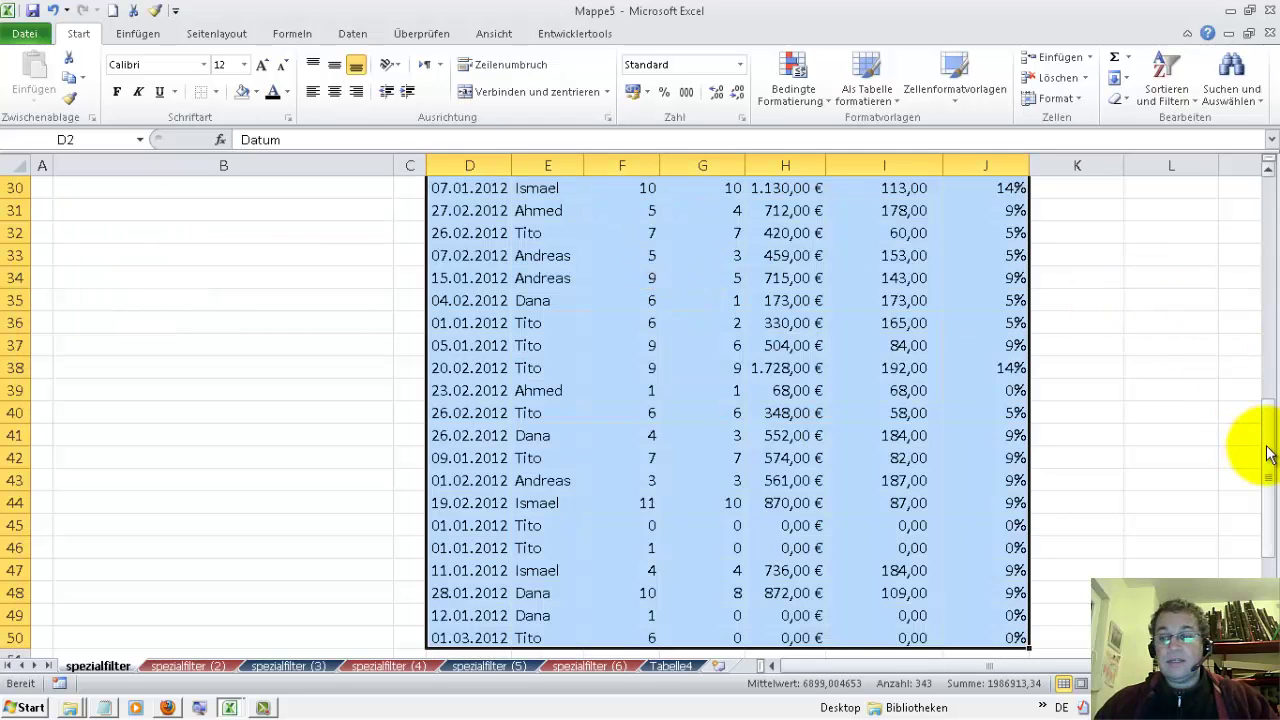
# Move the selected table down so the Datum header sits at D15.
pyautogui.moveTo(1258, 440); pyautogui.dragTo(1259, 207)
pyautogui.moveTo(772, 198); pyautogui.dragTo(765, 475)
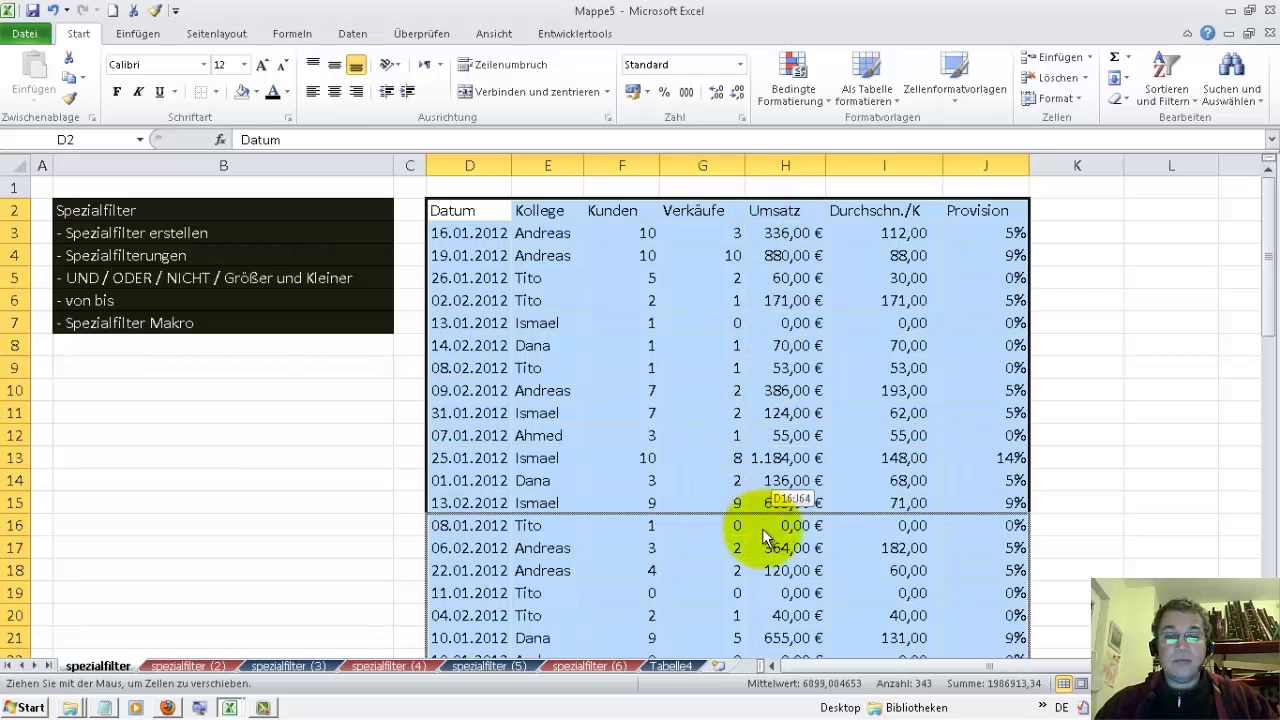
pyautogui.moveTo(765, 475); pyautogui.dragTo(740, 492)
pyautogui.click(648, 543)
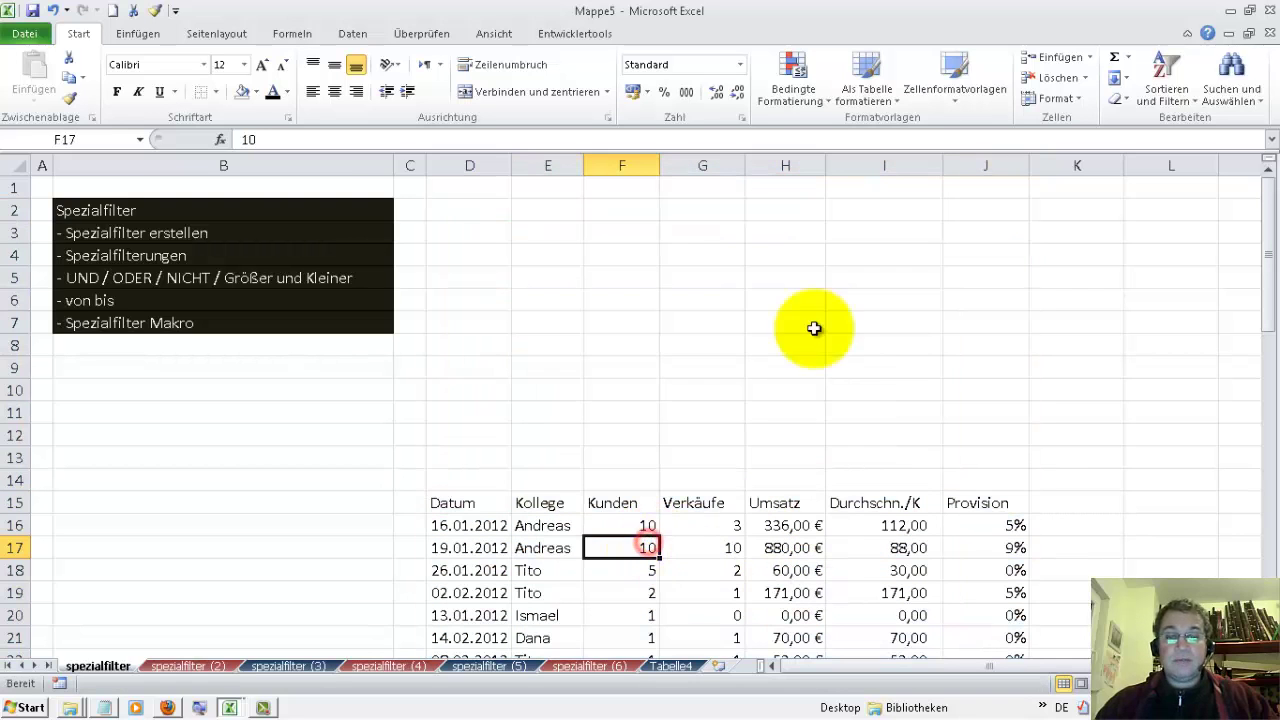
# Format the sales data as a table with a blue medium style and headers.
pyautogui.click(880, 85)
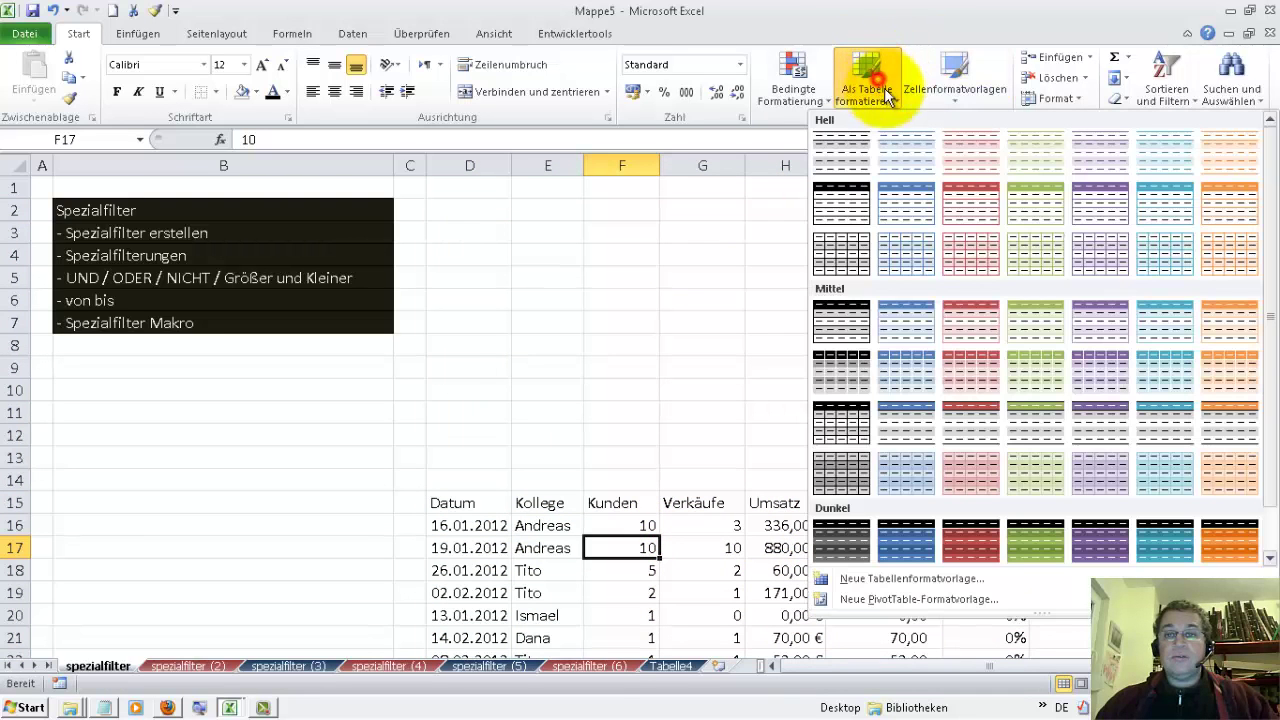
pyautogui.click(905, 465)
pyautogui.click(744, 327)
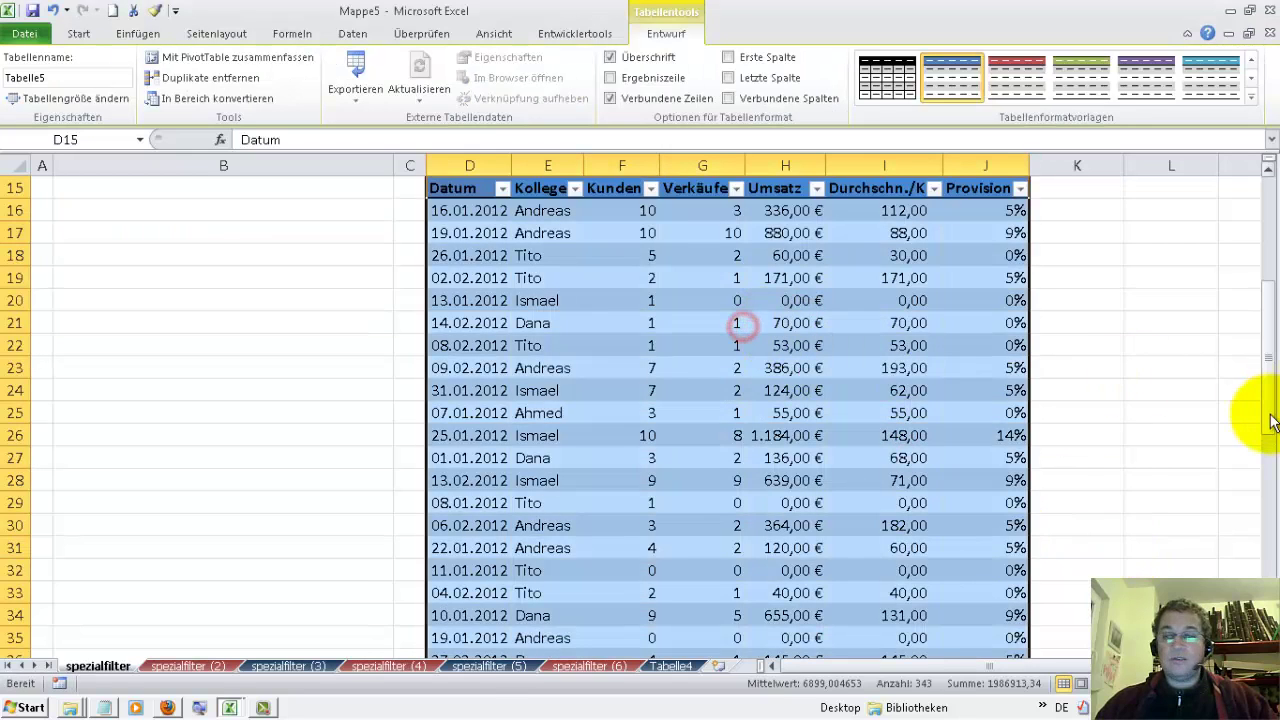
# Select the empty rows 2–3 above the table.
pyautogui.moveTo(1262, 420); pyautogui.dragTo(1272, 280)
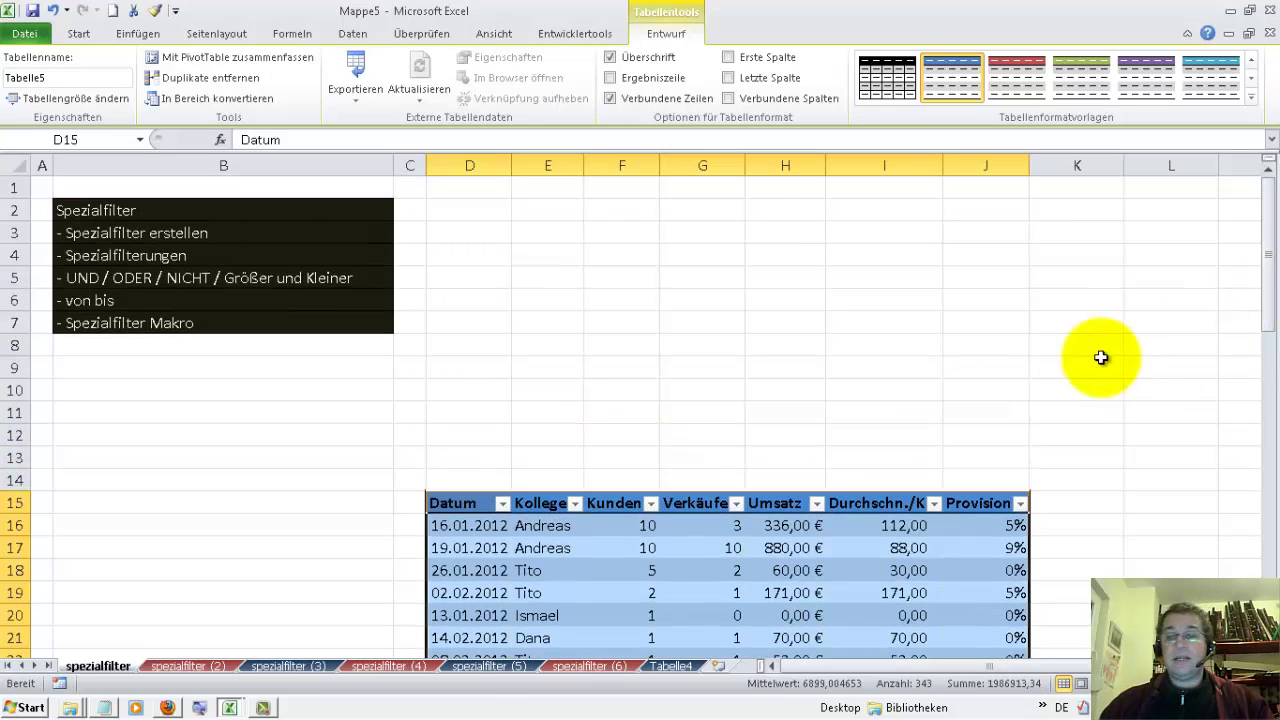
pyautogui.click(950, 367)
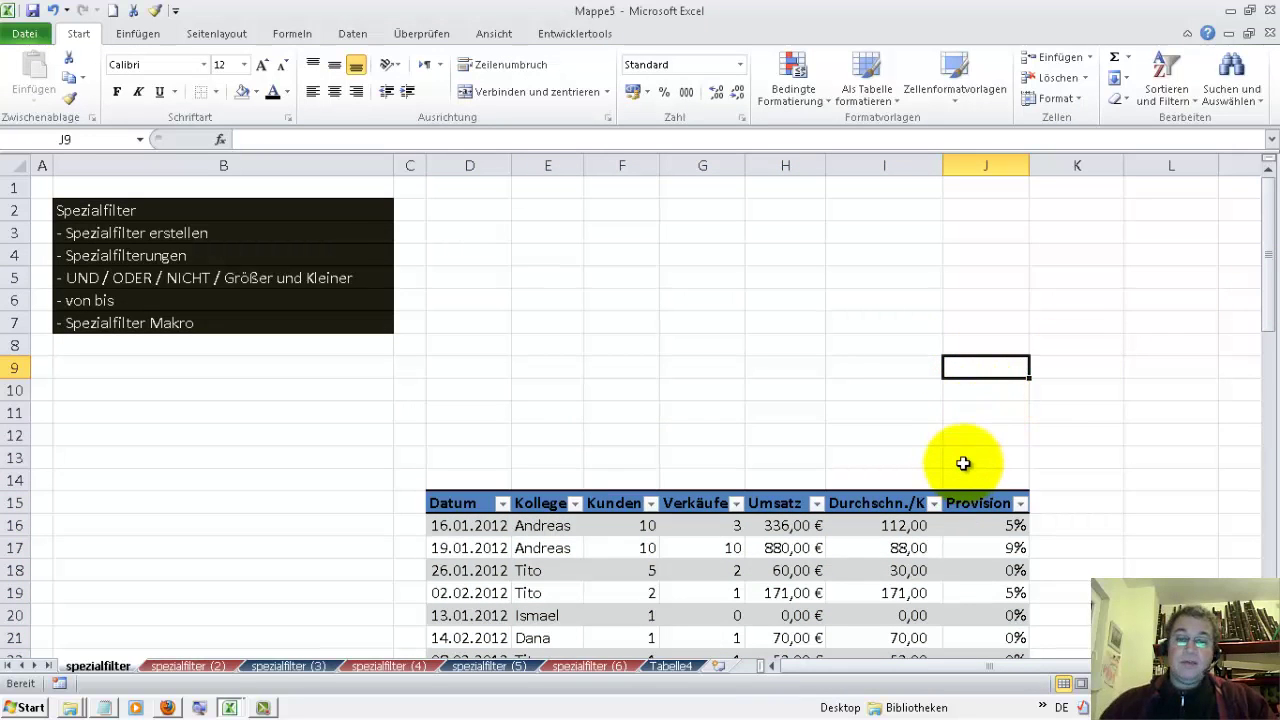
pyautogui.moveTo(1266, 238); pyautogui.dragTo(1232, 341)
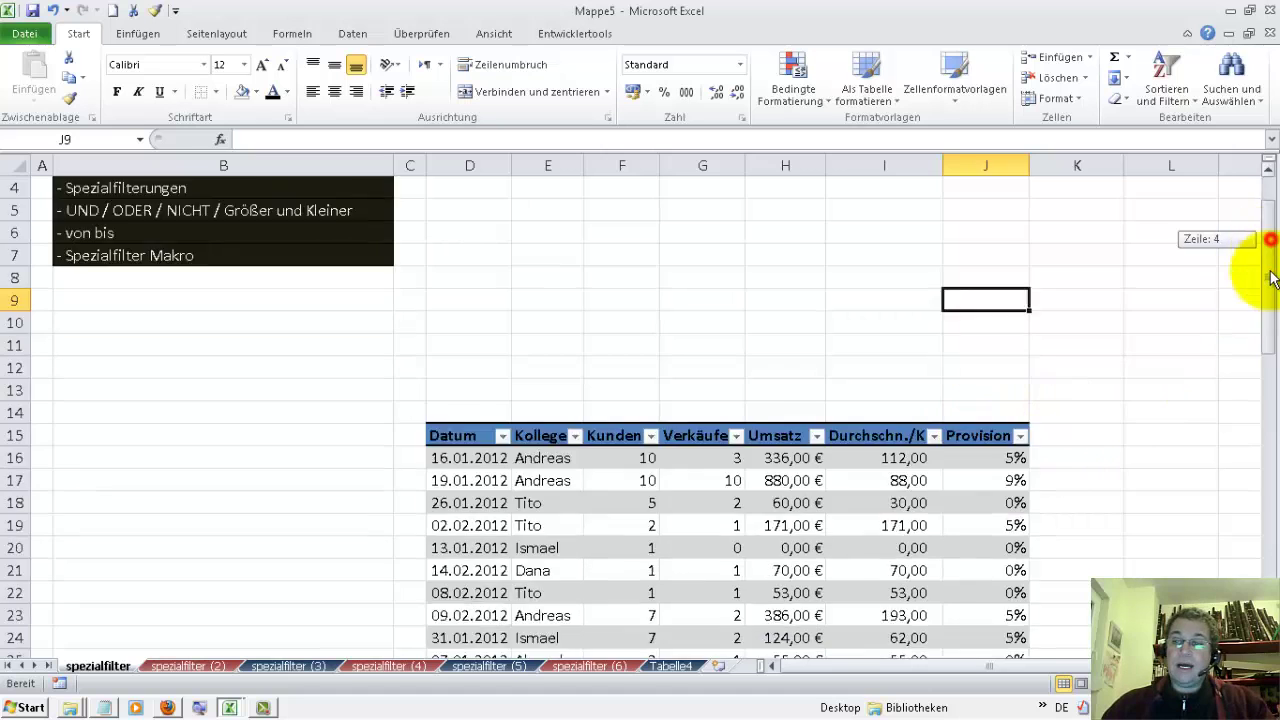
pyautogui.moveTo(450, 210)
pyautogui.mouseDown()
pyautogui.moveTo(997, 266)
pyautogui.moveTo(990, 563)
pyautogui.mouseUp()
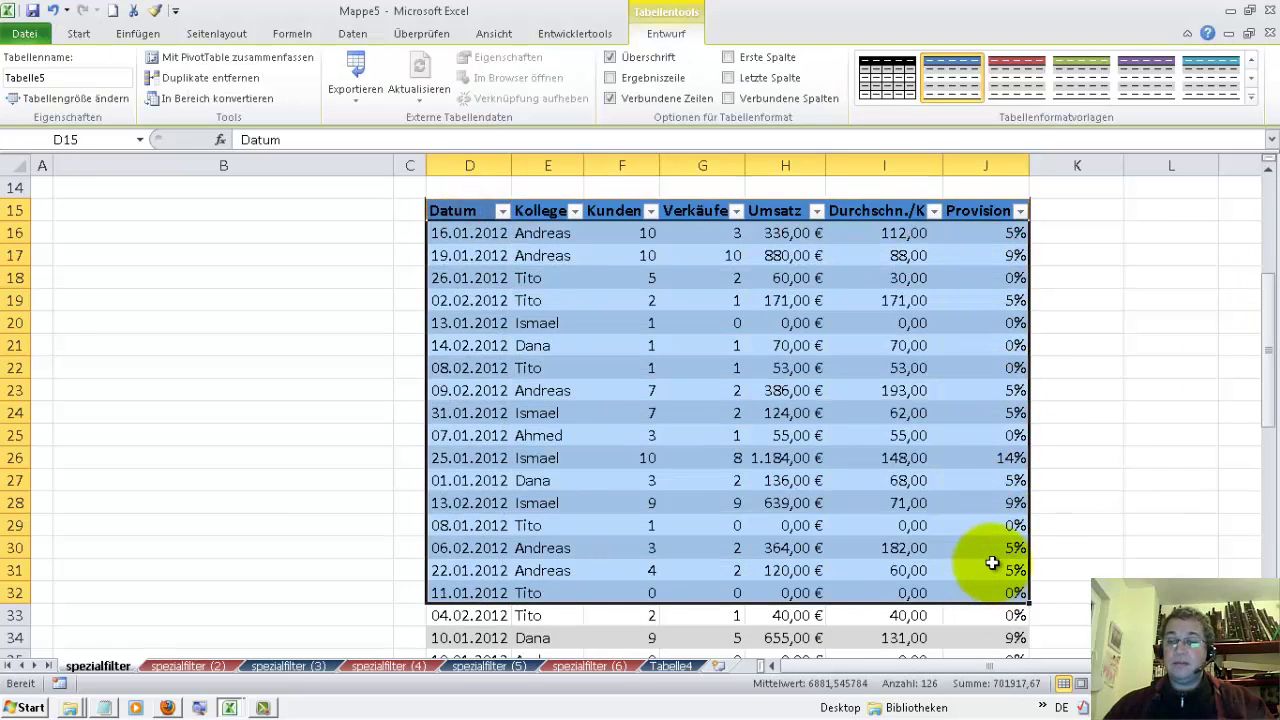
pyautogui.moveTo(1266, 340); pyautogui.dragTo(1266, 323)
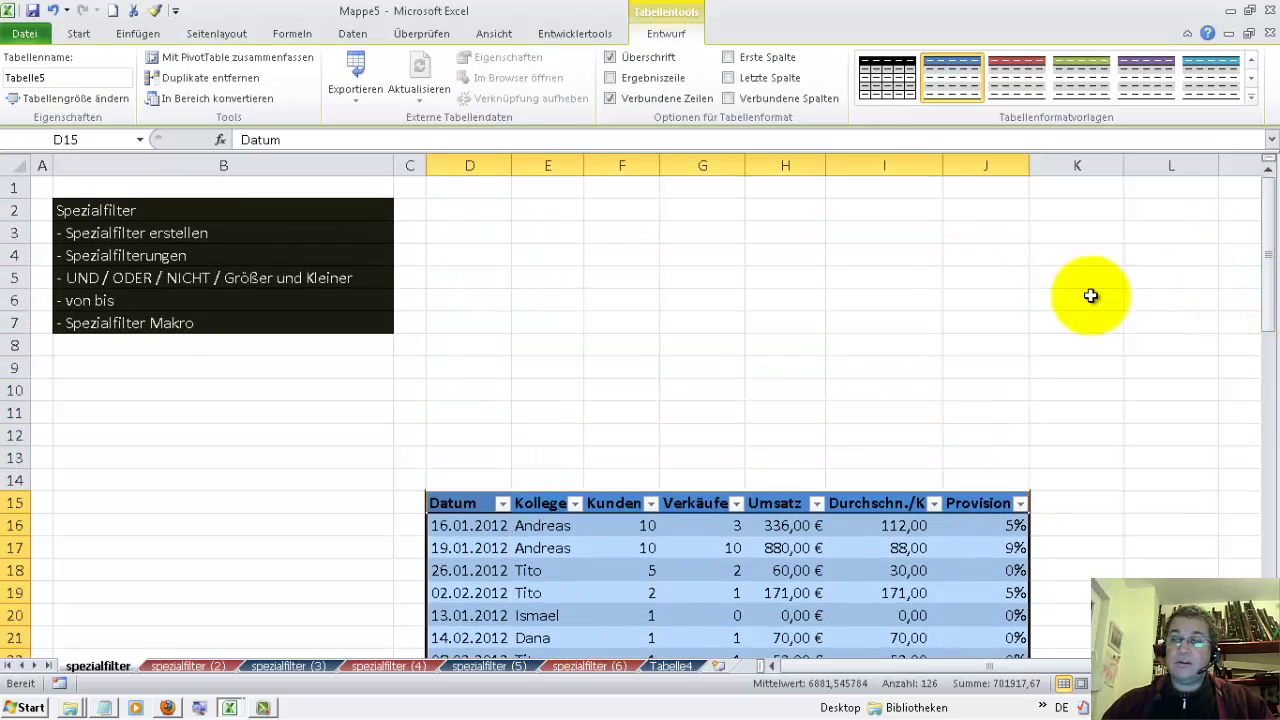
pyautogui.moveTo(497, 212); pyautogui.dragTo(970, 237)
# Copy the header row Datum–Provision plus the first data row, D15:J16.
pyautogui.click(923, 300)
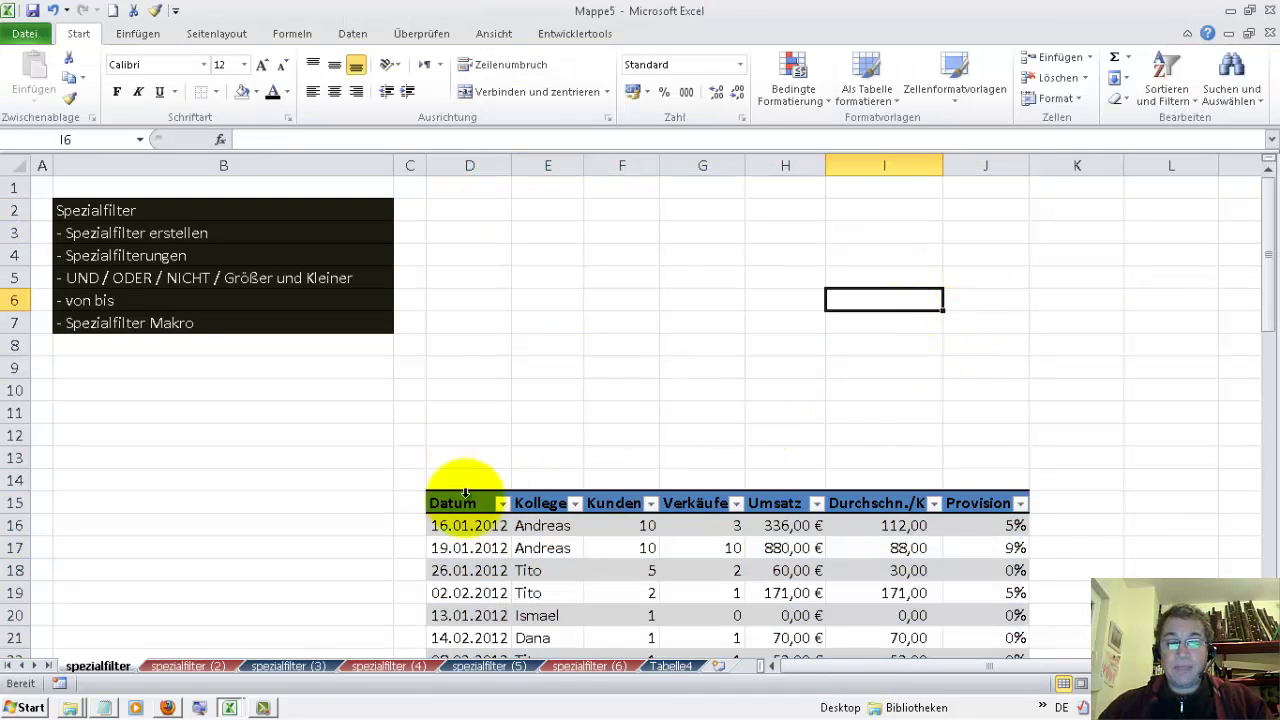
pyautogui.moveTo(462, 503); pyautogui.dragTo(957, 521)
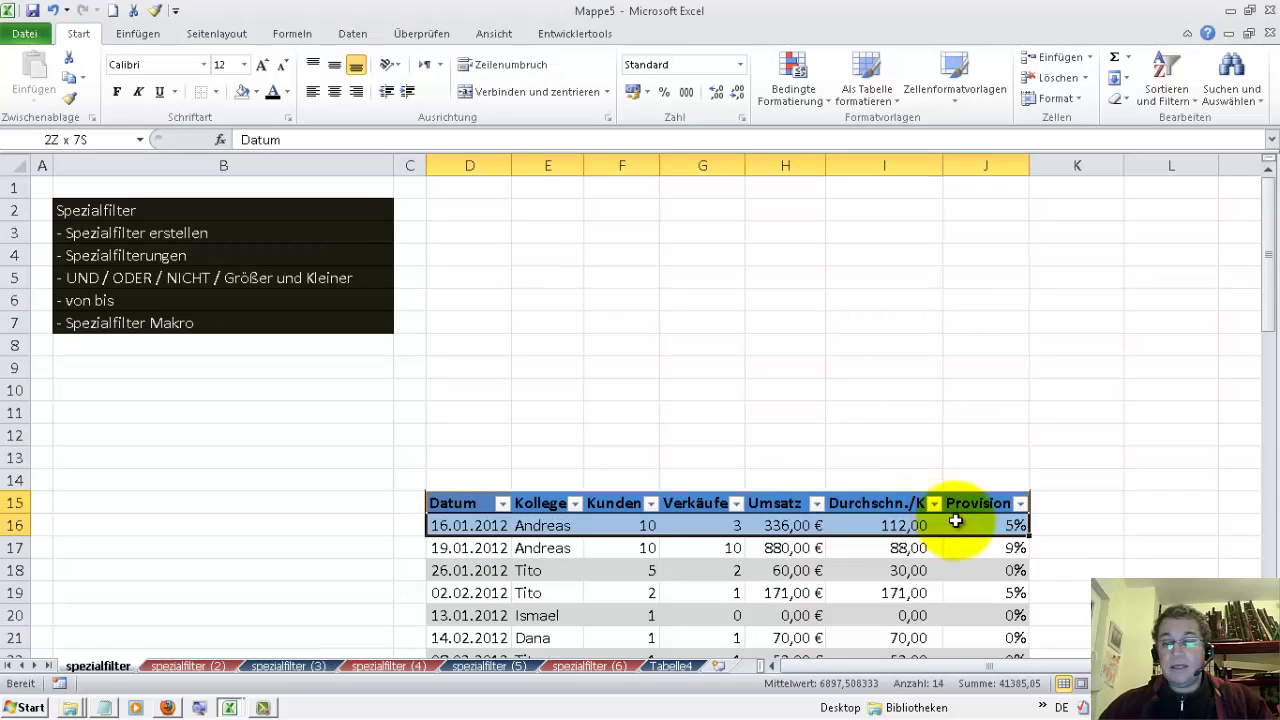
pyautogui.moveTo(473, 501); pyautogui.dragTo(978, 504)
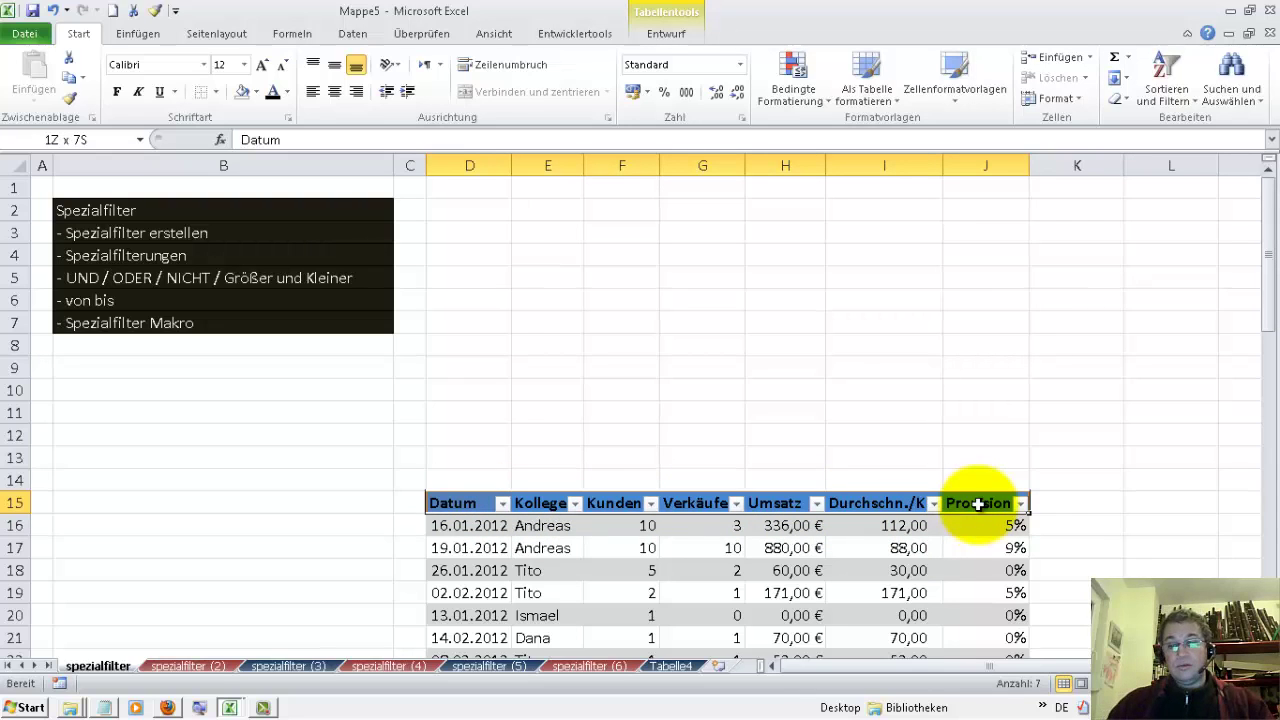
pyautogui.moveTo(978, 510); pyautogui.dragTo(980, 524)
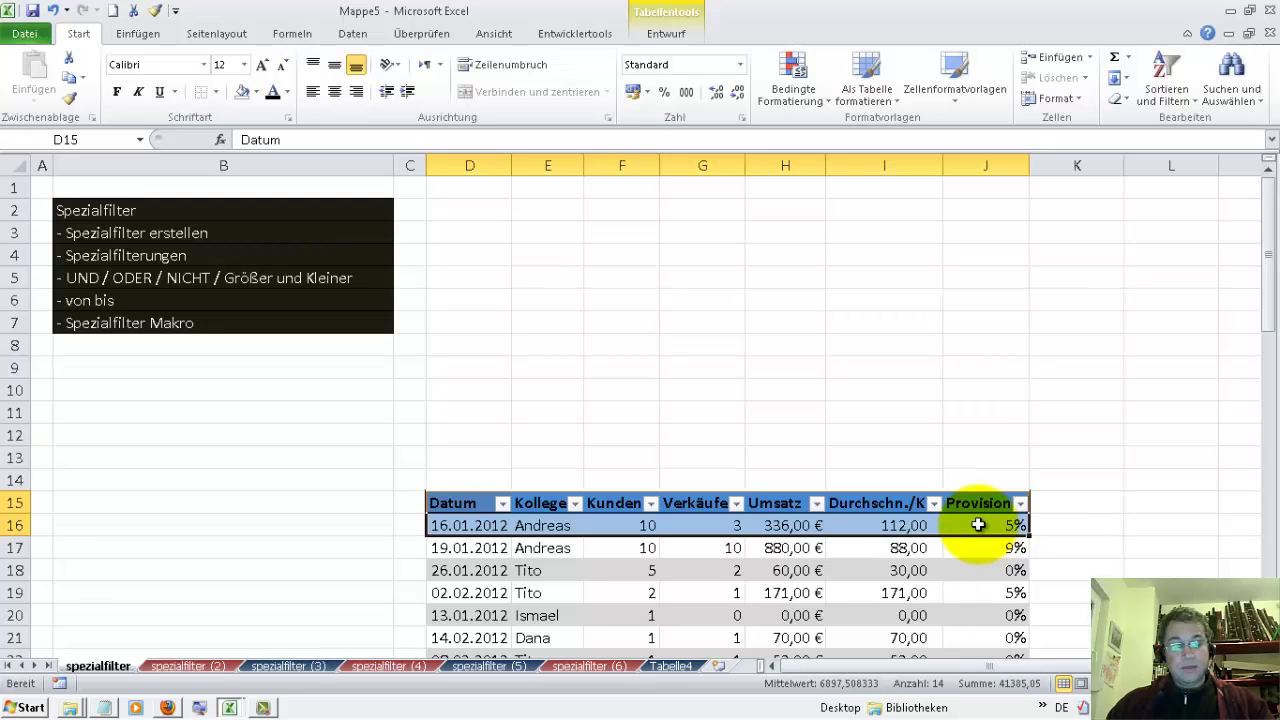
pyautogui.hotkey('ctrl', 'c')
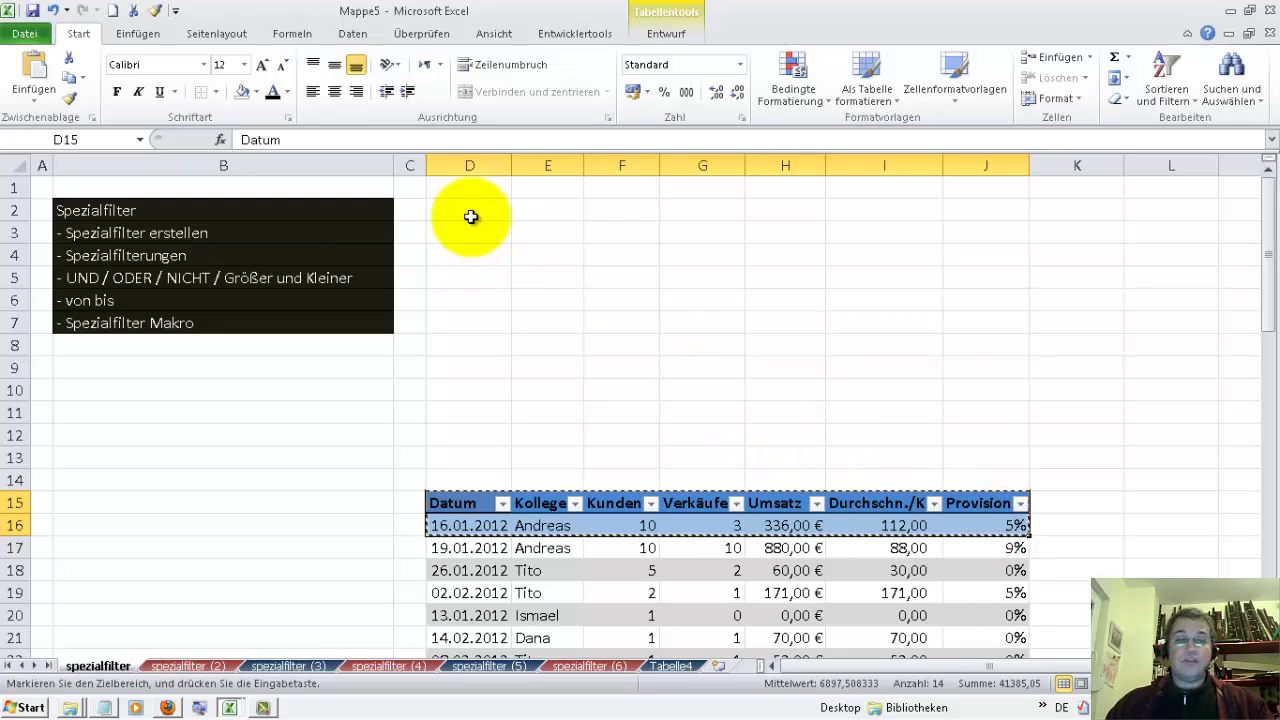
# Paste the copied rows at D2 and clear row 3, D3:J3.
pyautogui.click(477, 211)
pyautogui.hotkey('ctrl', 'v')
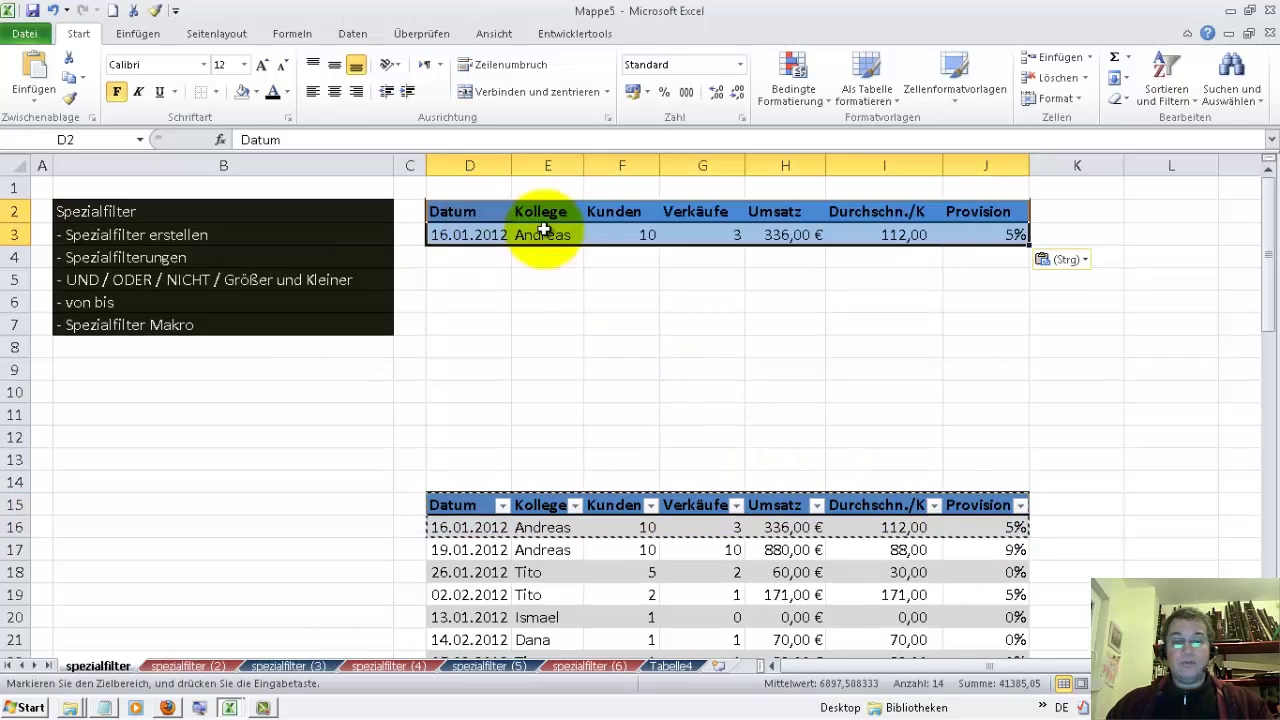
pyautogui.click(735, 322)
pyautogui.moveTo(498, 235); pyautogui.dragTo(977, 241)
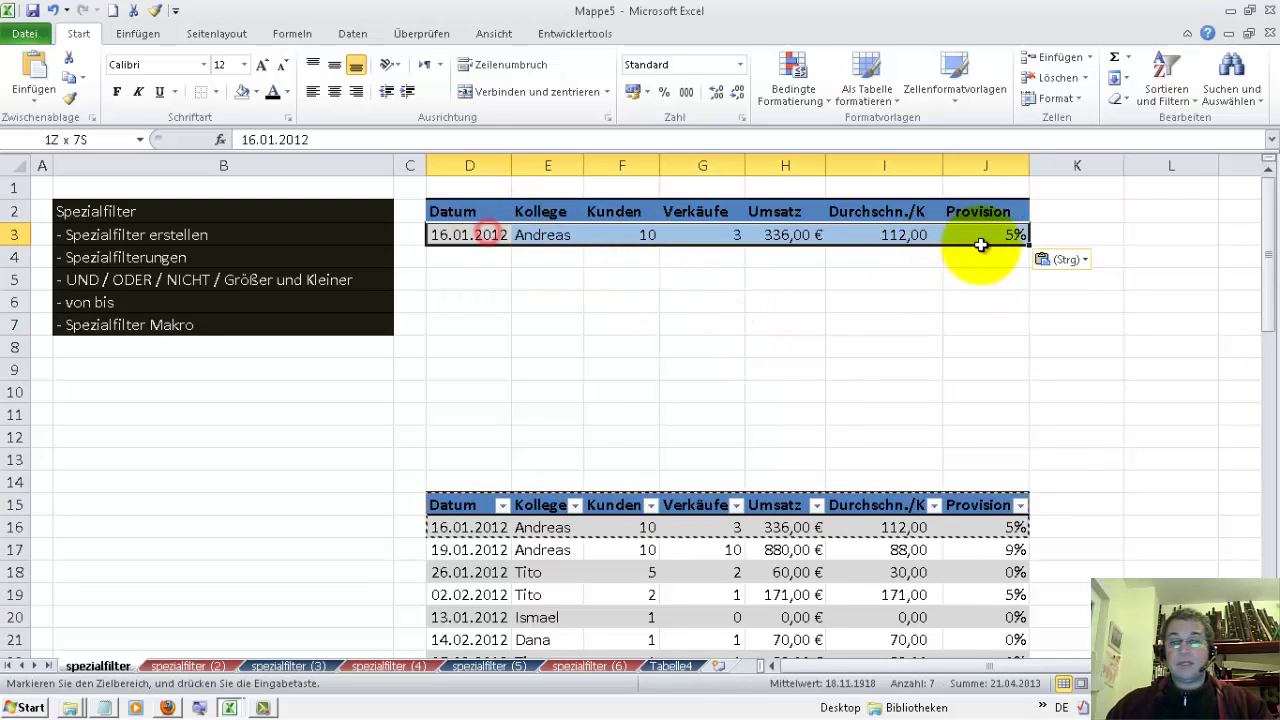
pyautogui.press('Delete')
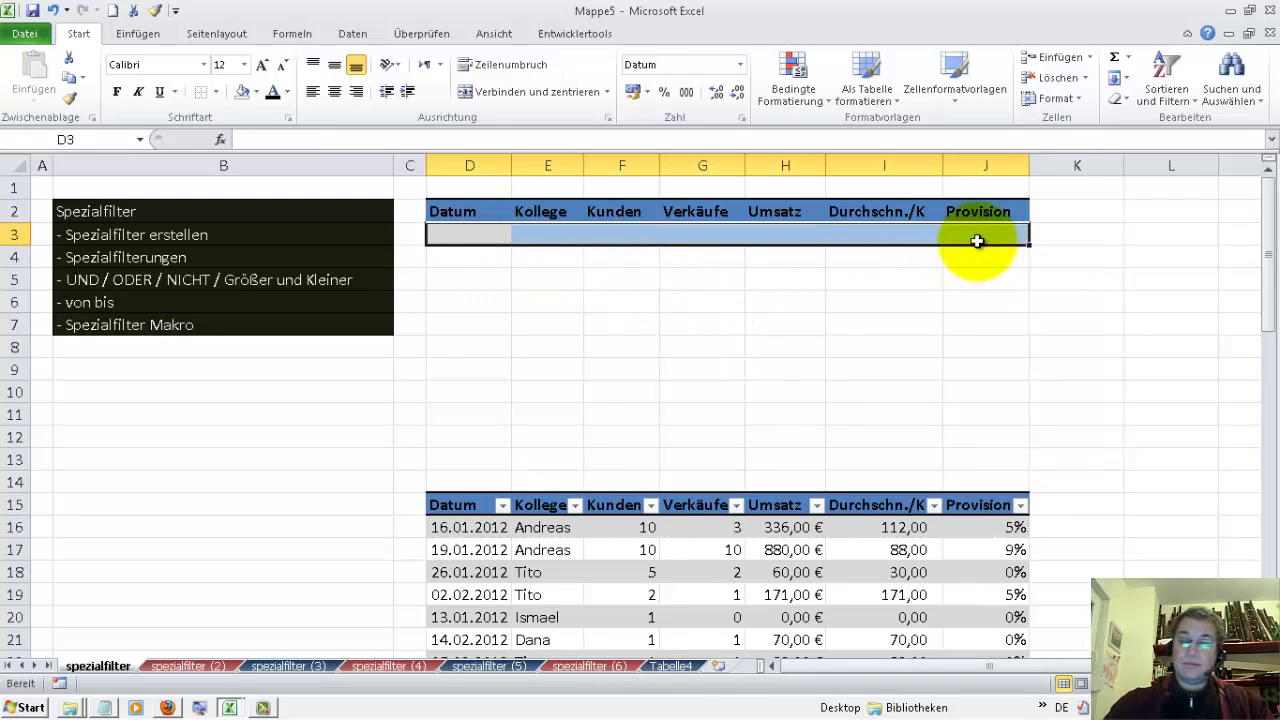
# Enter Andreas as the Kollege criterion in cell E3.
pyautogui.click(766, 305)
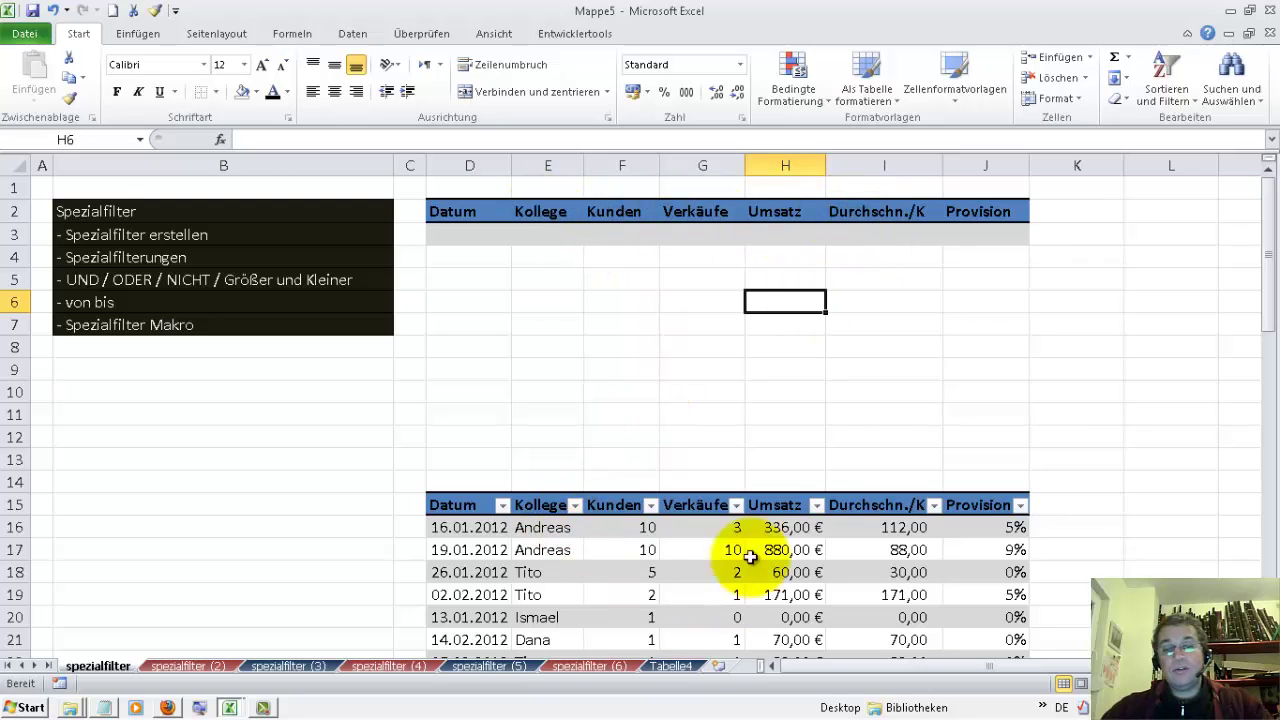
pyautogui.click(850, 395)
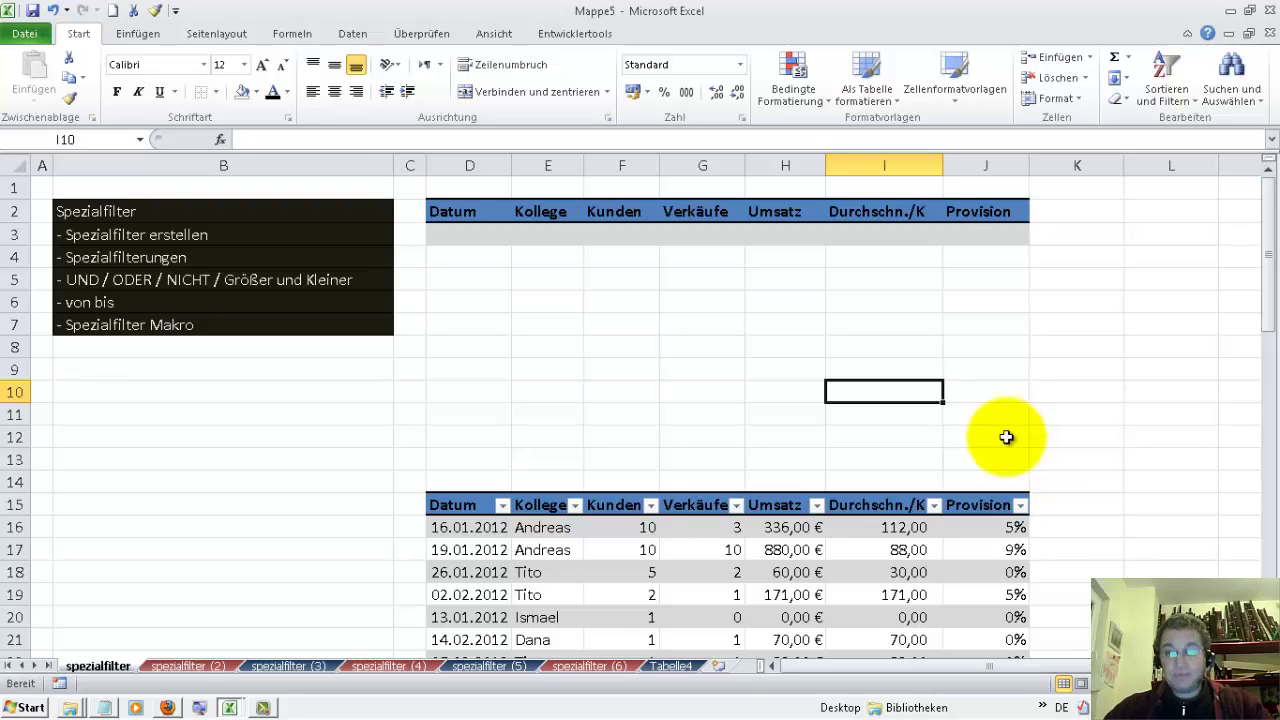
pyautogui.click(543, 239)
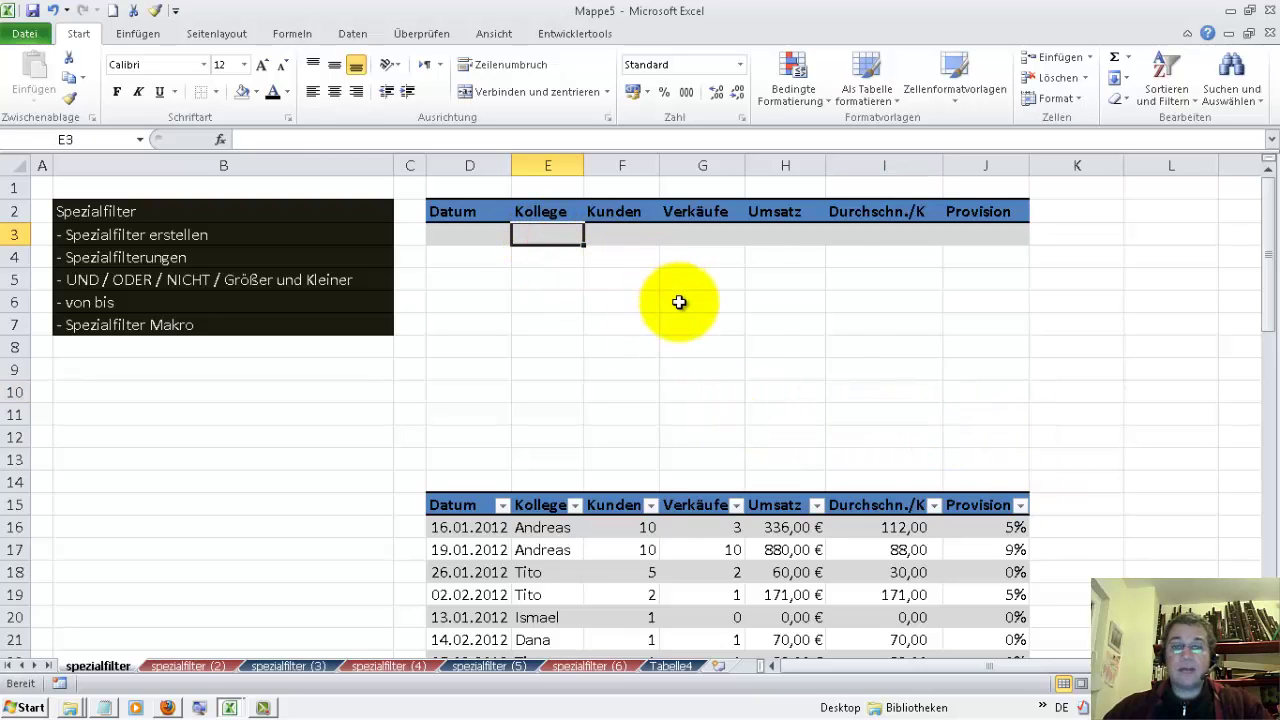
pyautogui.write('Andreas')
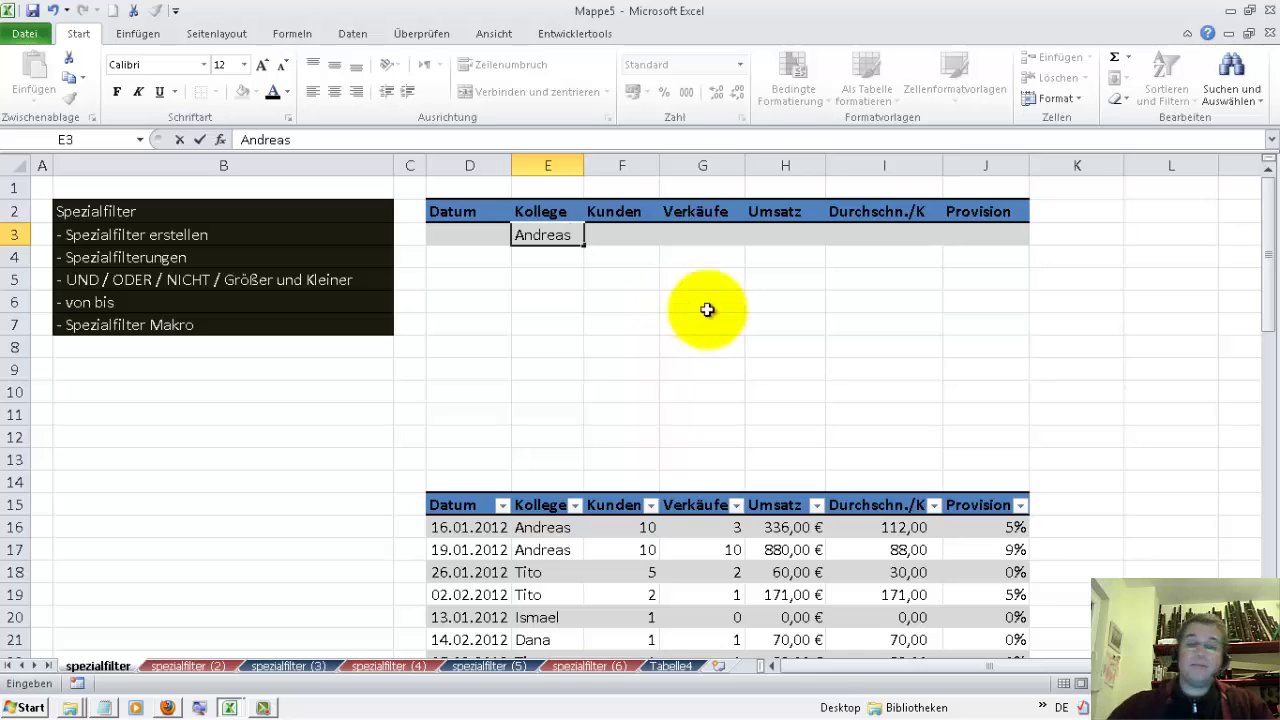
pyautogui.click(688, 322)
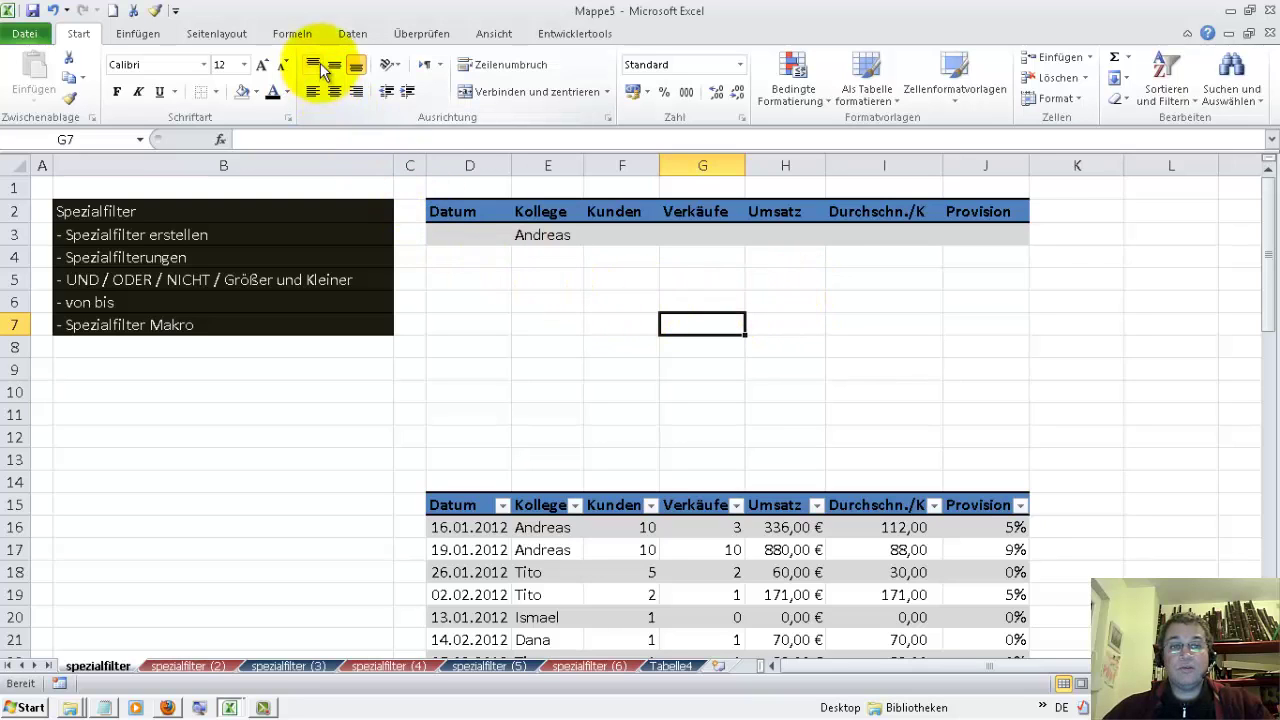
pyautogui.click(345, 35)
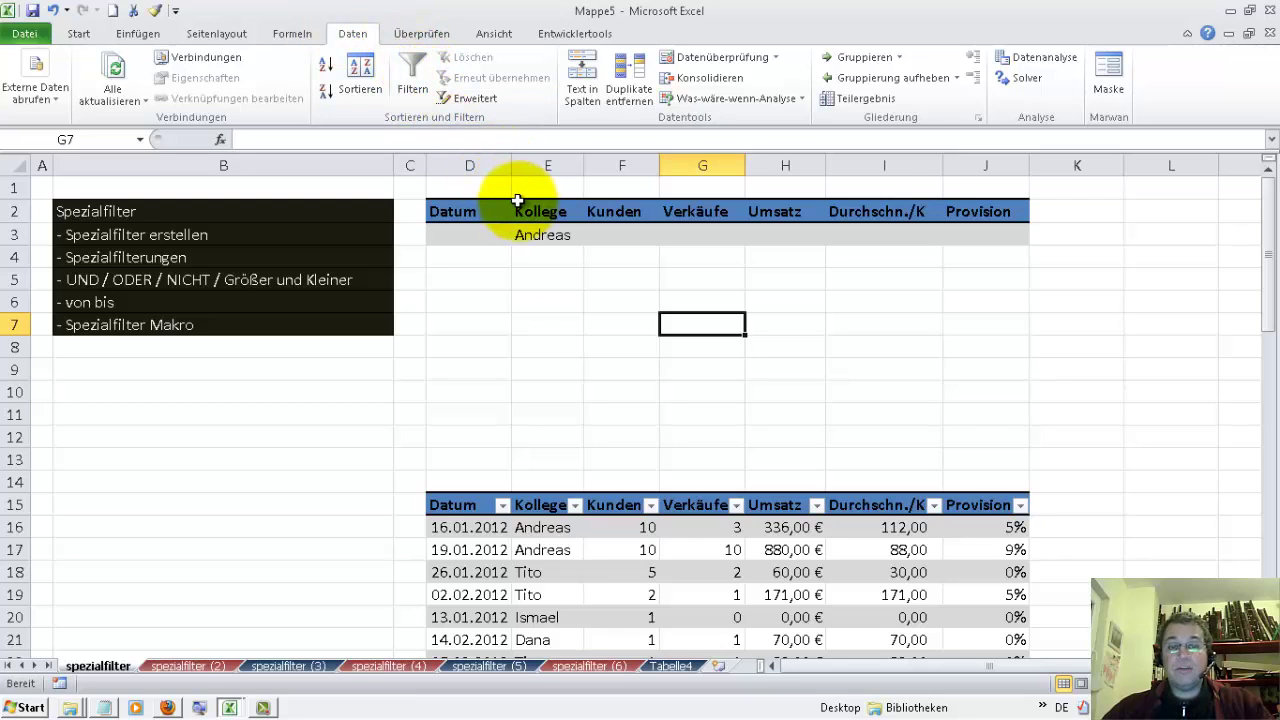
# Open the Spezialfilter dialog and set the list range to the whole table Tabelle5[#Alle].
pyautogui.click(489, 104)
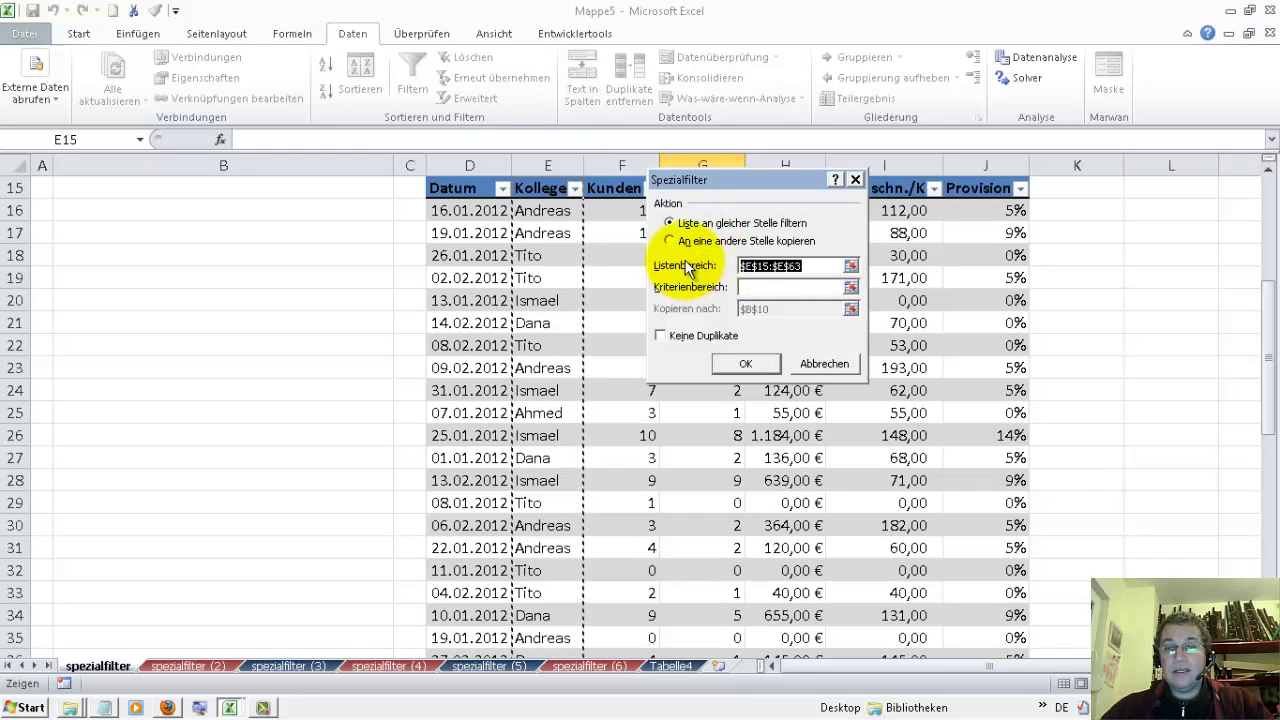
pyautogui.click(800, 266)
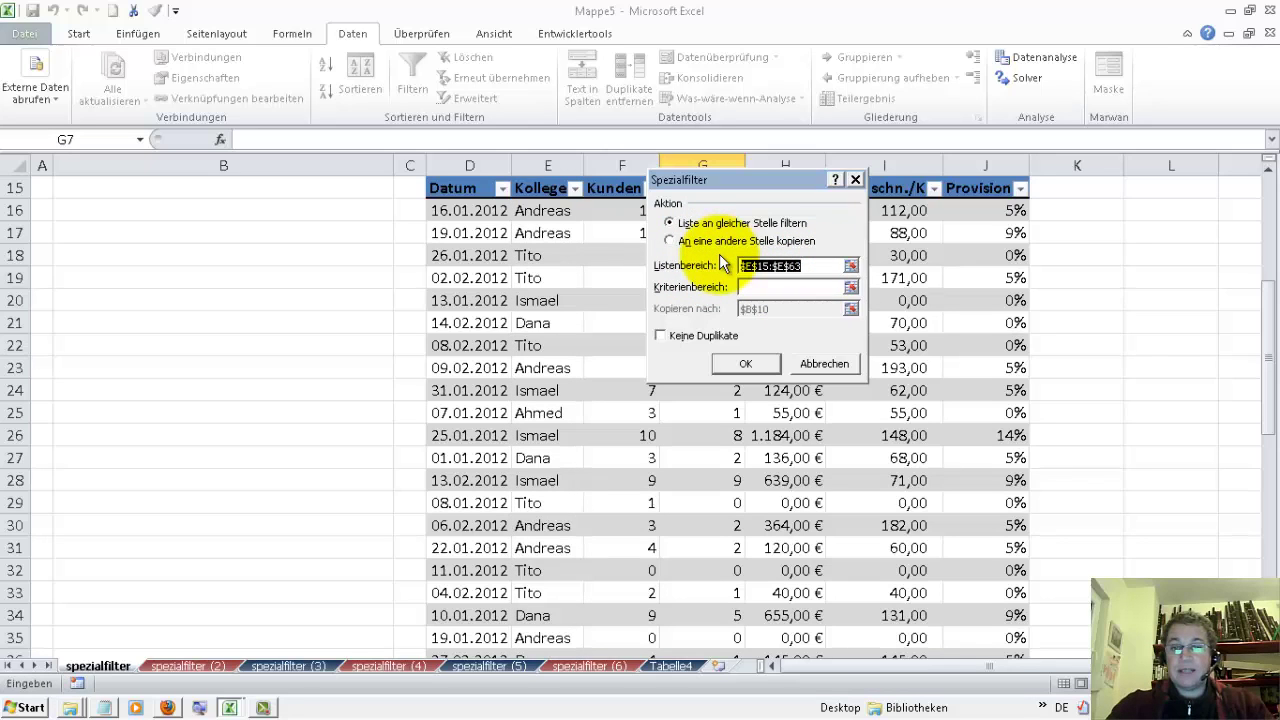
pyautogui.press('Delete')
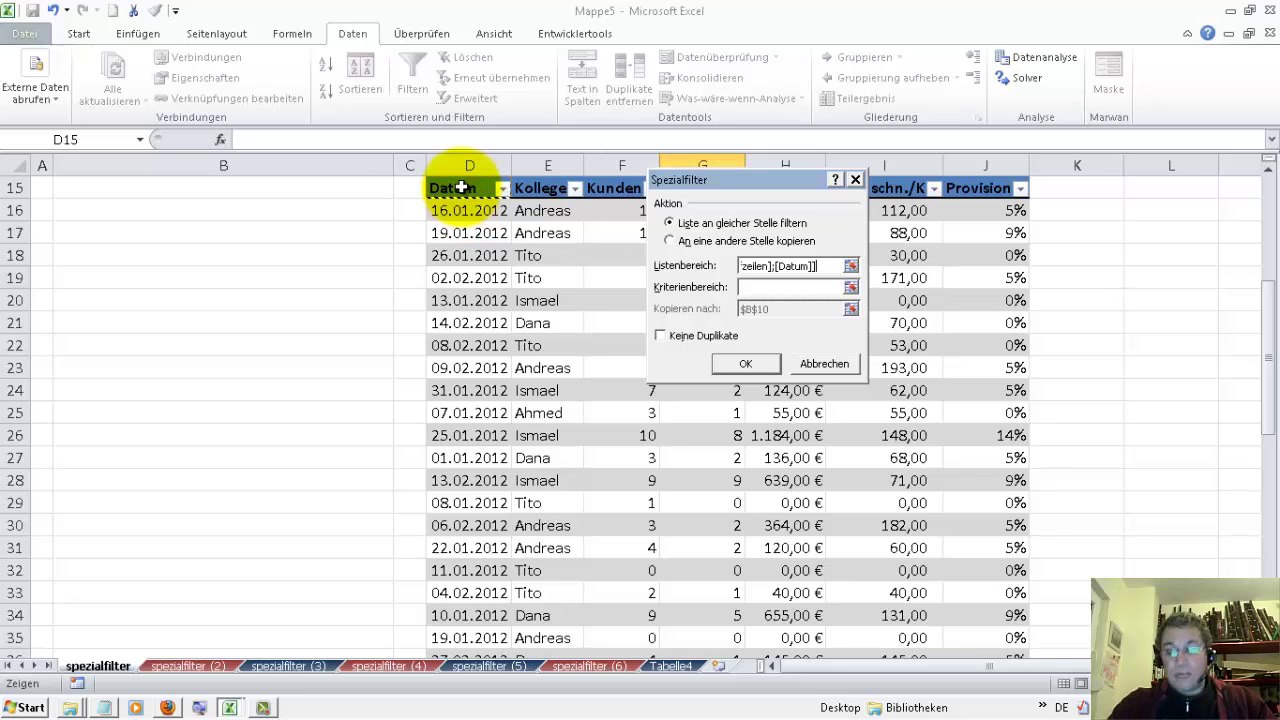
pyautogui.hotkey('ctrl', 'shift', 'Down')
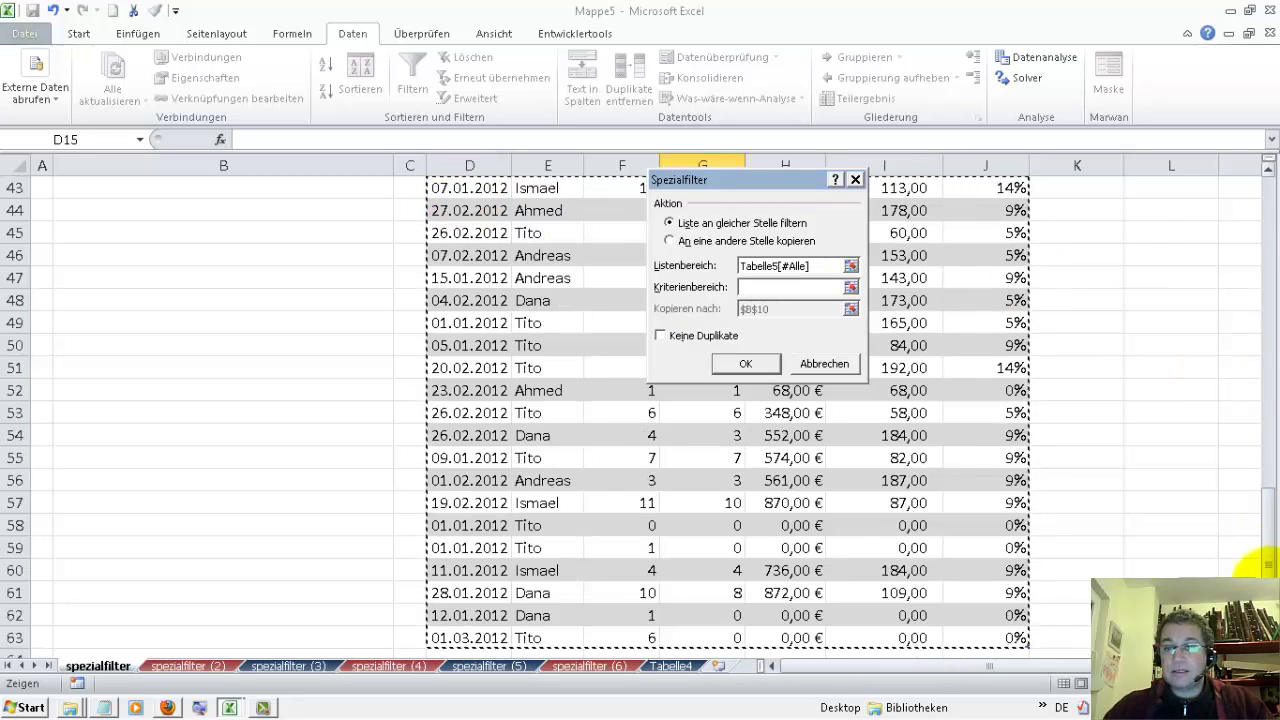
pyautogui.moveTo(1266, 562)
pyautogui.mouseDown()
pyautogui.moveTo(1265, 268)
pyautogui.moveTo(1266, 300)
pyautogui.mouseUp()
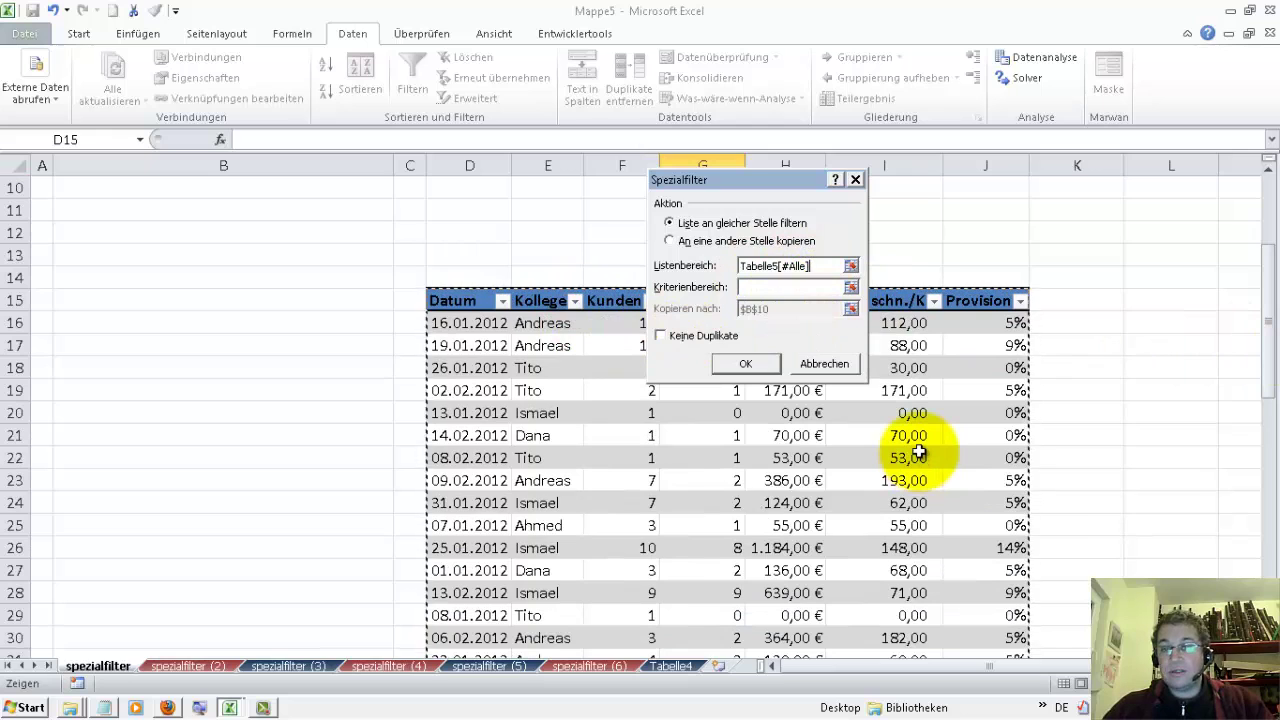
pyautogui.click(810, 288)
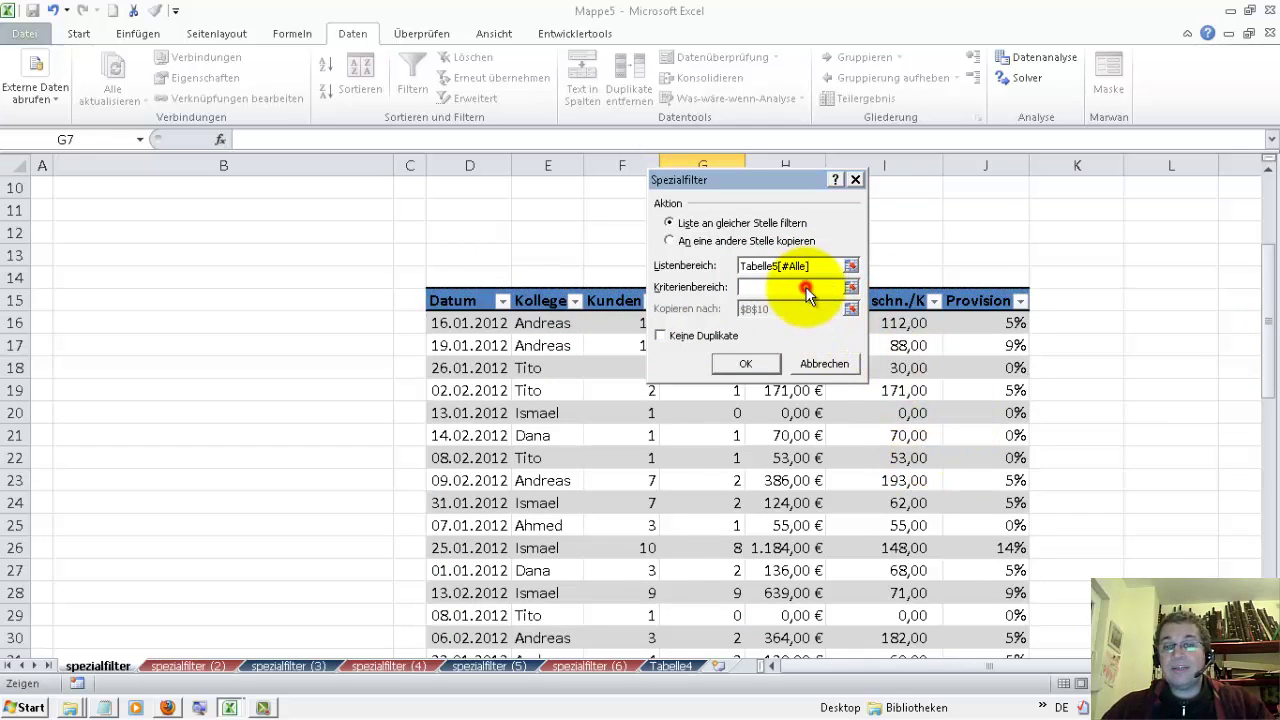
# Set the criteria range to spezialfilter!$D$2:$J$3, covering the headings and the Andreas row.
pyautogui.moveTo(1268, 358); pyautogui.dragTo(1258, 257)
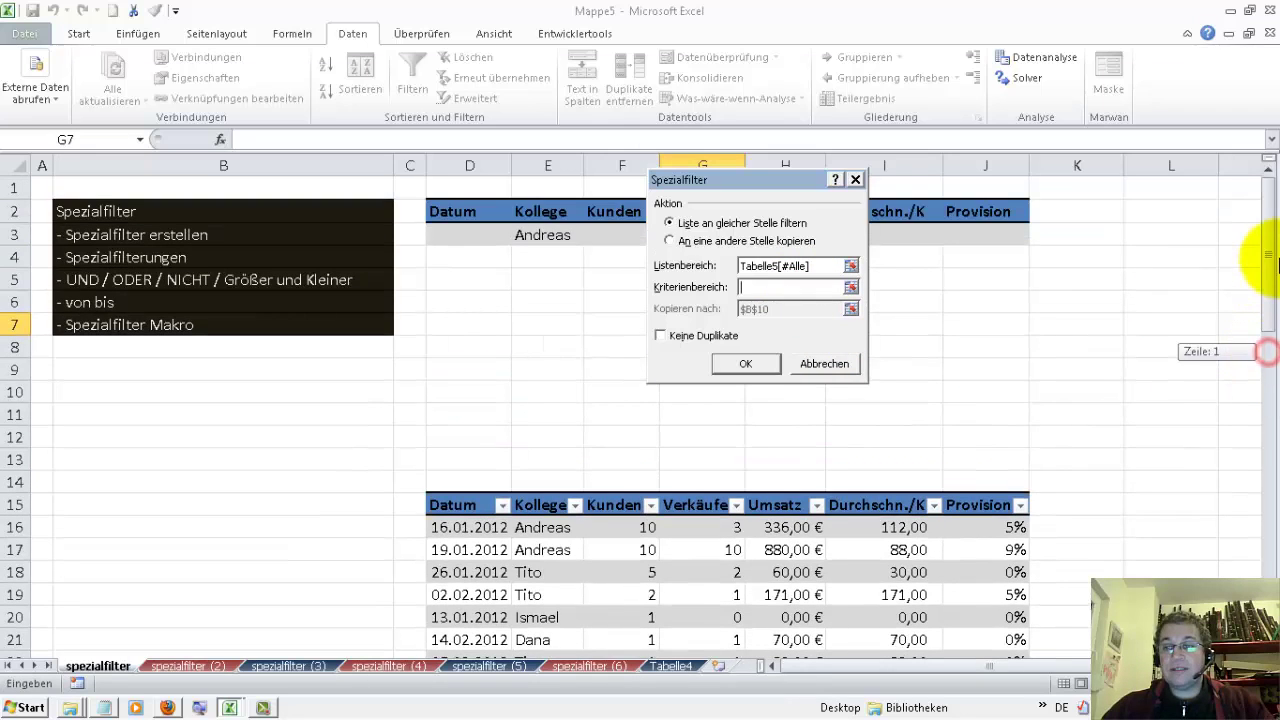
pyautogui.moveTo(767, 182)
pyautogui.mouseDown()
pyautogui.moveTo(783, 259)
pyautogui.moveTo(826, 287)
pyautogui.mouseUp()
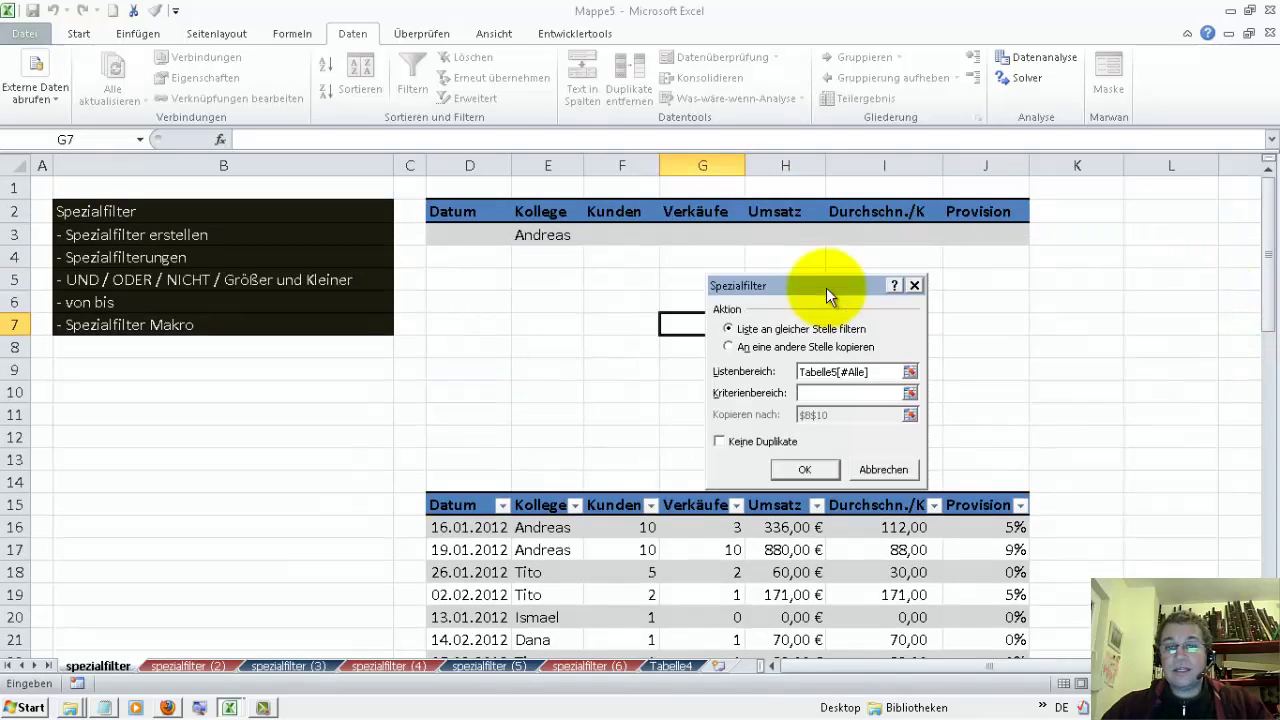
pyautogui.moveTo(478, 207)
pyautogui.mouseDown()
pyautogui.moveTo(866, 252)
pyautogui.moveTo(971, 240)
pyautogui.mouseUp()
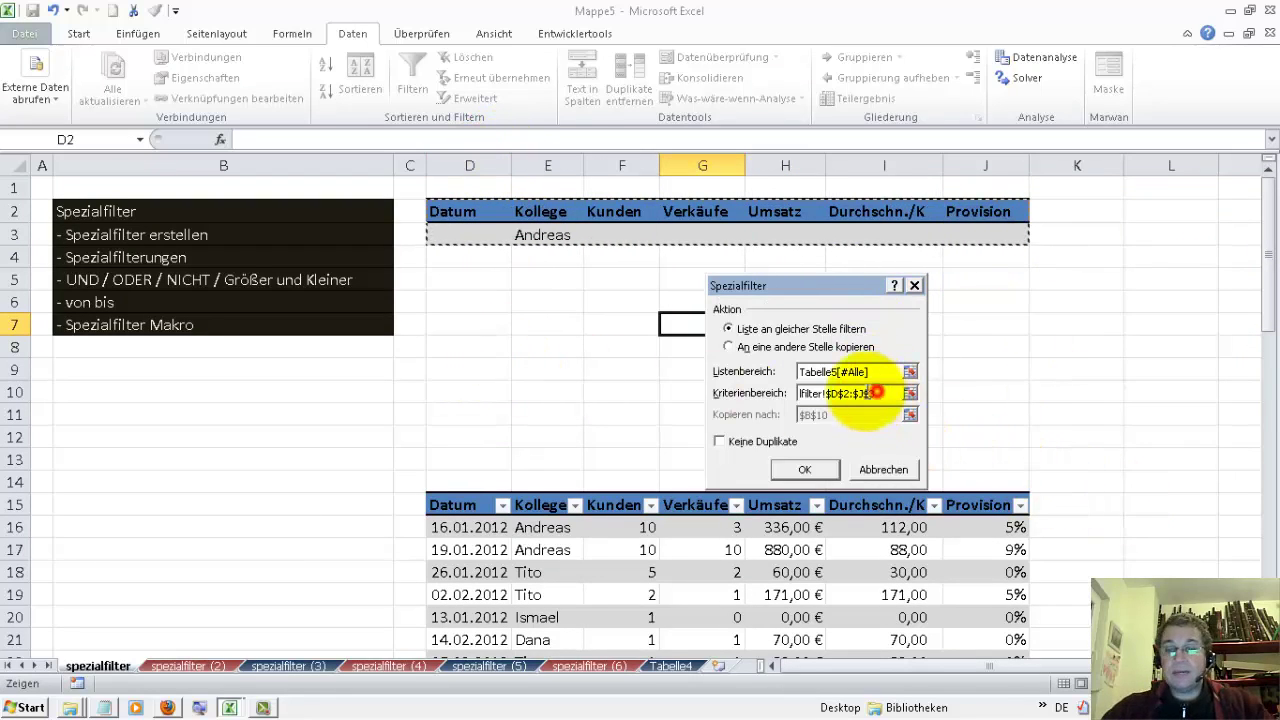
pyautogui.moveTo(875, 393); pyautogui.dragTo(778, 378)
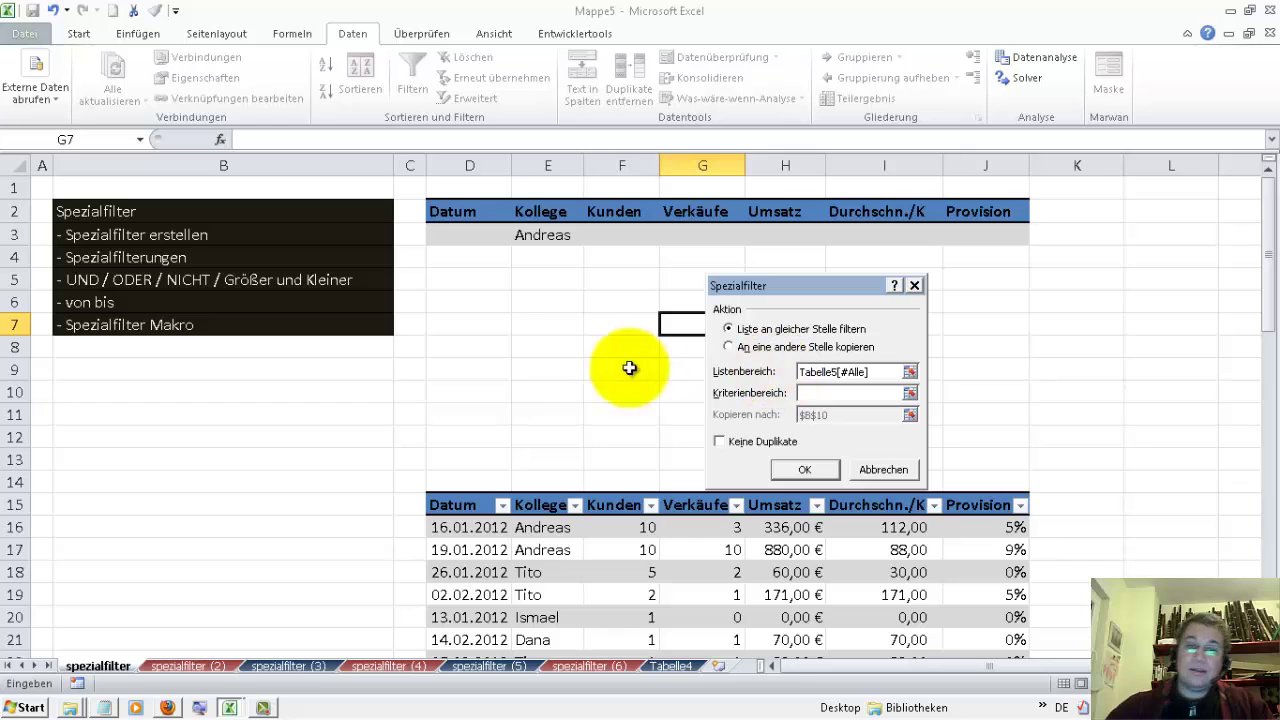
pyautogui.moveTo(466, 212)
pyautogui.mouseDown()
pyautogui.moveTo(962, 208)
pyautogui.moveTo(491, 211)
pyautogui.moveTo(951, 210)
pyautogui.moveTo(958, 255)
pyautogui.mouseUp()
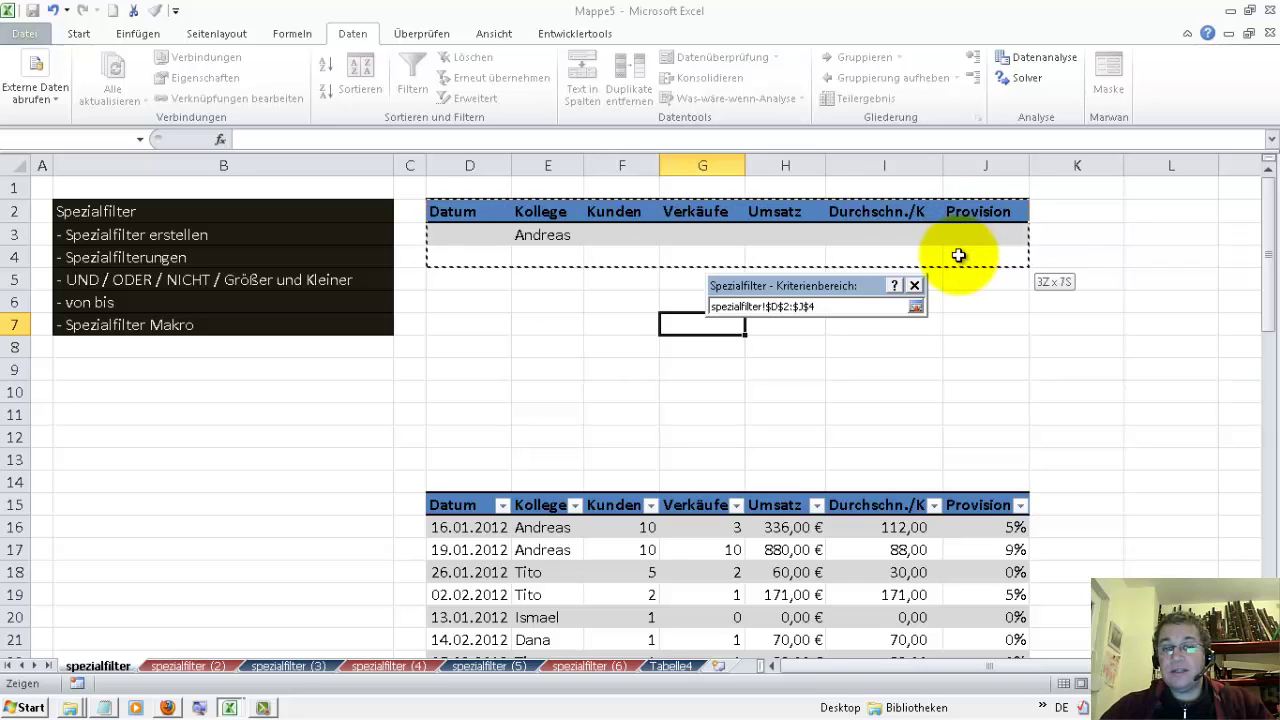
pyautogui.moveTo(958, 255); pyautogui.dragTo(965, 241)
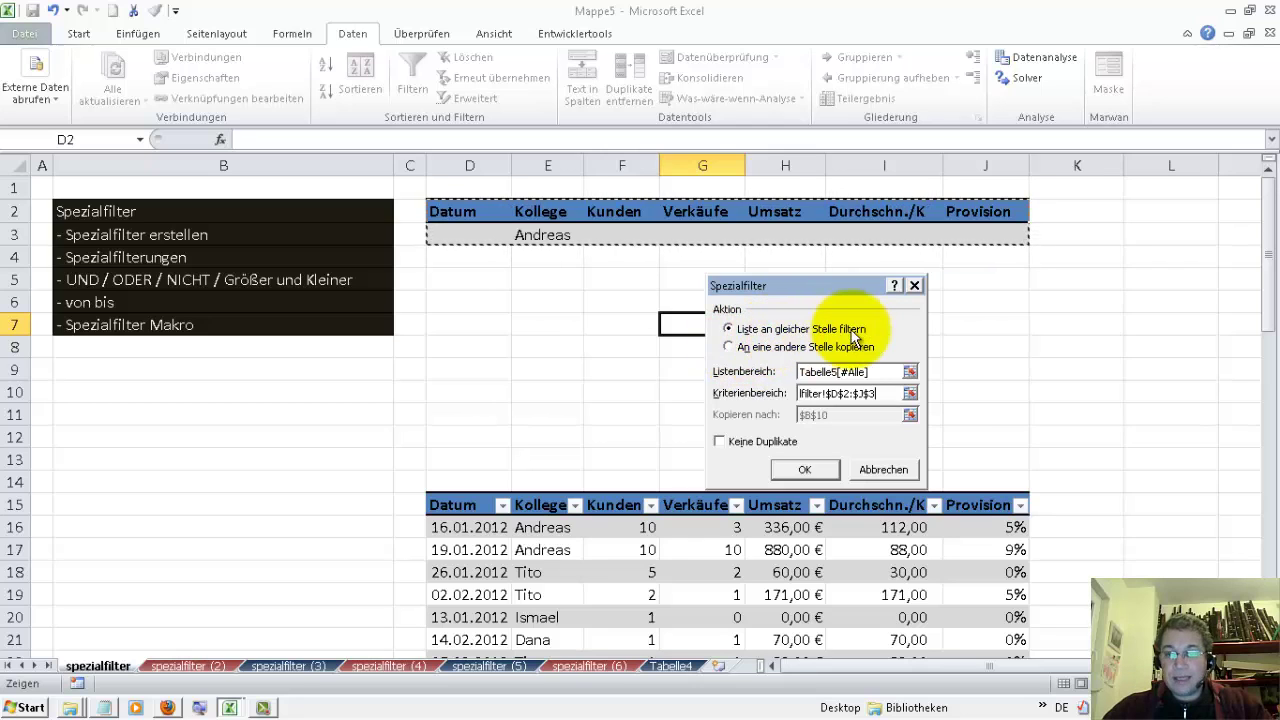
# Copy the rows matching the Andreas criterion to another location starting at L2.
pyautogui.click(738, 349)
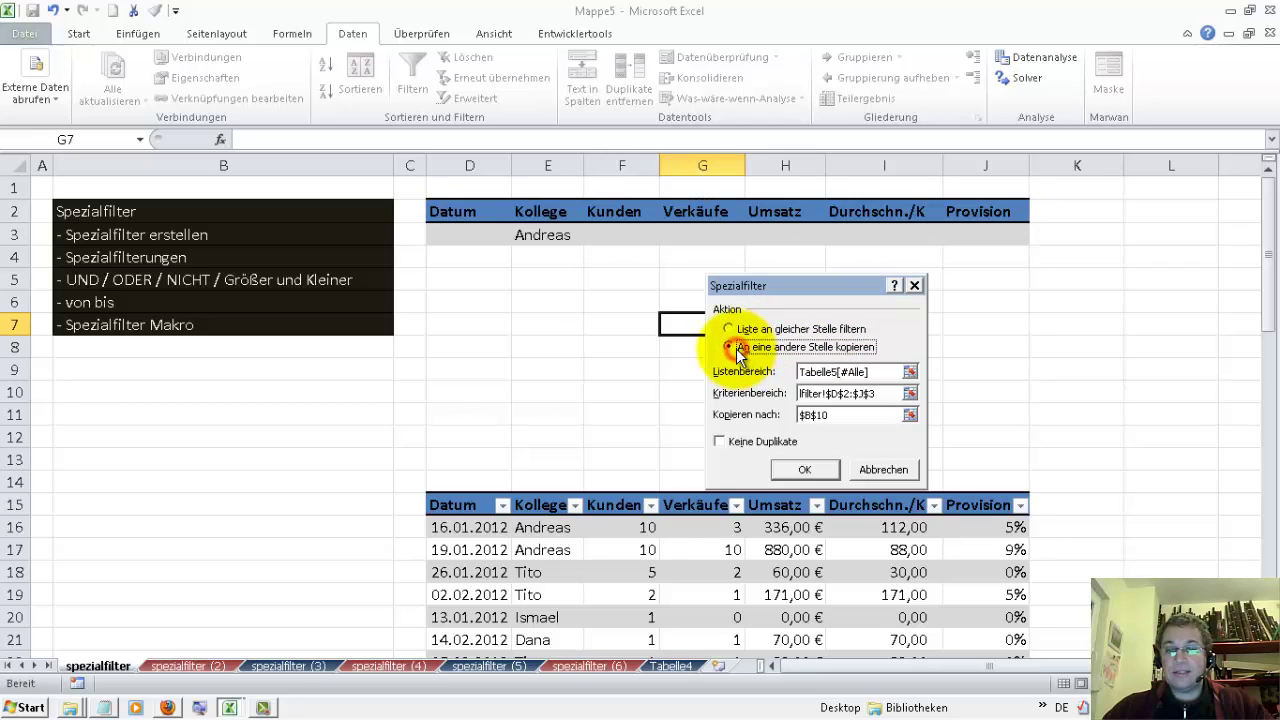
pyautogui.click(731, 331)
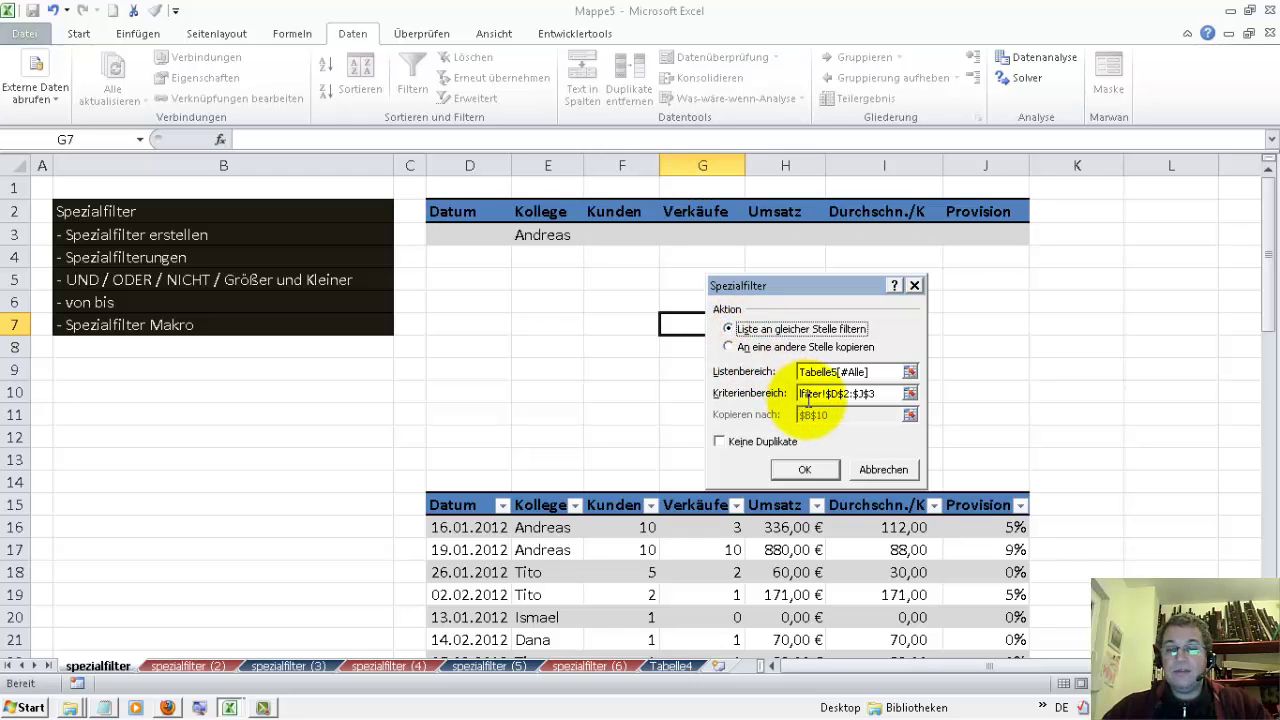
pyautogui.click(727, 346)
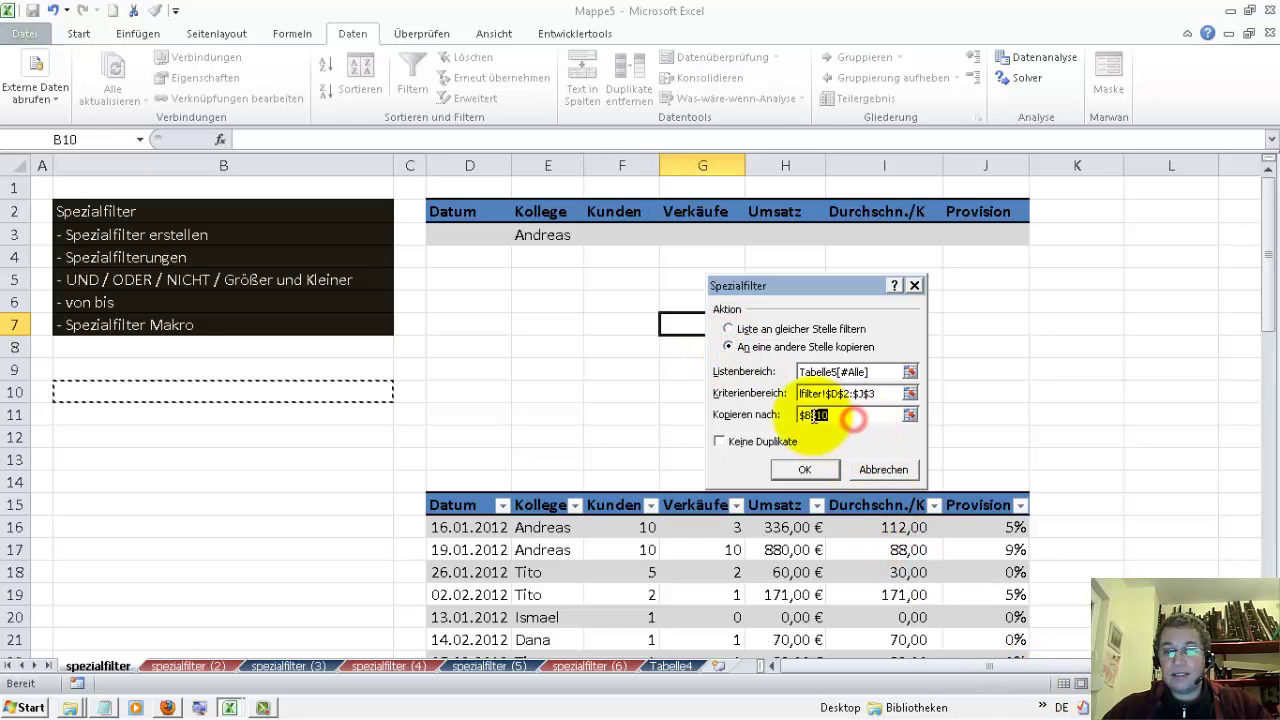
pyautogui.moveTo(855, 418); pyautogui.dragTo(800, 416)
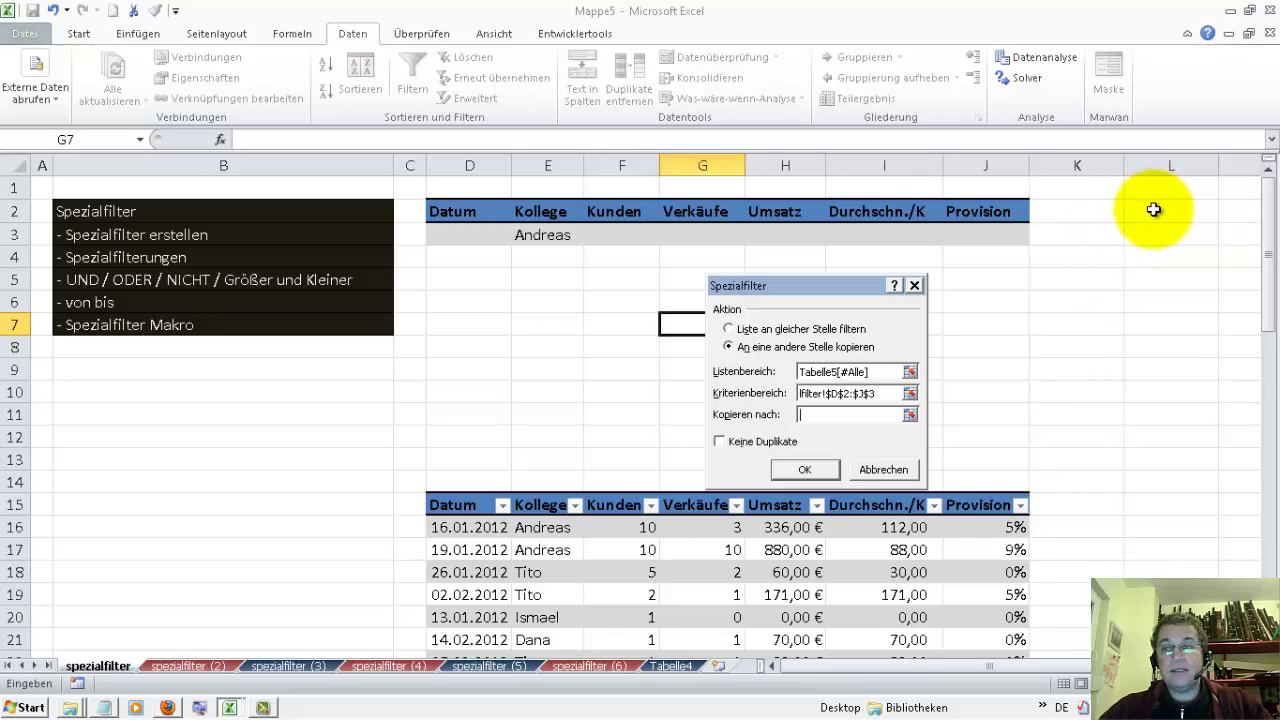
pyautogui.click(818, 472)
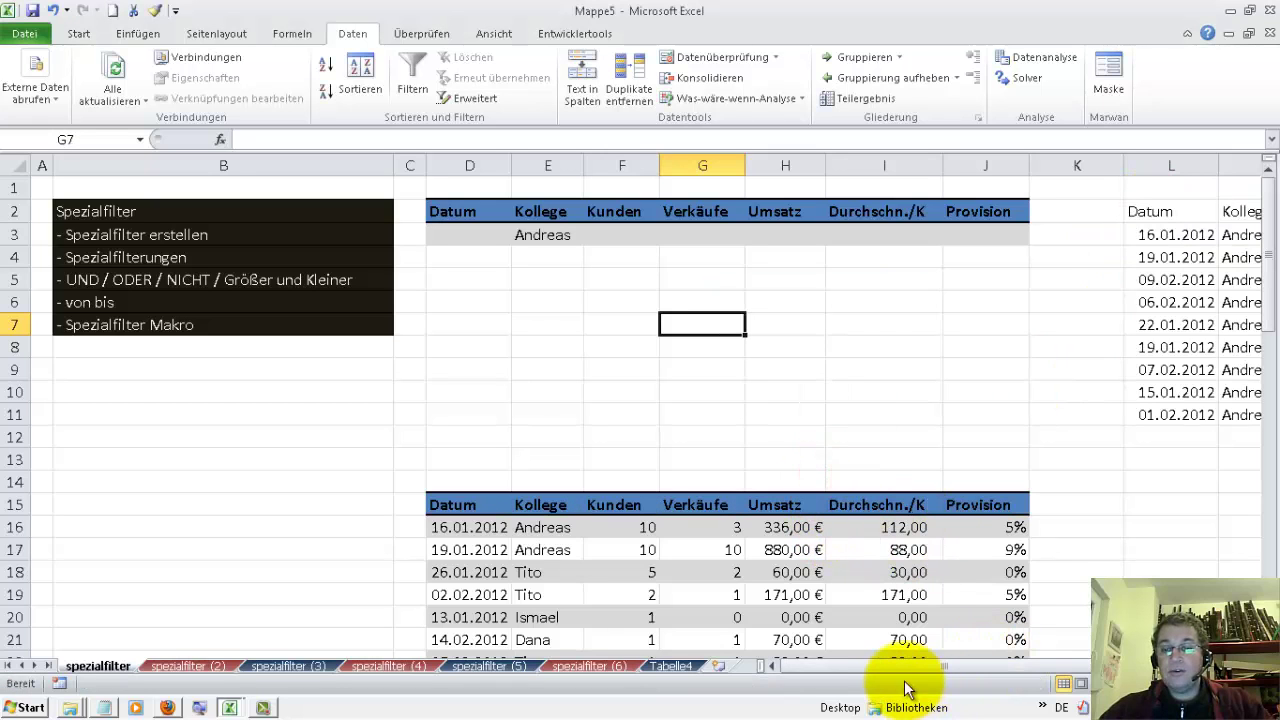
pyautogui.moveTo(920, 665); pyautogui.dragTo(1078, 667)
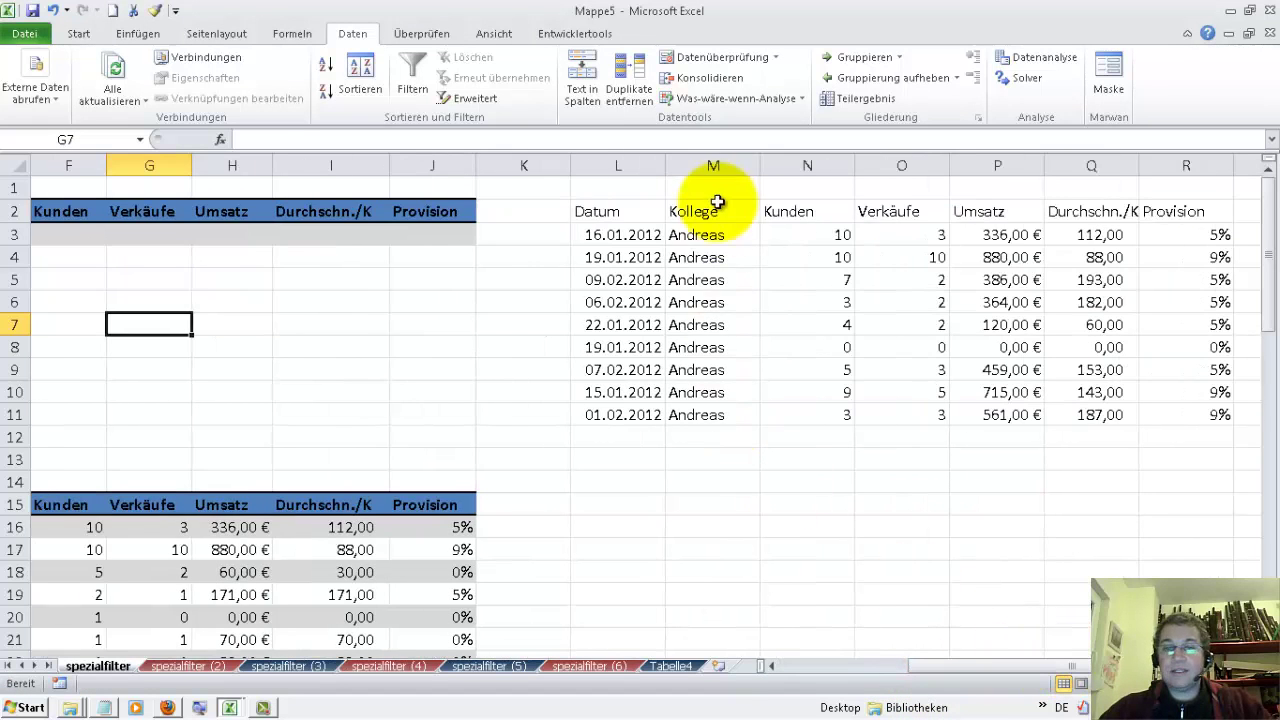
pyautogui.moveTo(713, 235); pyautogui.dragTo(721, 410)
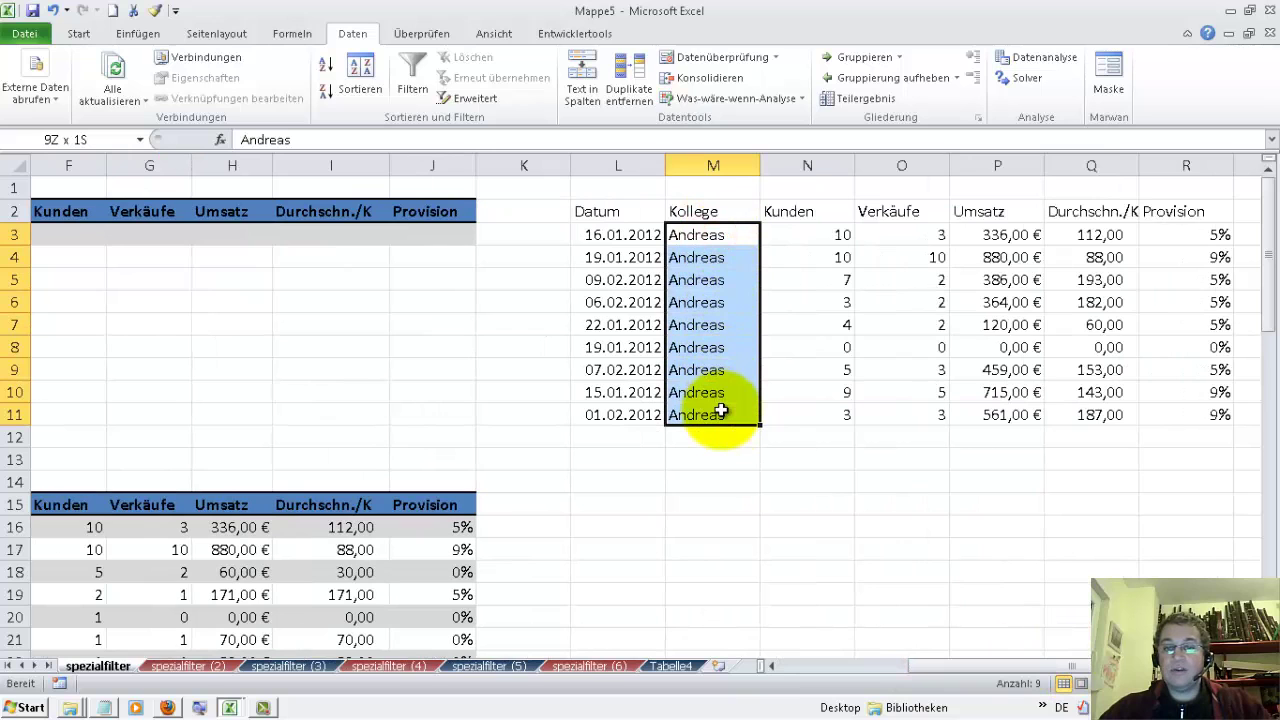
pyautogui.moveTo(938, 234); pyautogui.dragTo(932, 410)
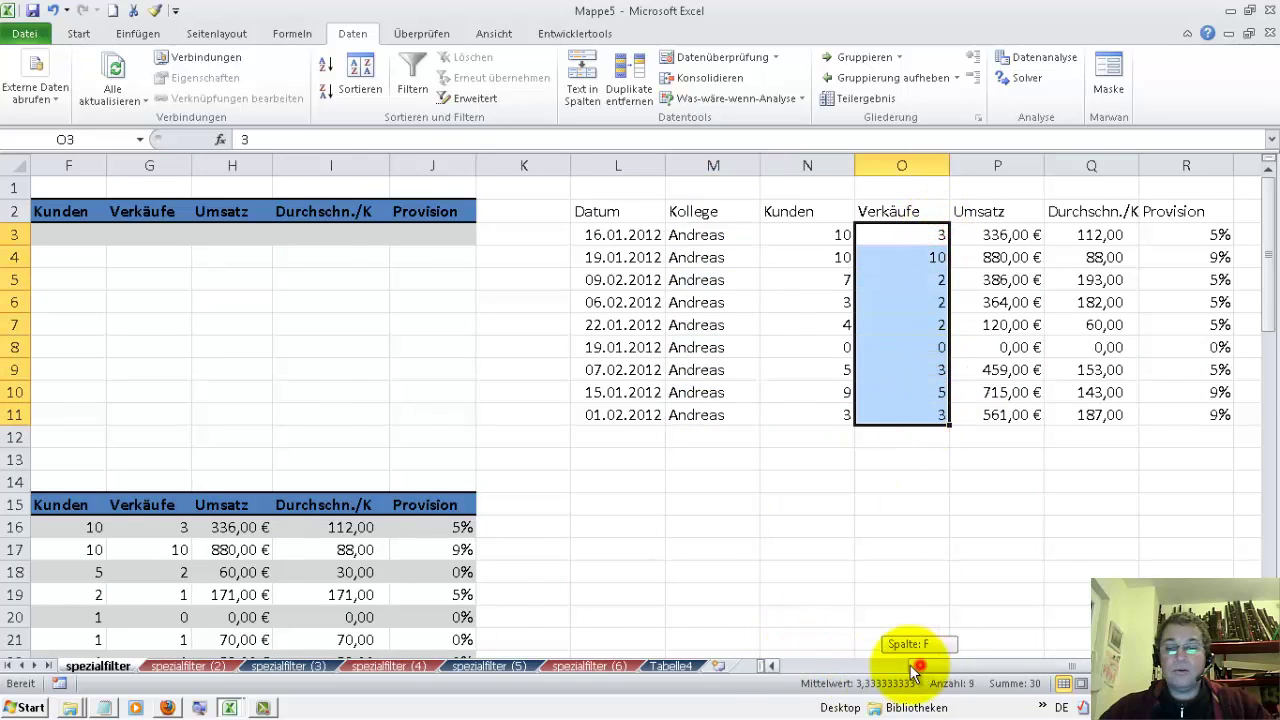
pyautogui.moveTo(912, 668); pyautogui.dragTo(816, 662)
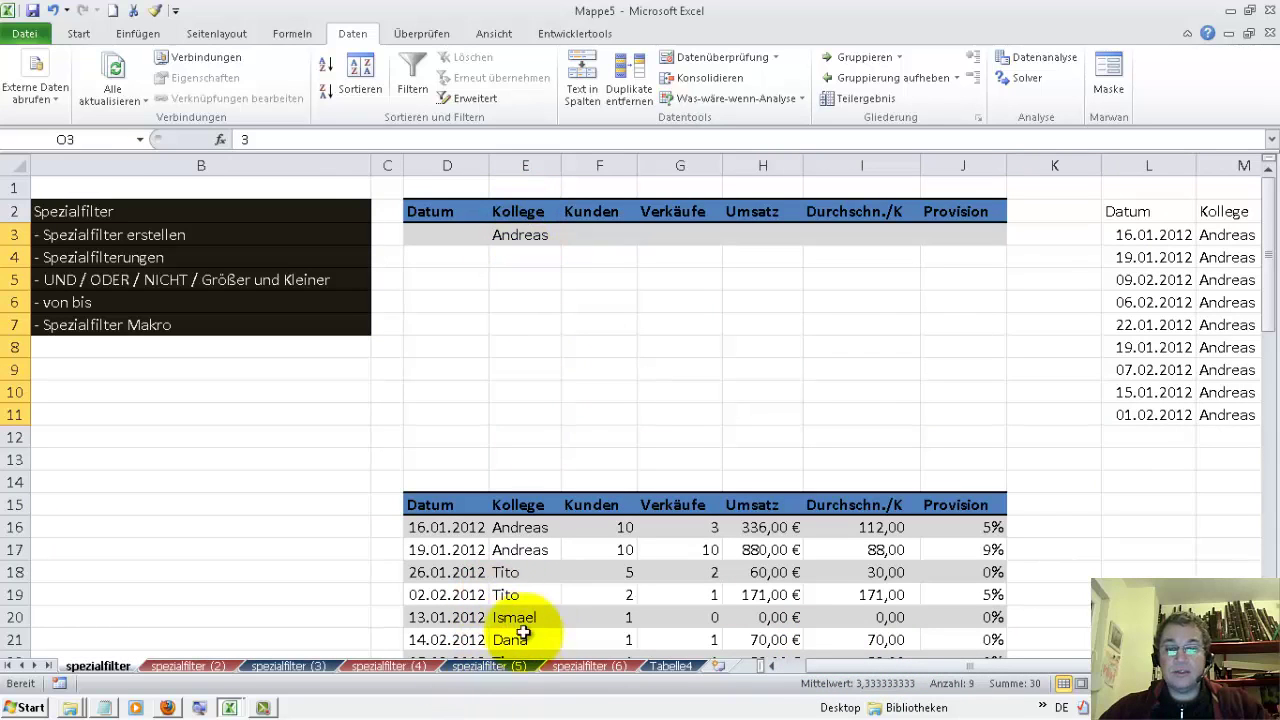
pyautogui.click(516, 235)
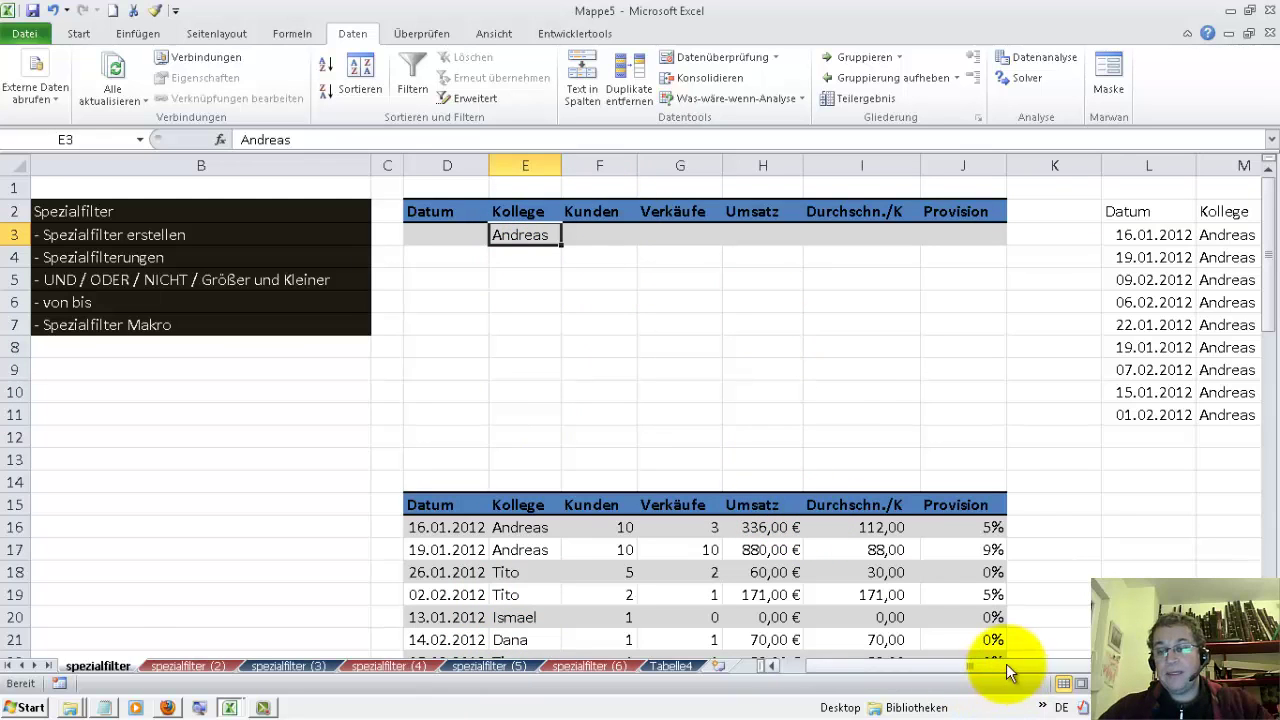
pyautogui.moveTo(1006, 663); pyautogui.dragTo(1075, 663)
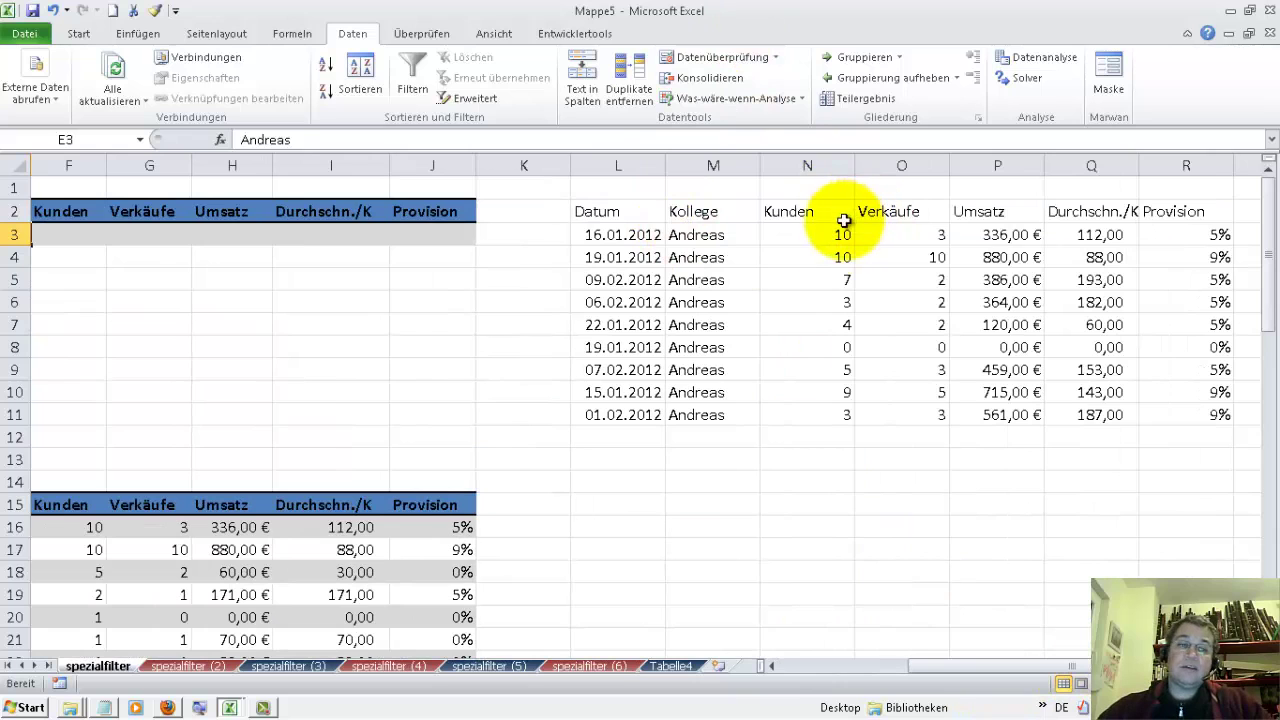
pyautogui.moveTo(924, 666); pyautogui.dragTo(820, 666)
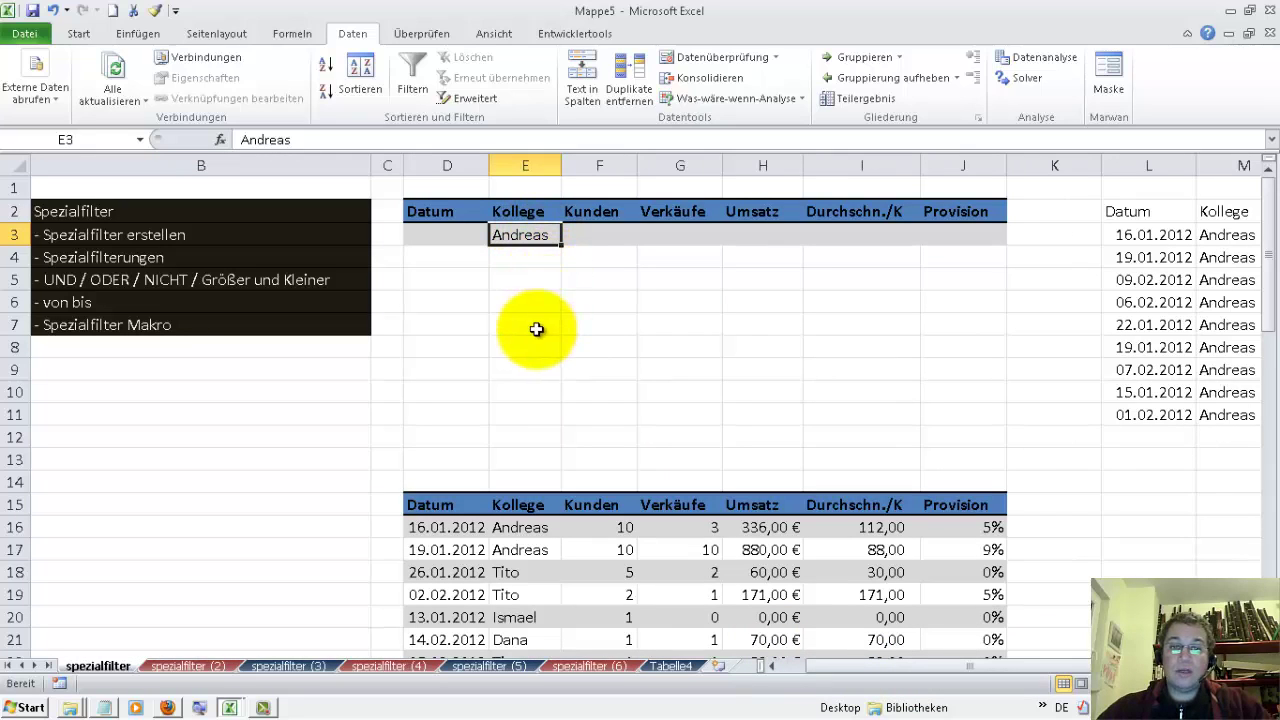
pyautogui.click(536, 258)
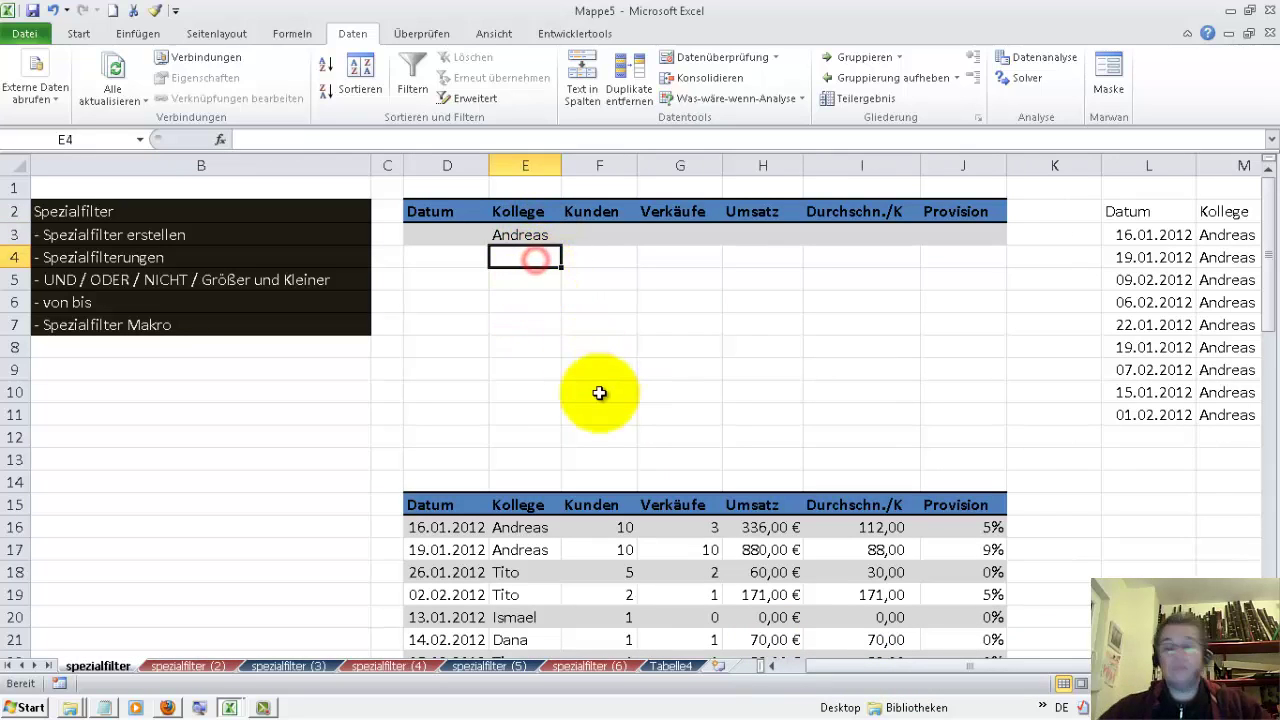
pyautogui.click(537, 236)
pyautogui.click(541, 258)
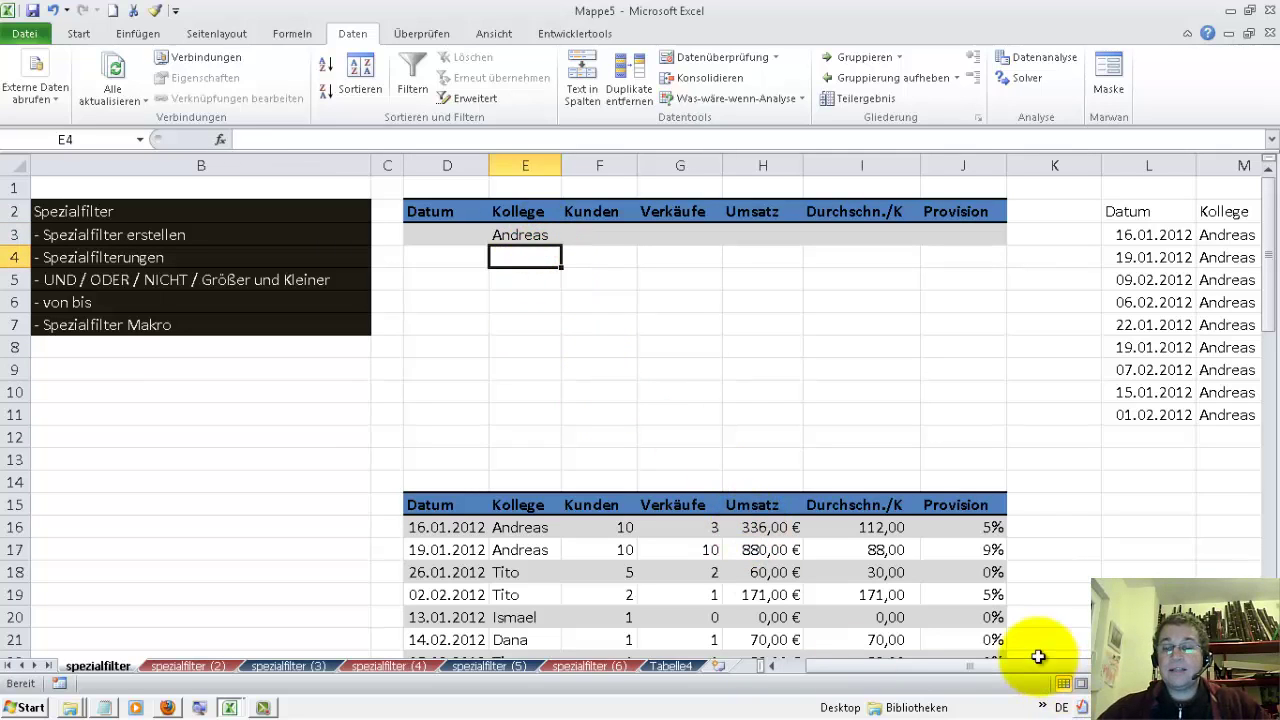
pyautogui.moveTo(1033, 672); pyautogui.dragTo(1150, 676)
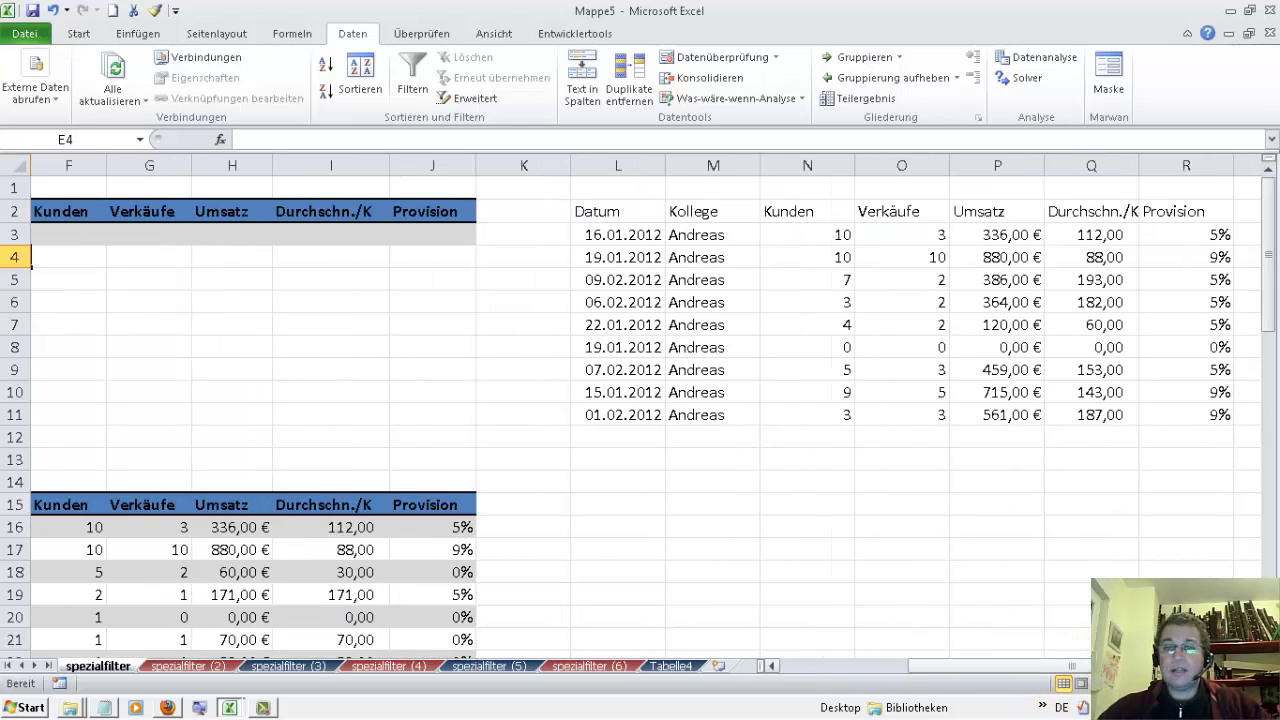
# Delete the copied Andreas results from columns L through R, then scroll back left.
pyautogui.click(636, 165)
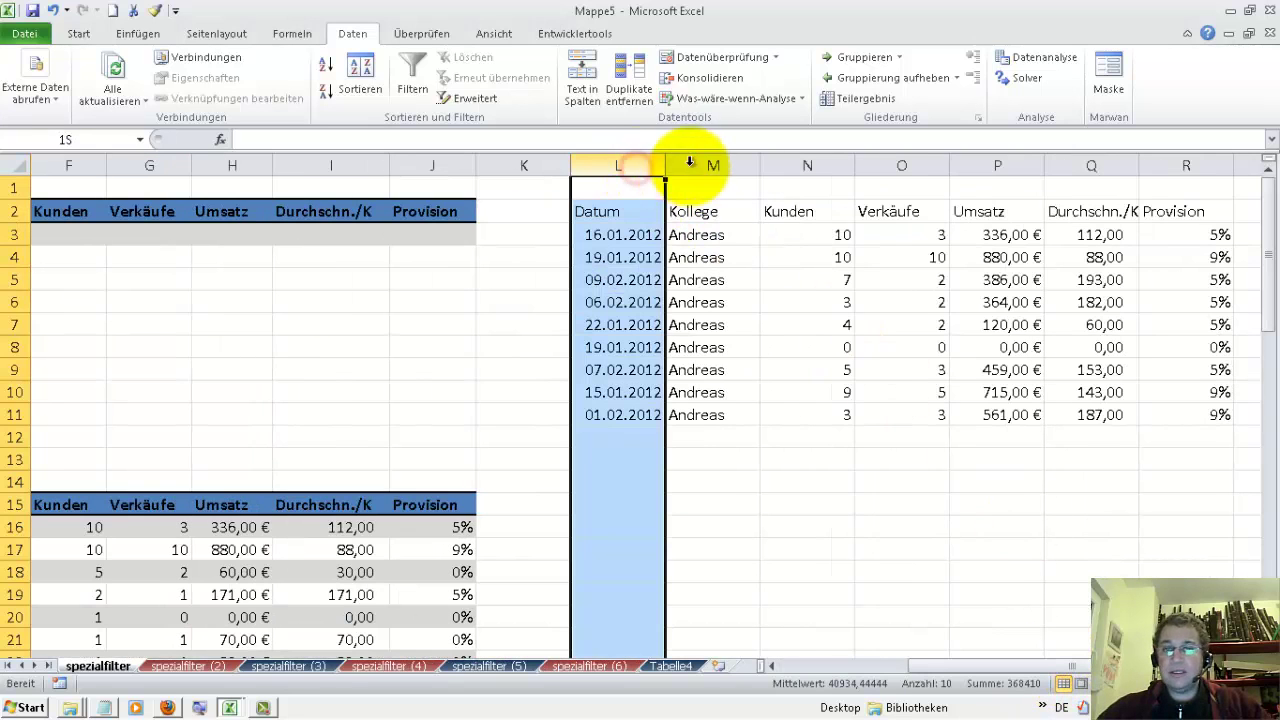
pyautogui.moveTo(636, 165); pyautogui.dragTo(1160, 162)
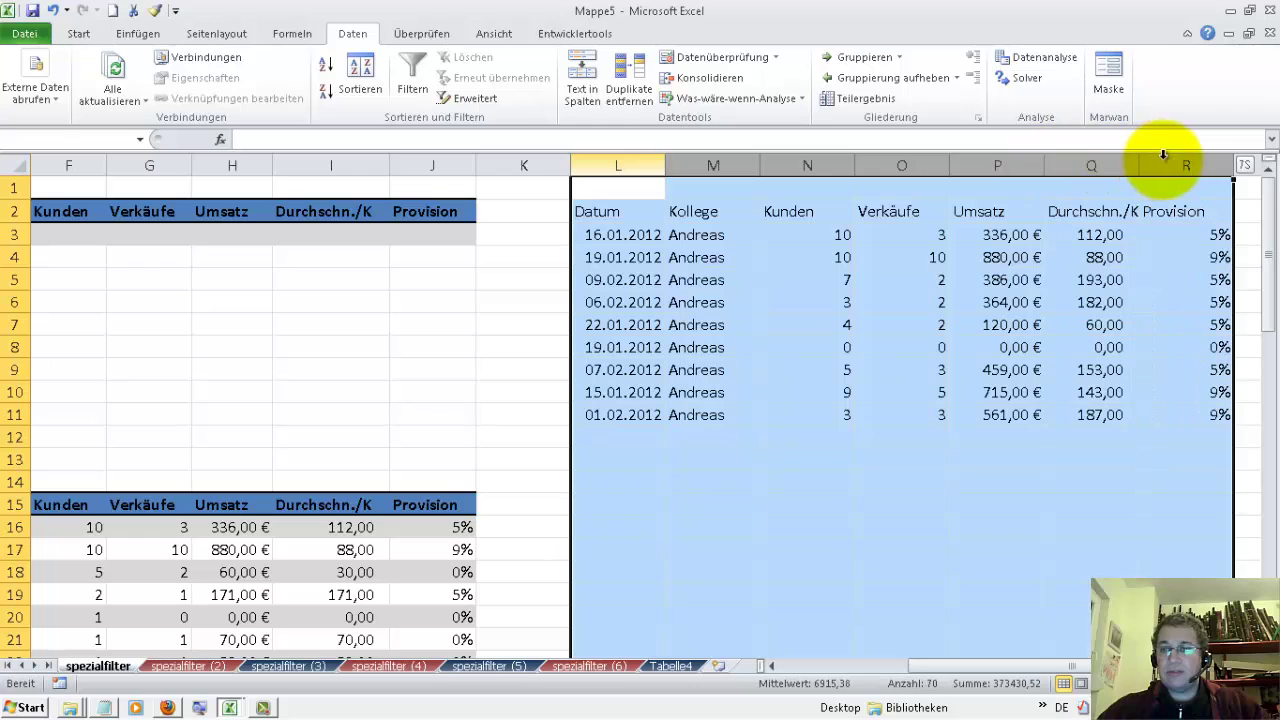
pyautogui.click(607, 163)
pyautogui.moveTo(607, 163); pyautogui.dragTo(1128, 152)
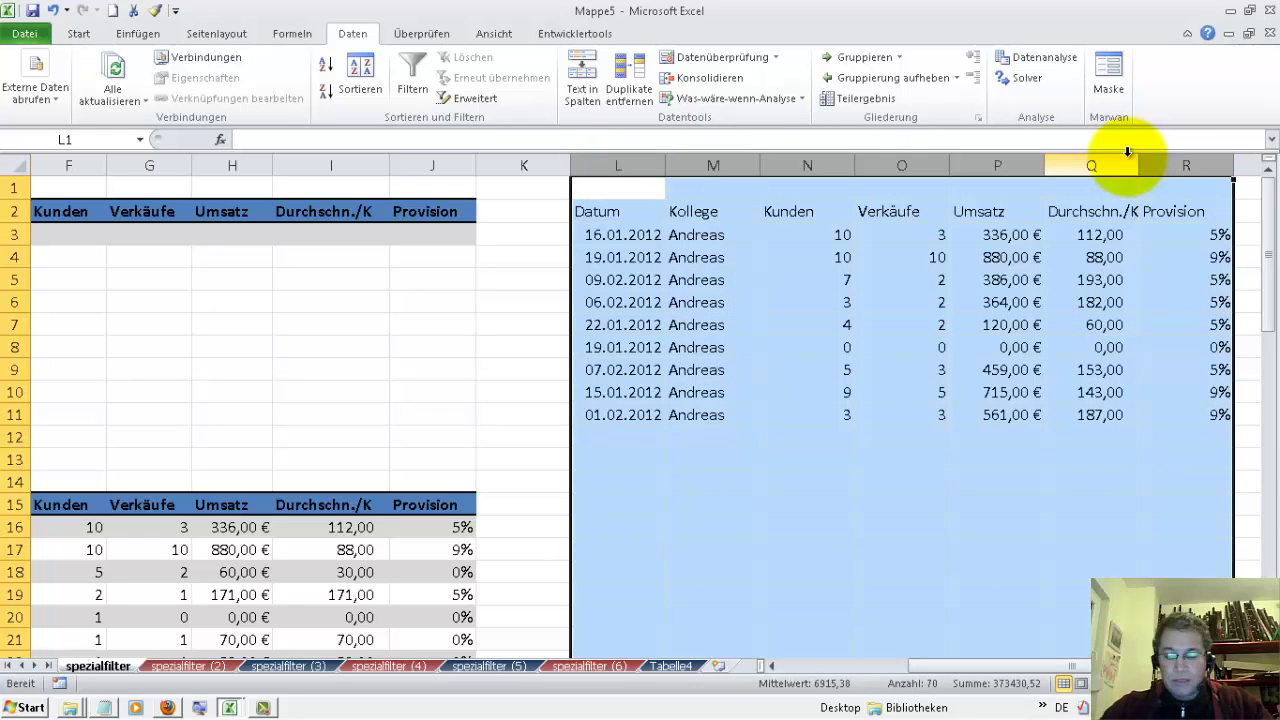
pyautogui.press('Delete')
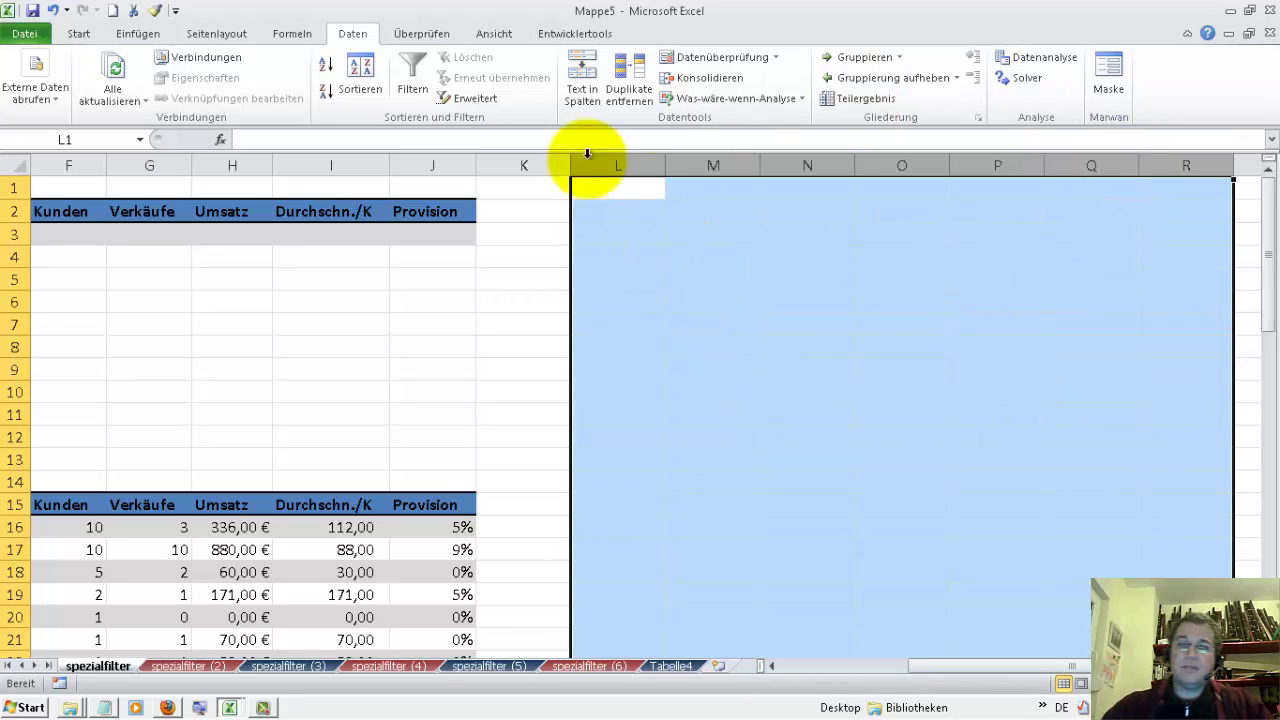
pyautogui.rightClick(629, 166)
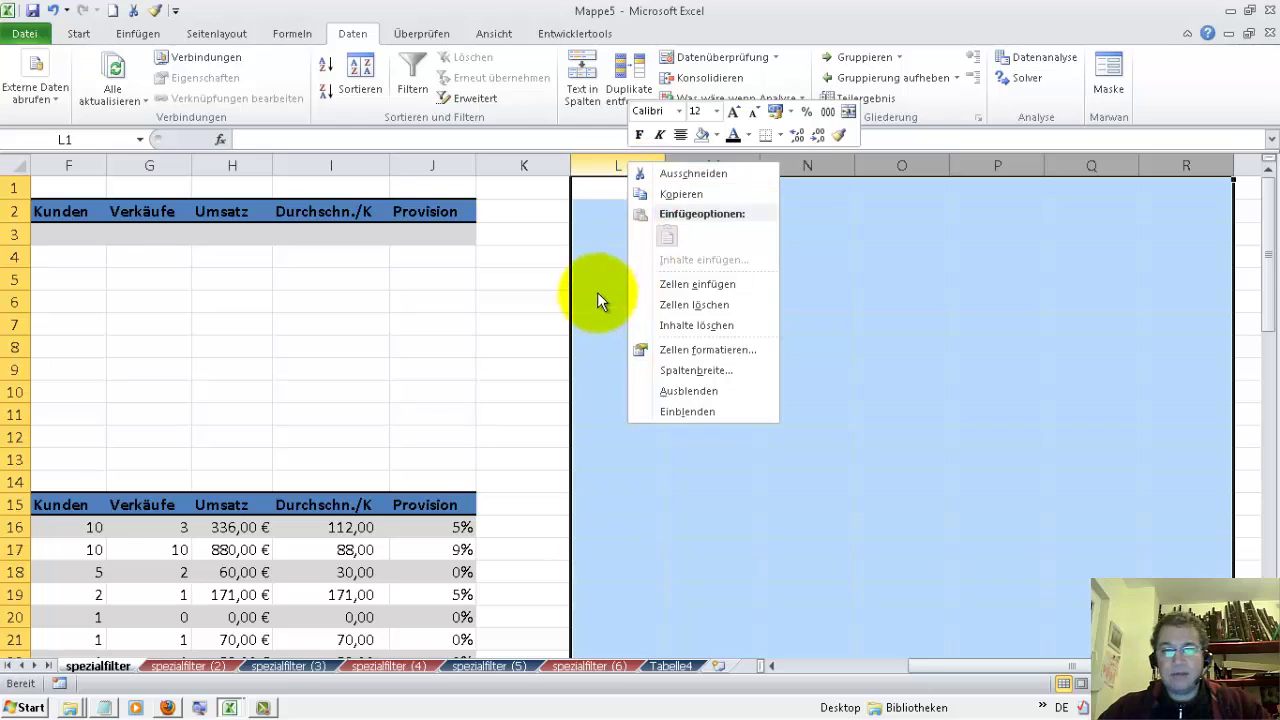
pyautogui.click(597, 292)
pyautogui.click(617, 162)
pyautogui.moveTo(617, 160); pyautogui.dragTo(1160, 158)
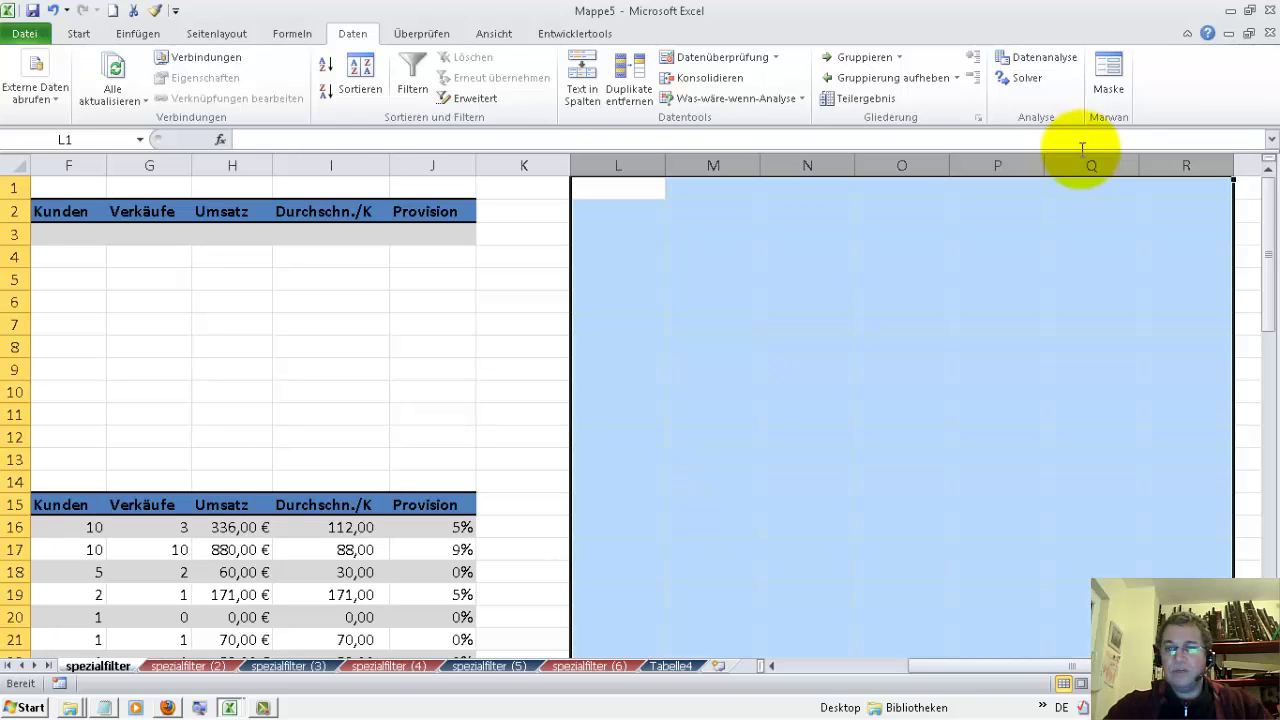
pyautogui.moveTo(949, 666); pyautogui.dragTo(821, 666)
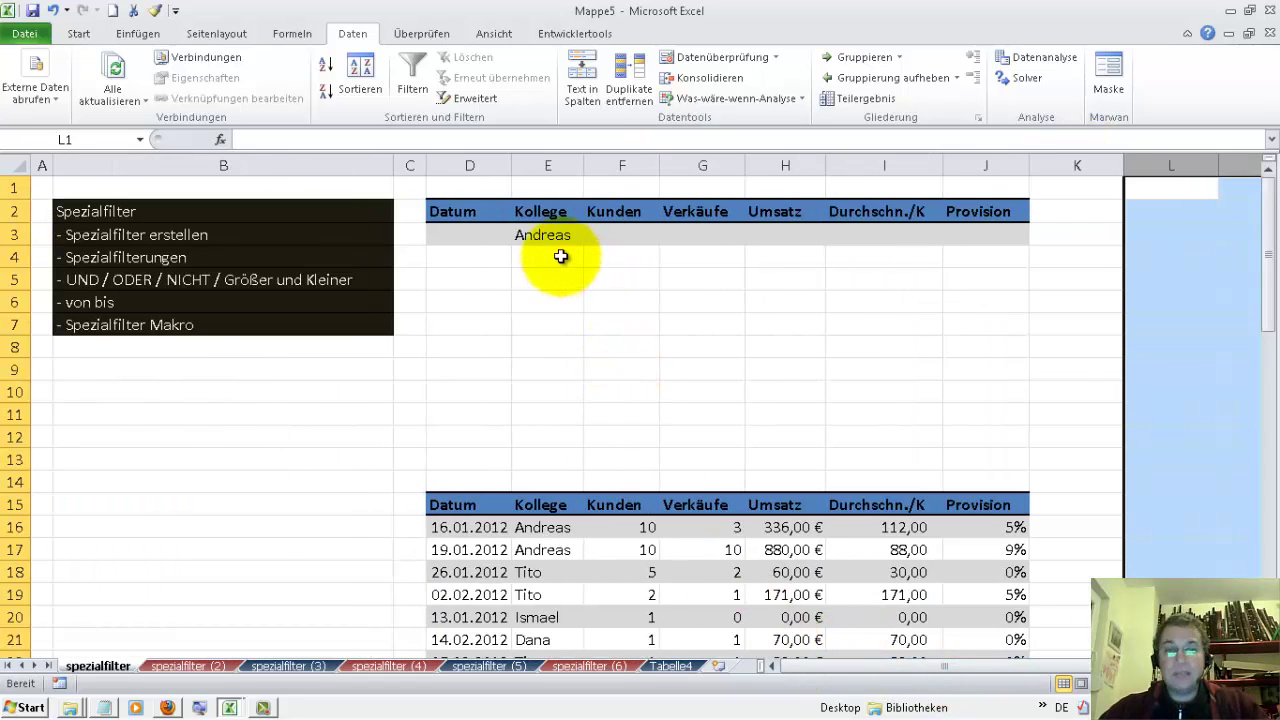
# Enter Tito in E4 under Andreas as a second criterion.
pyautogui.click(558, 254)
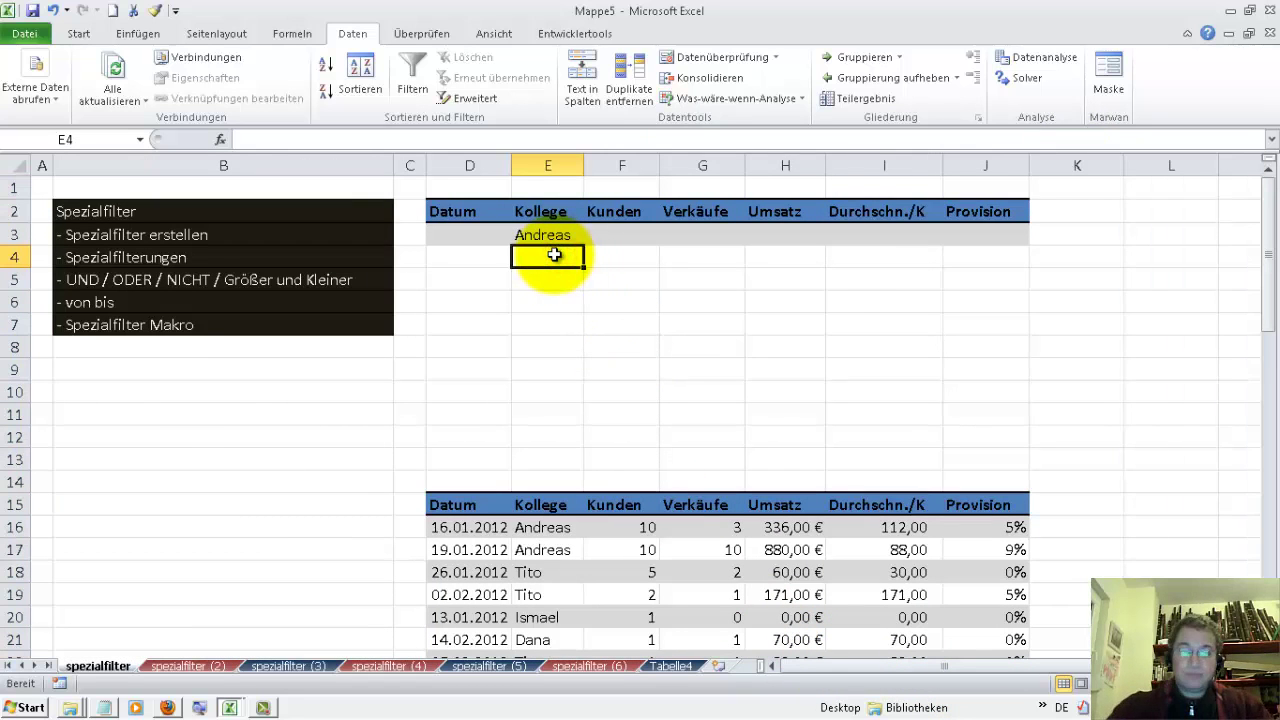
pyautogui.write('Tito')
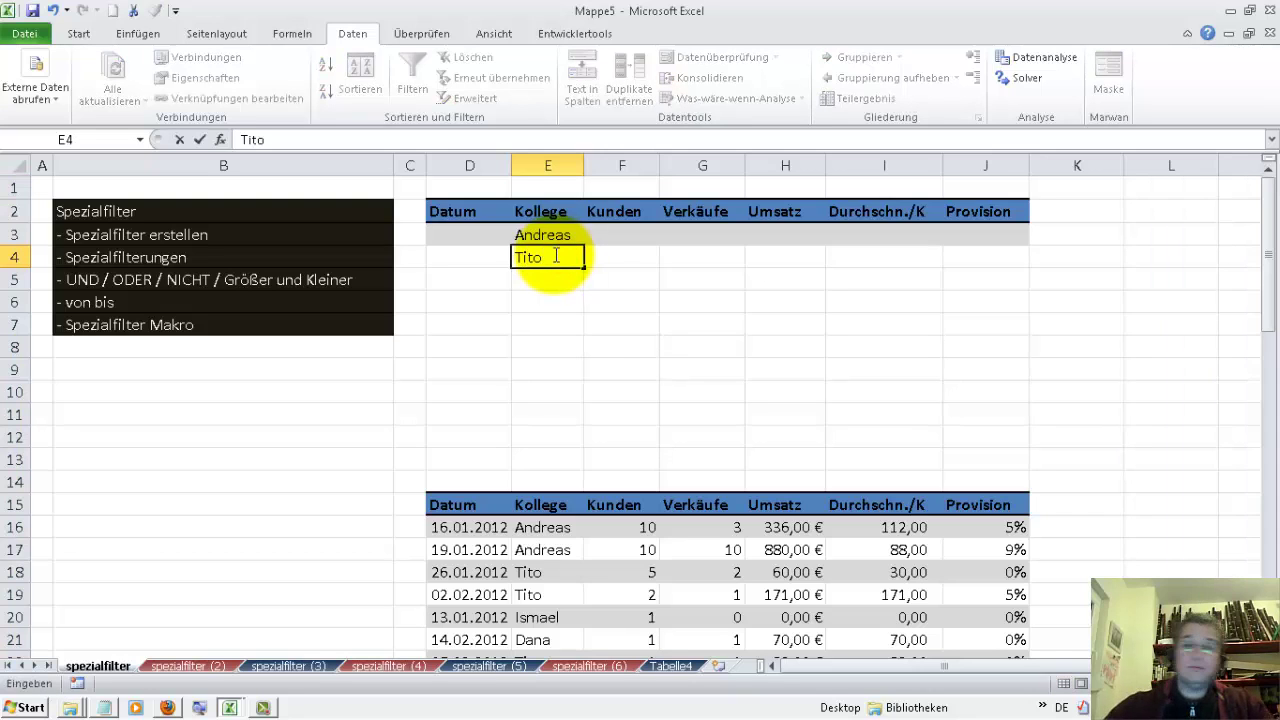
pyautogui.click(588, 344)
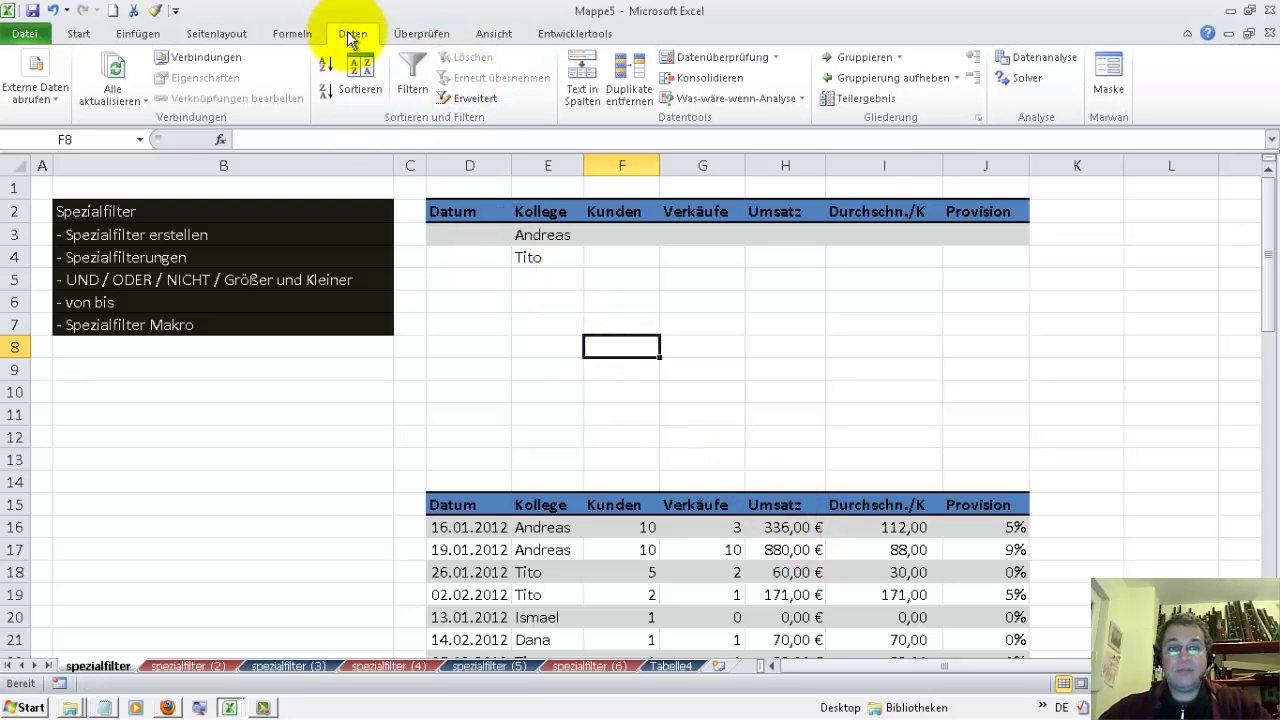
# Open Spezialfilter and set the list range to the whole sales table from the Datum header.
pyautogui.click(474, 98)
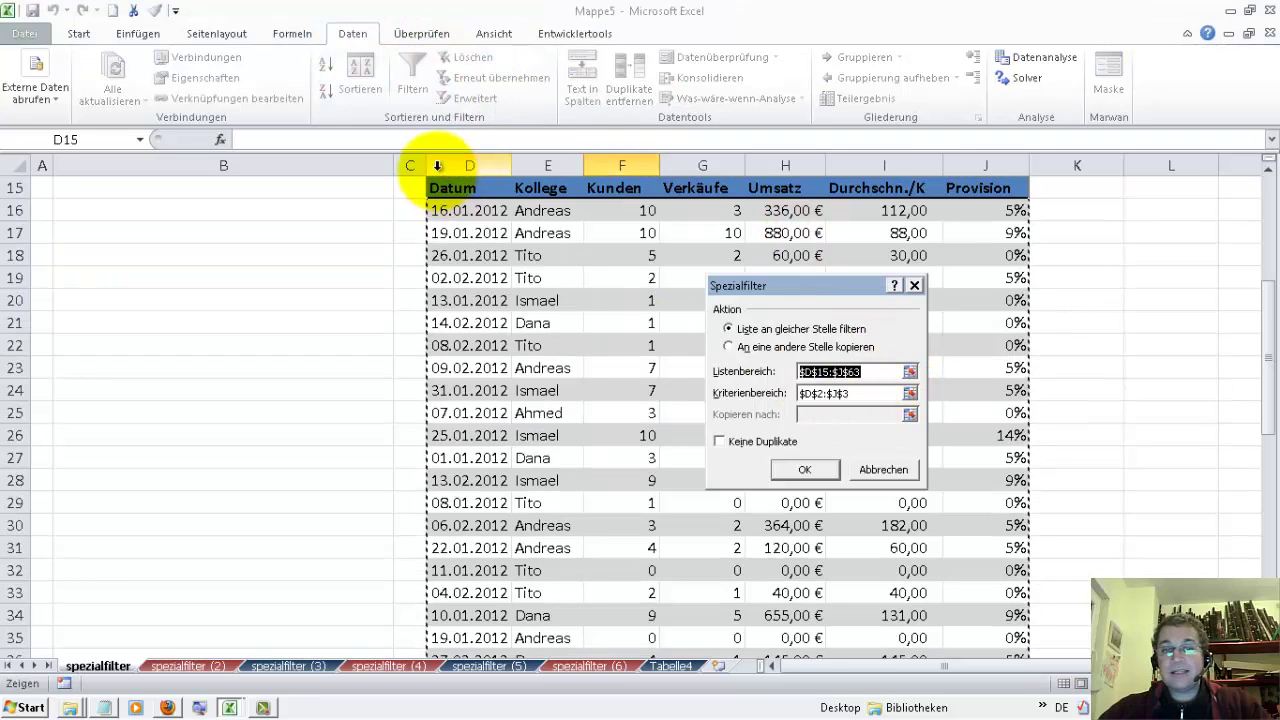
pyautogui.click(860, 371)
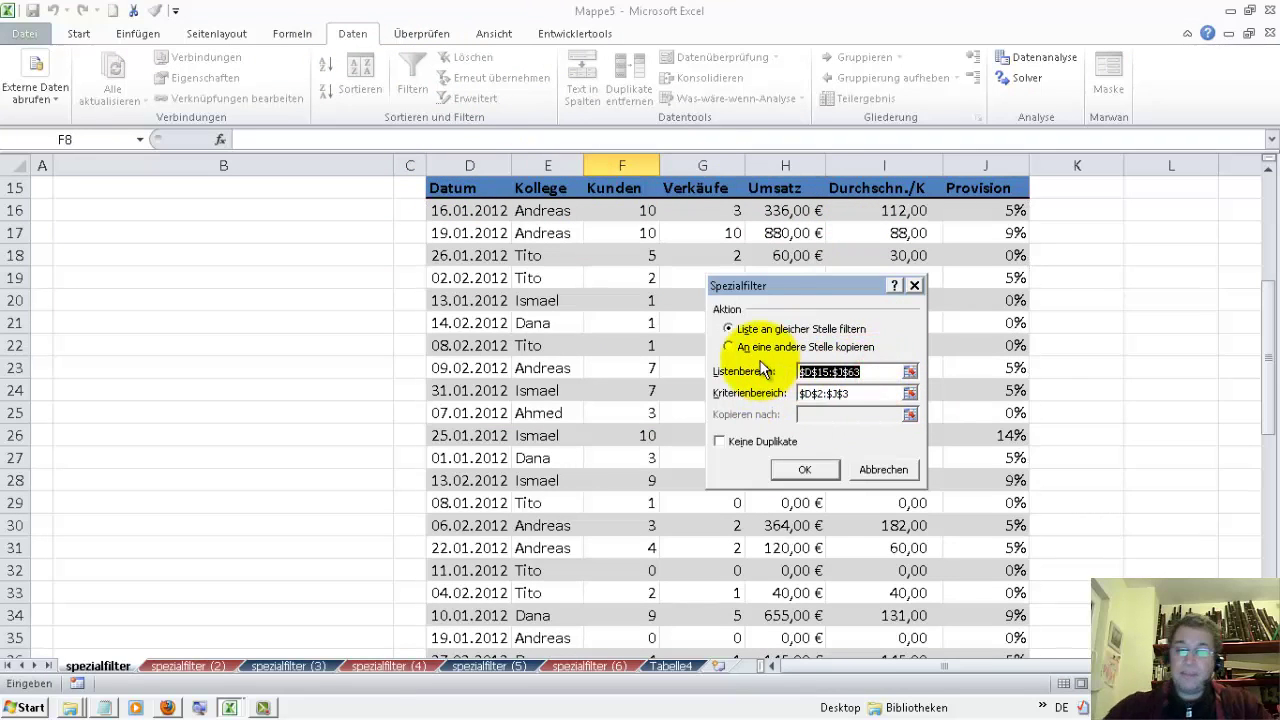
pyautogui.click(483, 188)
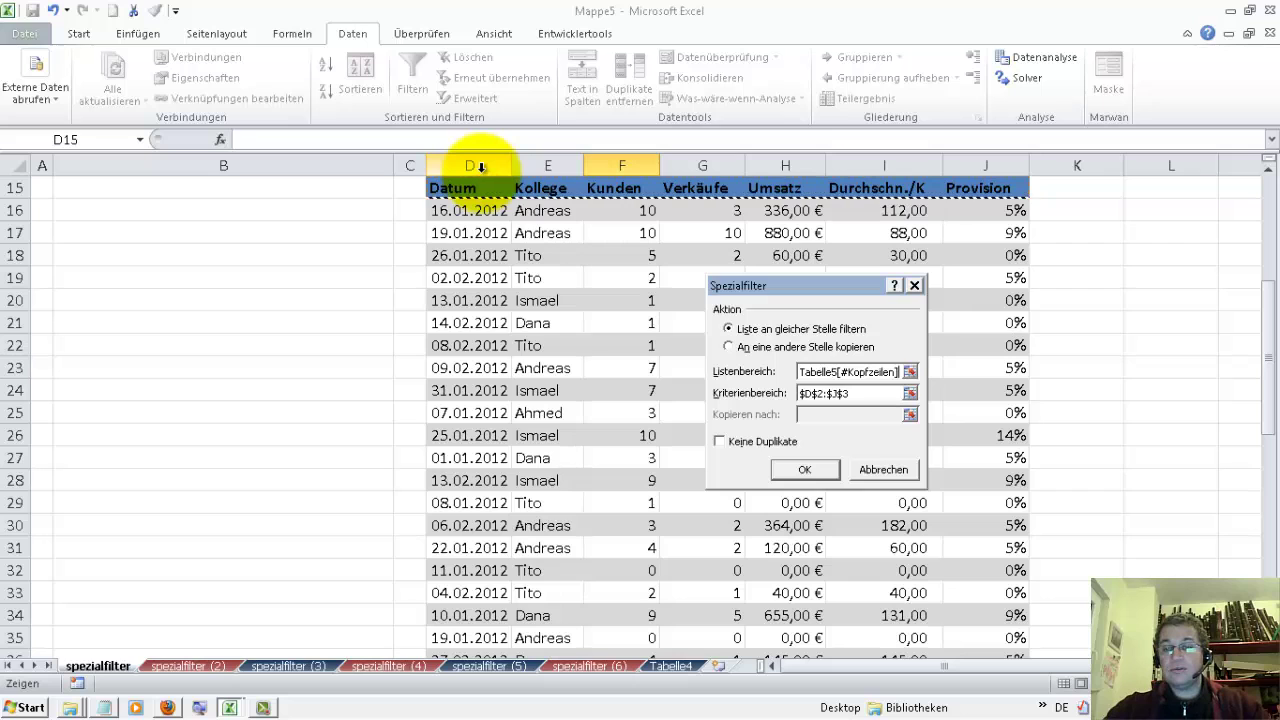
pyautogui.hotkey('ctrl', 'shift', 'Down')
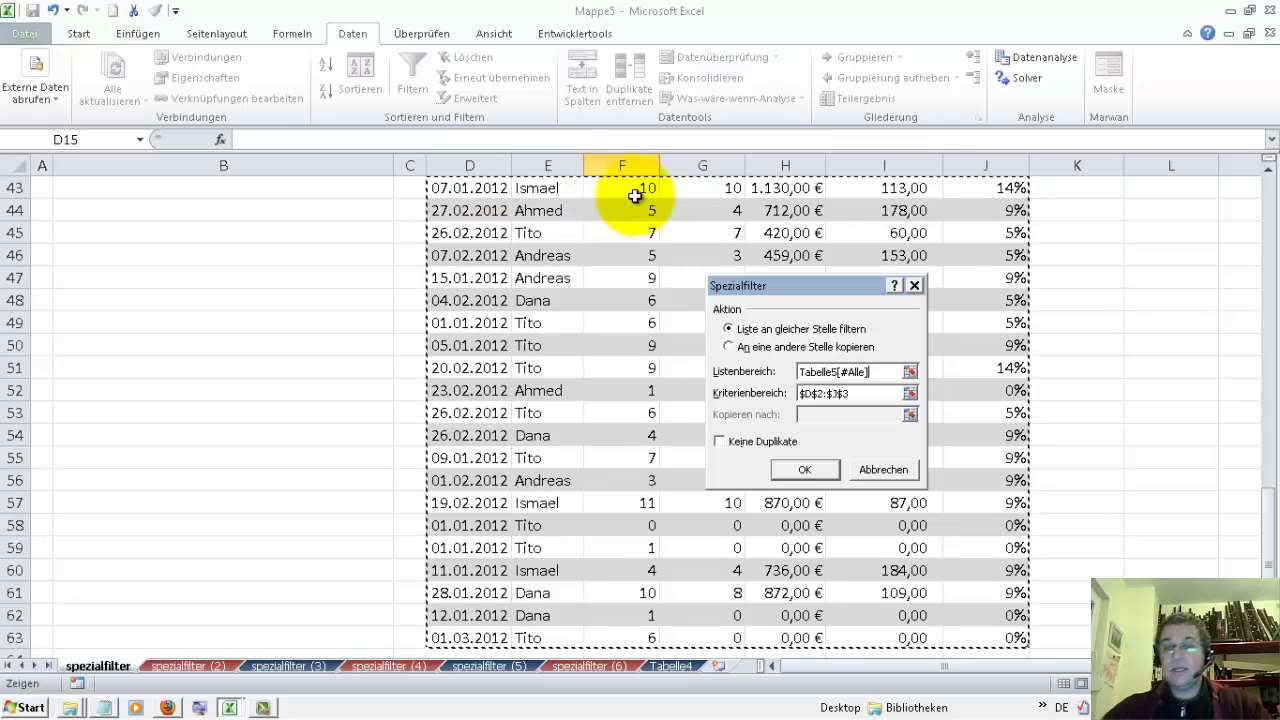
pyautogui.moveTo(891, 372); pyautogui.dragTo(776, 372)
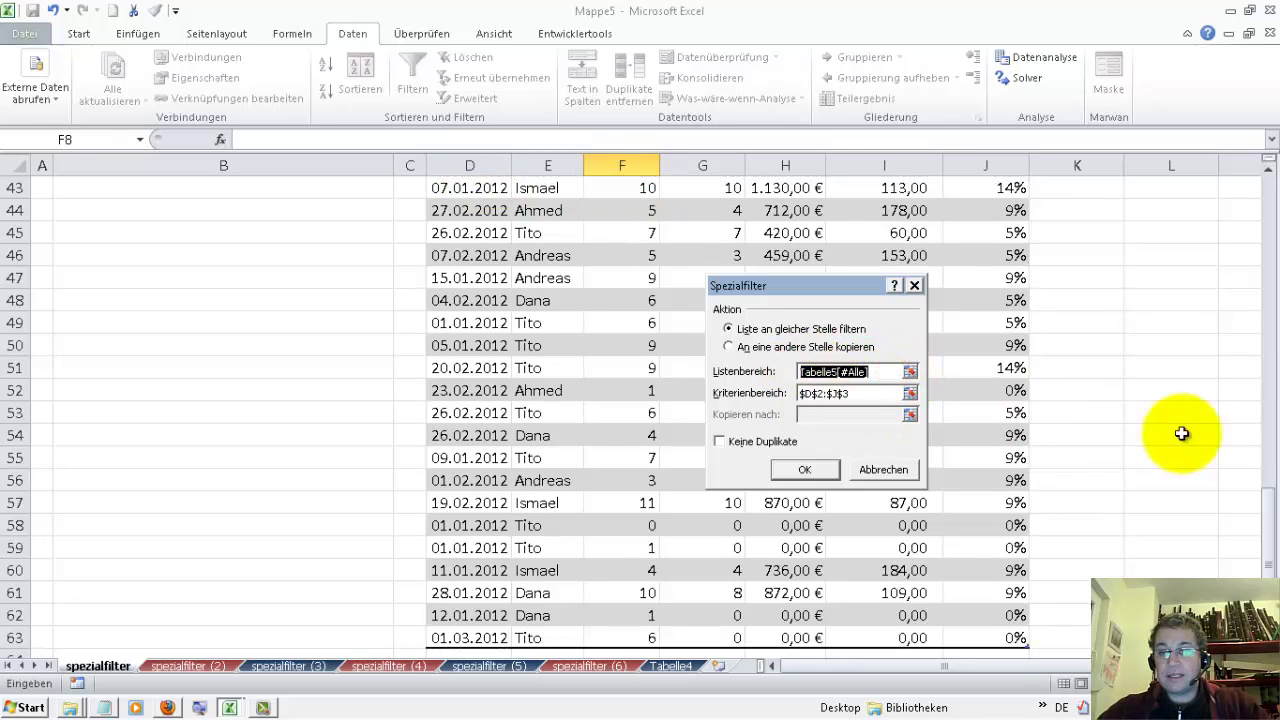
pyautogui.moveTo(1268, 537); pyautogui.dragTo(1253, 210)
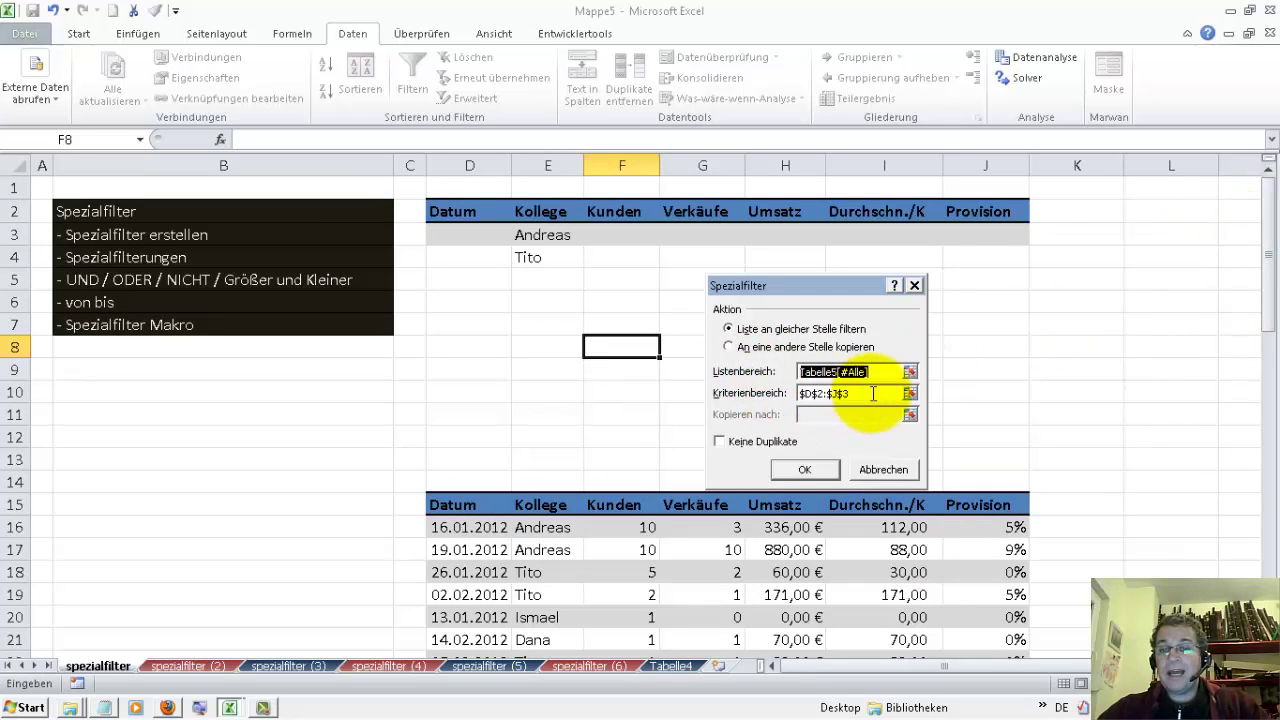
# Set the criteria range to D2:J4 and choose 'An eine andere Stelle kopieren'.
pyautogui.moveTo(872, 398); pyautogui.dragTo(803, 400)
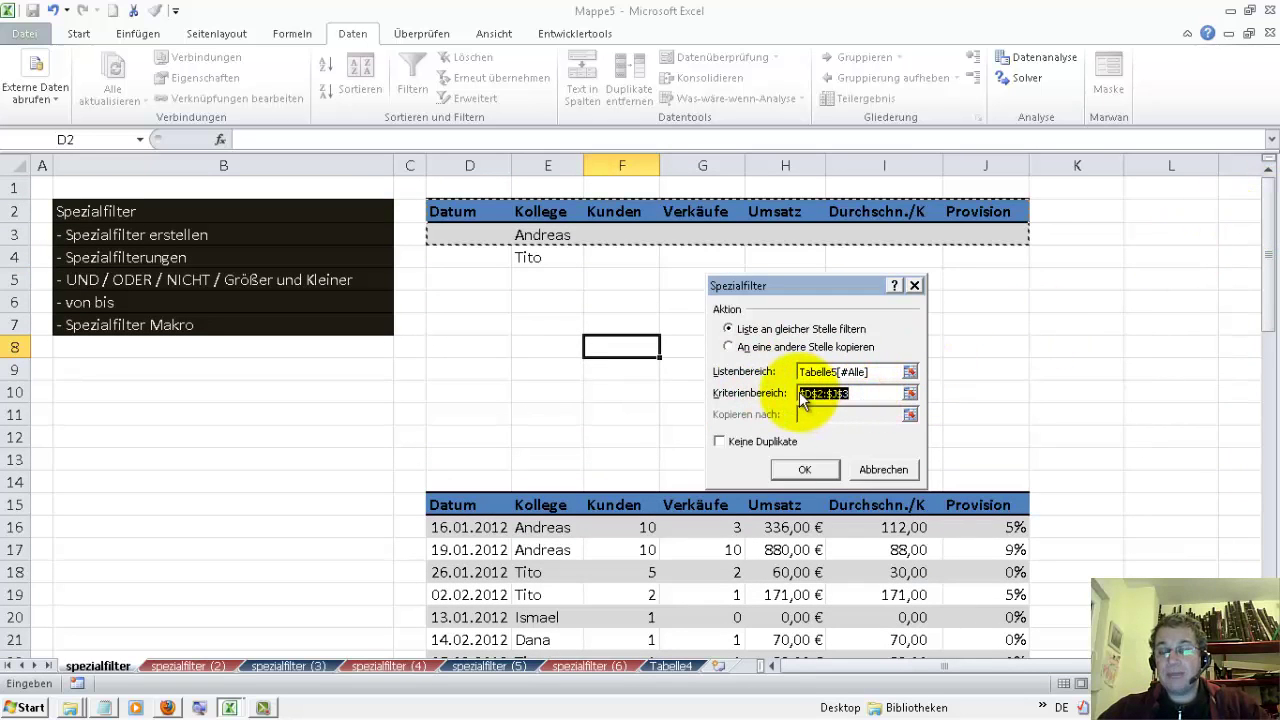
pyautogui.click(869, 392)
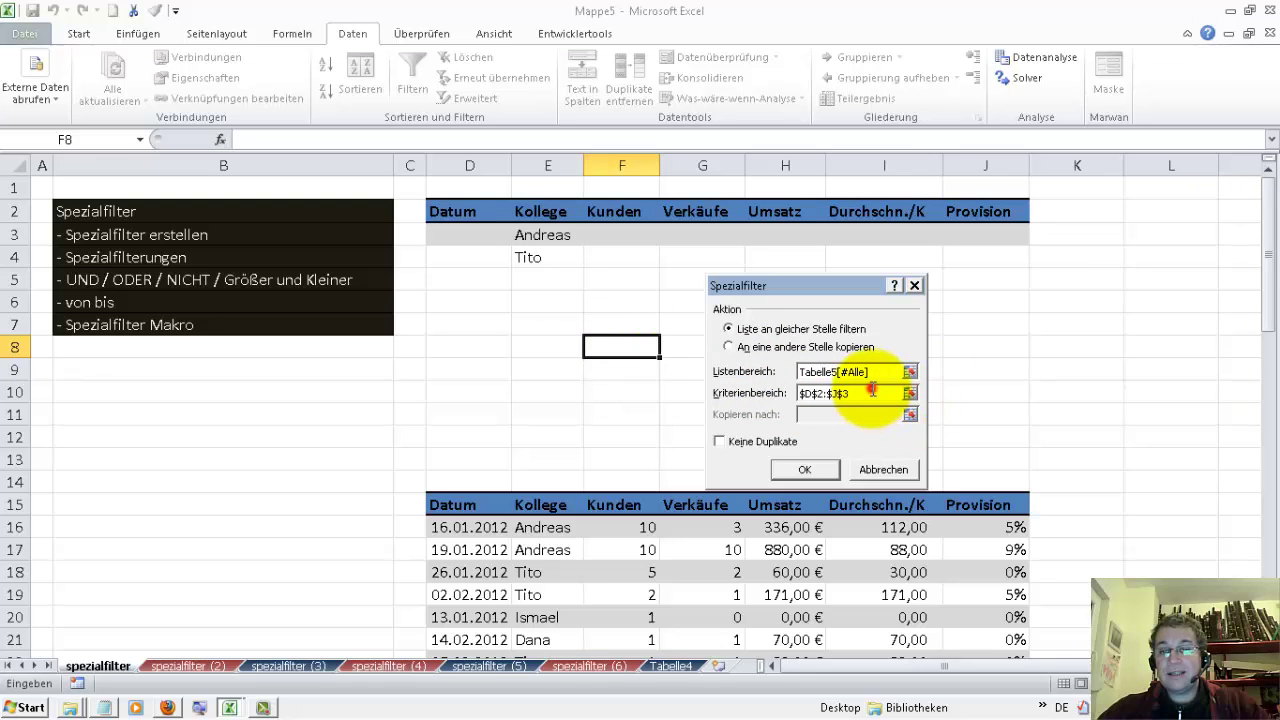
pyautogui.moveTo(490, 211); pyautogui.dragTo(995, 243)
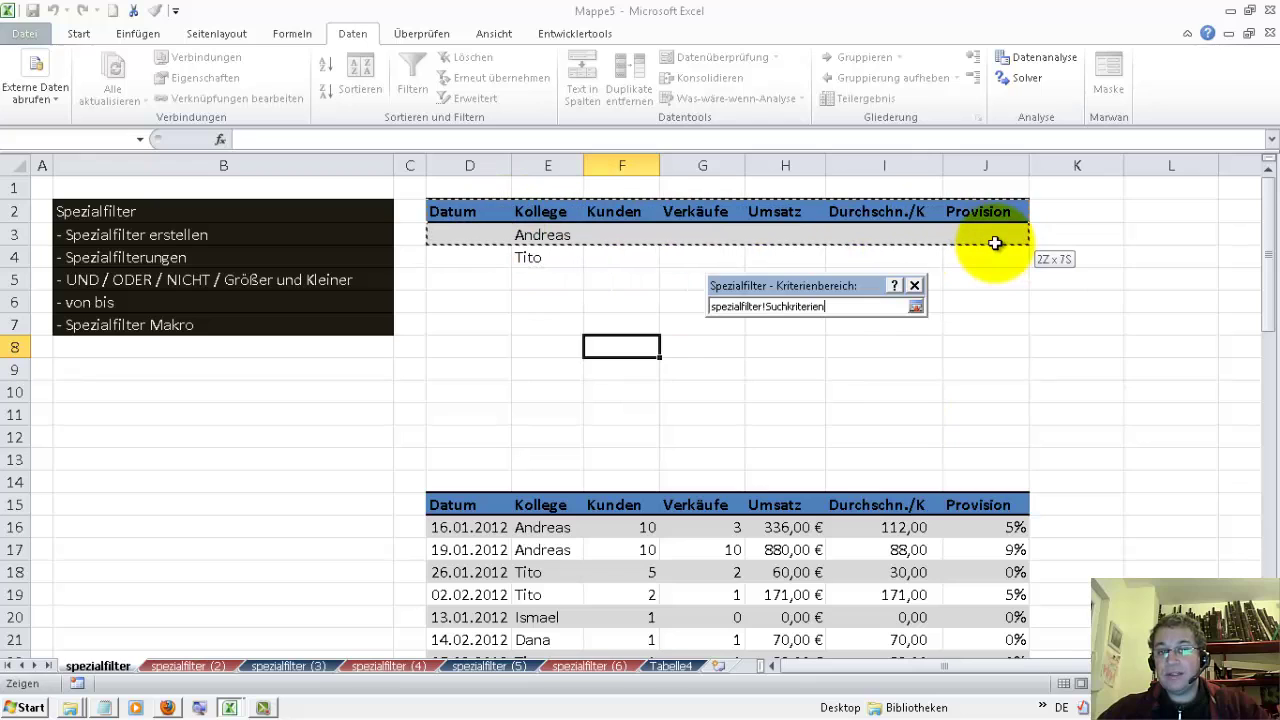
pyautogui.moveTo(995, 243)
pyautogui.mouseDown()
pyautogui.moveTo(1257, 343)
pyautogui.moveTo(1037, 309)
pyautogui.moveTo(443, 262)
pyautogui.mouseUp()
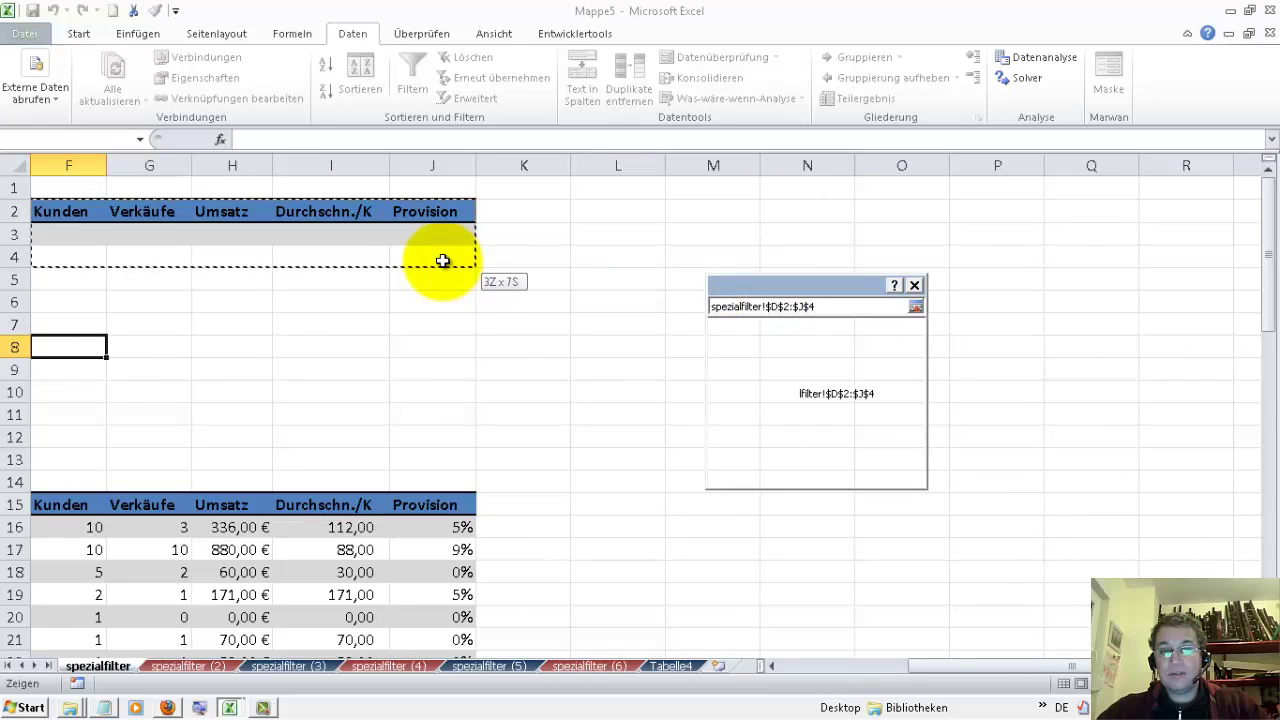
pyautogui.moveTo(1072, 664); pyautogui.dragTo(1020, 664)
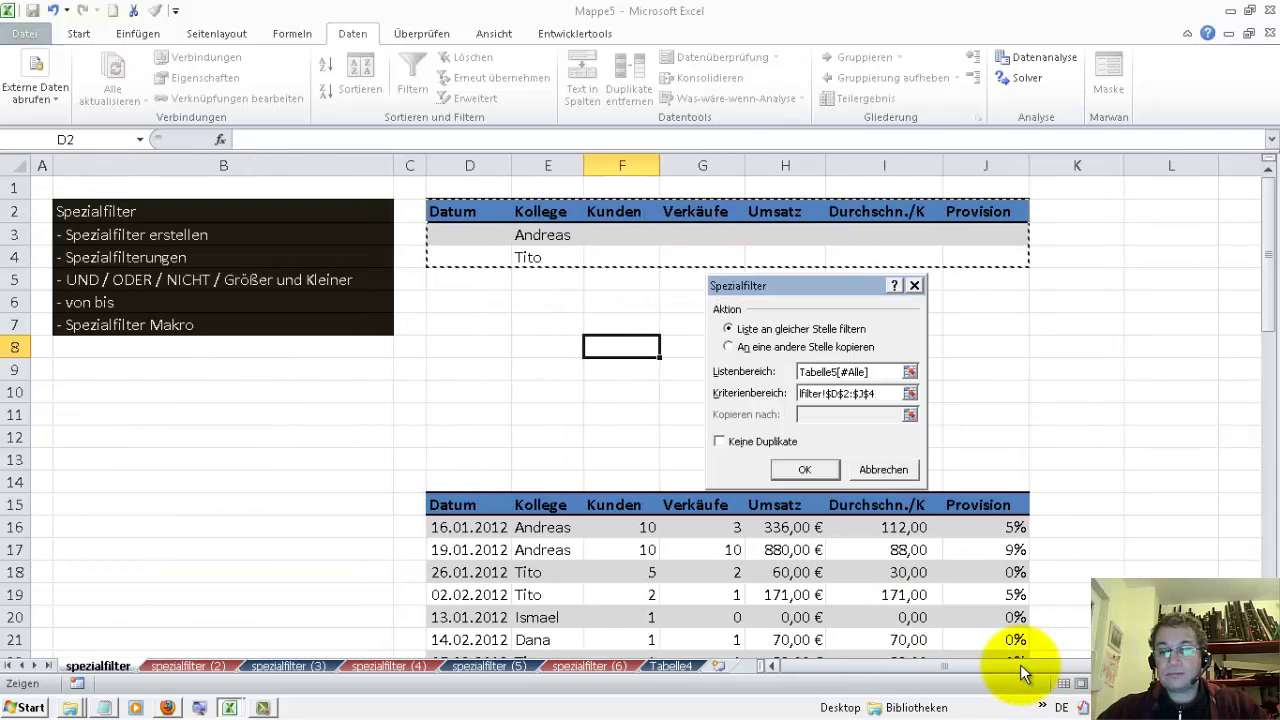
pyautogui.click(730, 347)
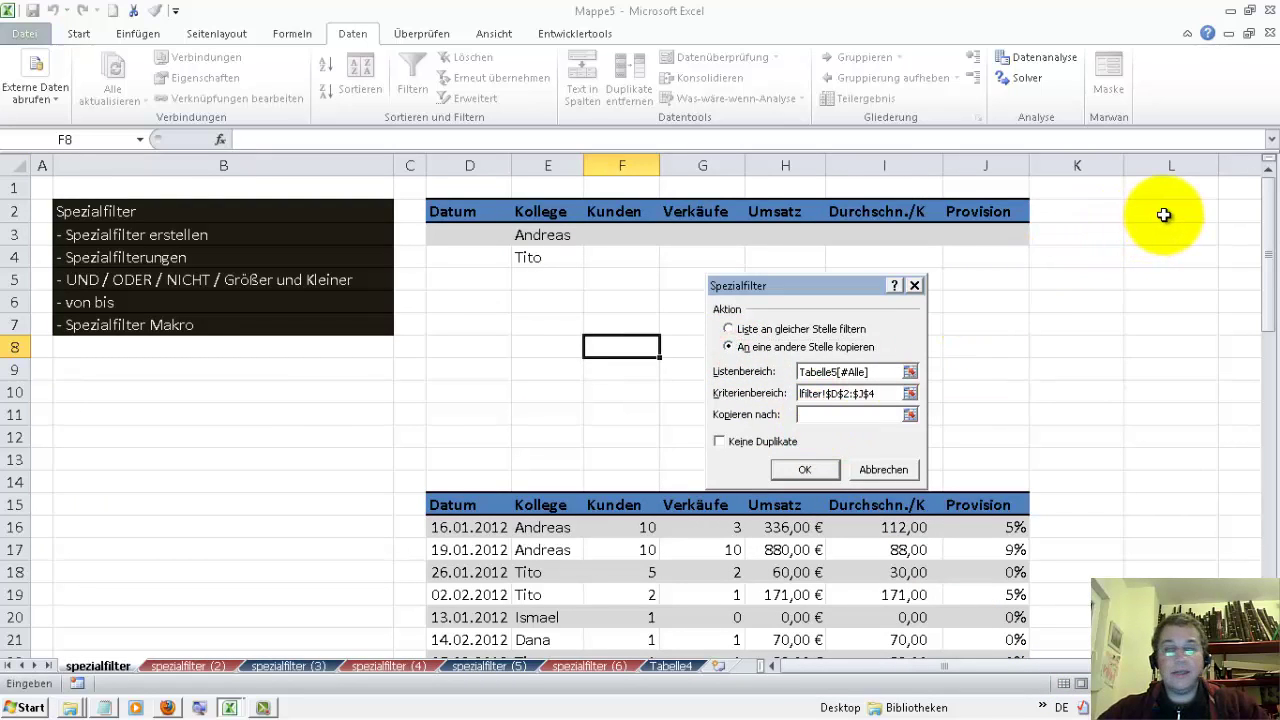
# Run the filter and check the copied Andreas and Tito rows at L2.
pyautogui.click(804, 472)
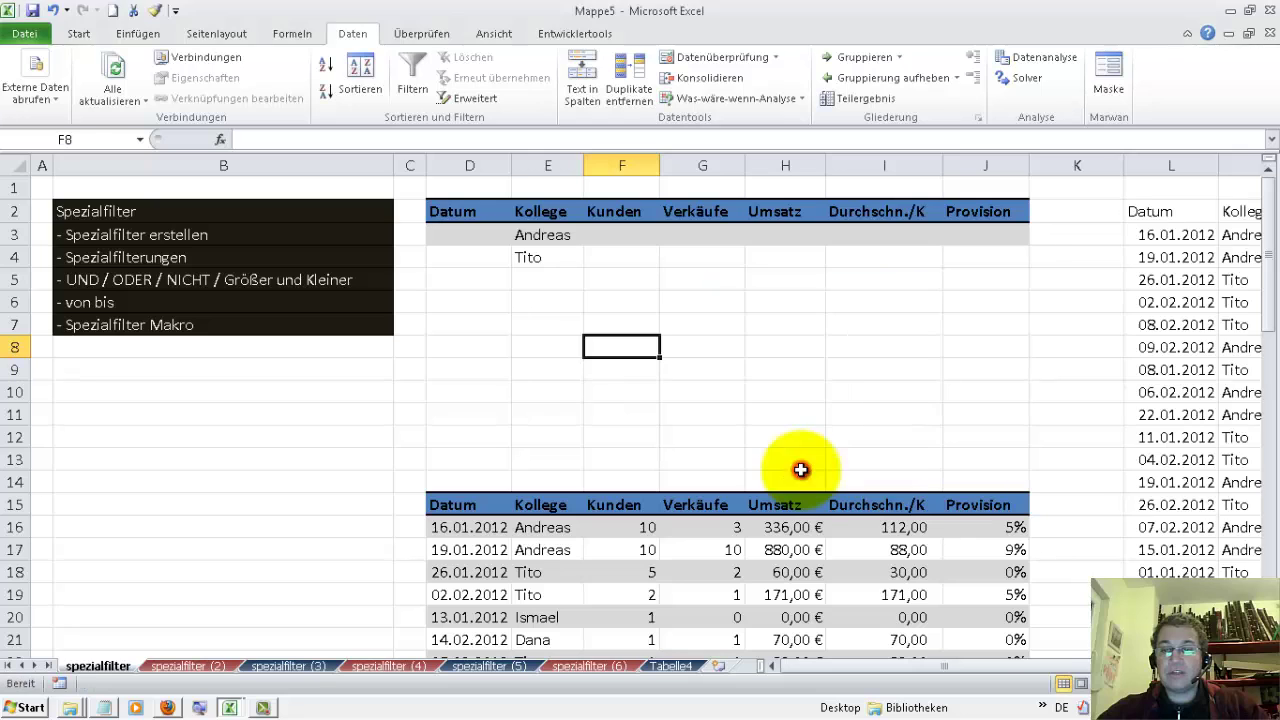
pyautogui.moveTo(999, 664); pyautogui.dragTo(1030, 664)
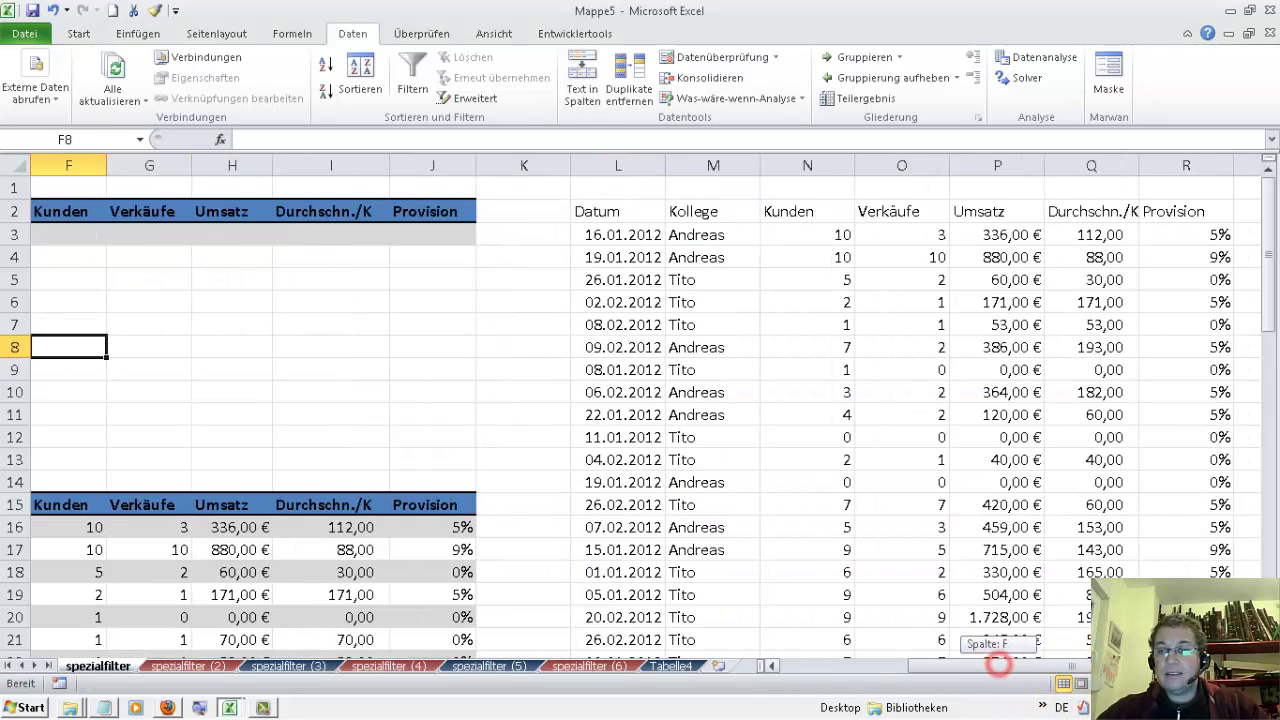
pyautogui.click(689, 234)
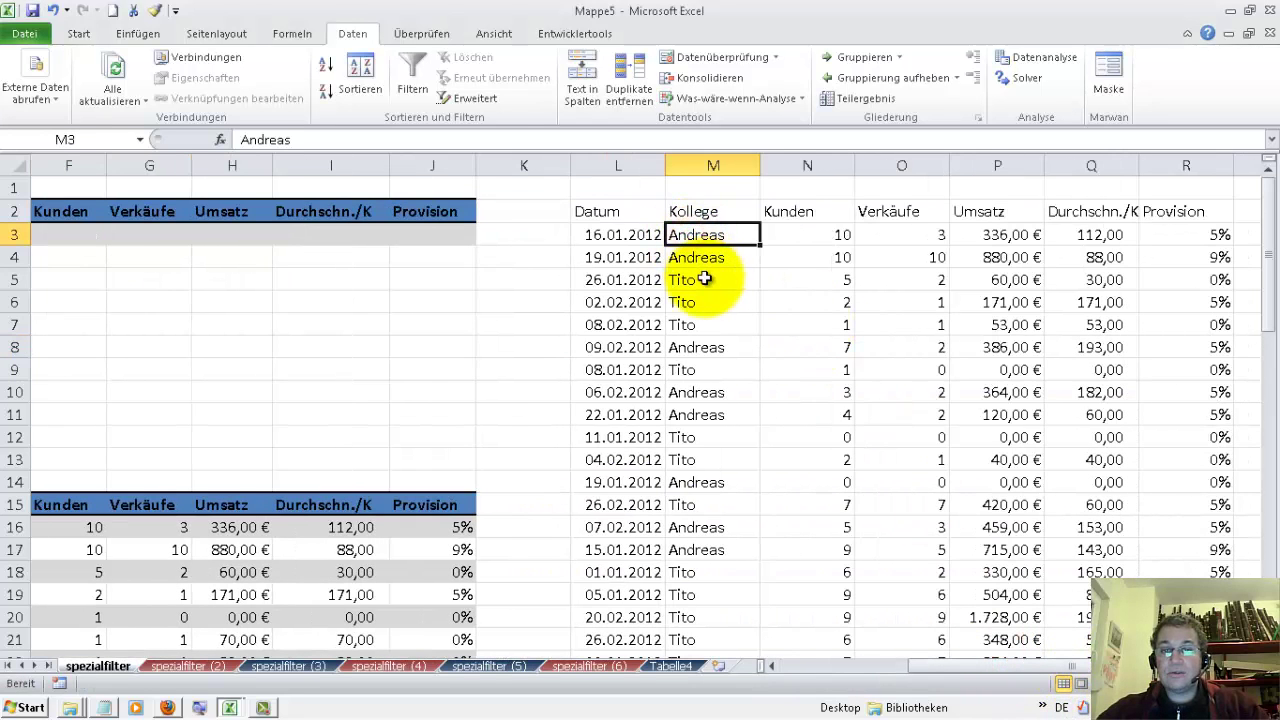
pyautogui.click(695, 279)
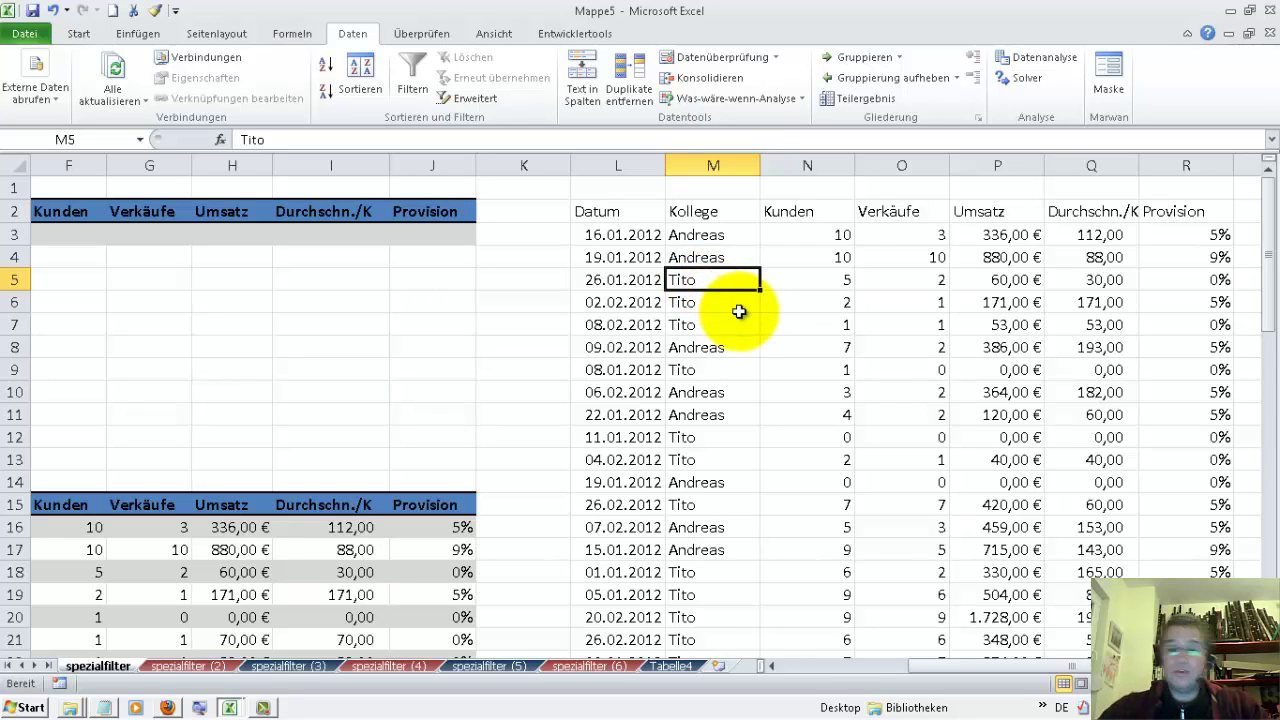
# Select the Tito criterion in E4 to clear it.
pyautogui.moveTo(1065, 665); pyautogui.dragTo(962, 669)
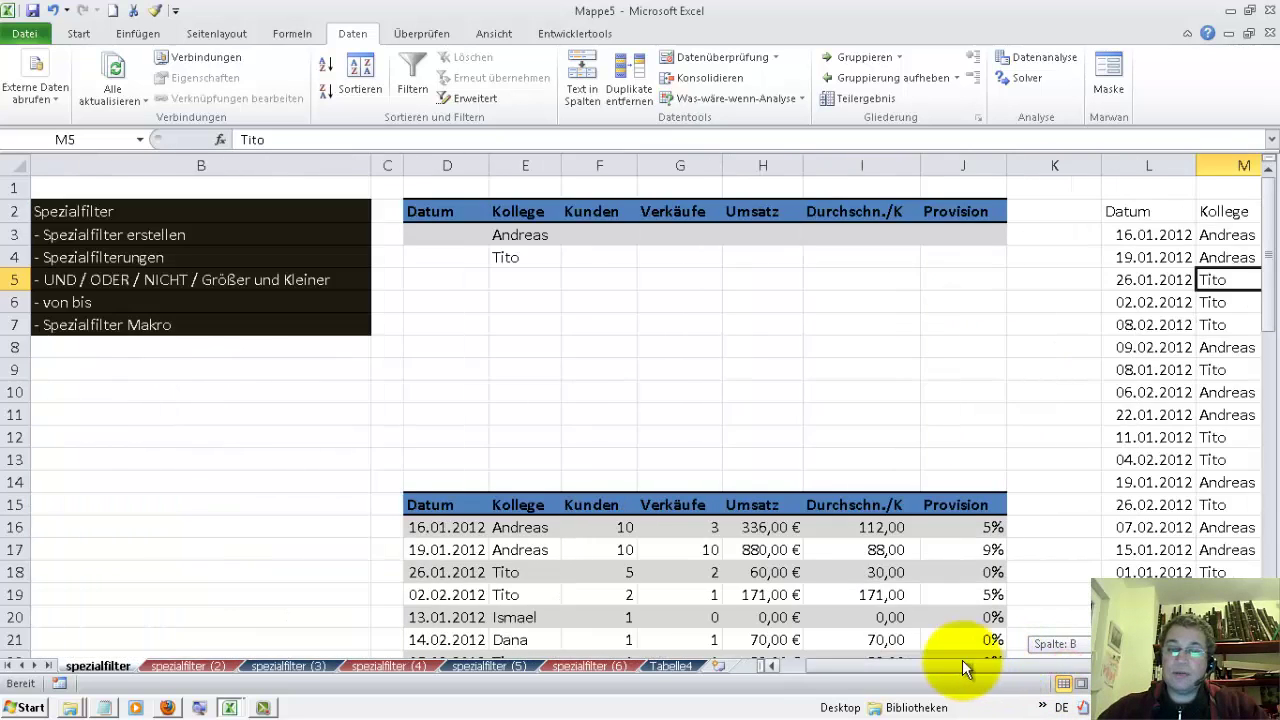
pyautogui.click(537, 237)
pyautogui.click(533, 258)
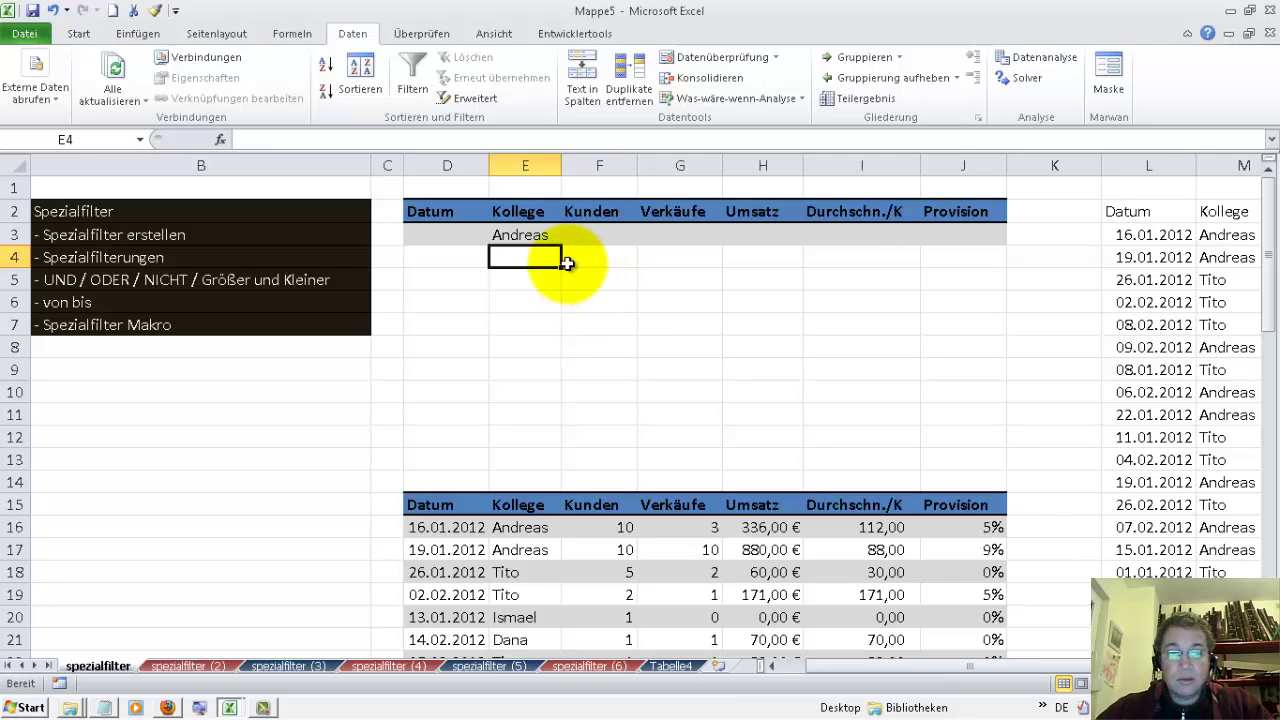
# Enter the criterion >5 in F4 under Kunden, below the Andreas row.
pyautogui.click(536, 235)
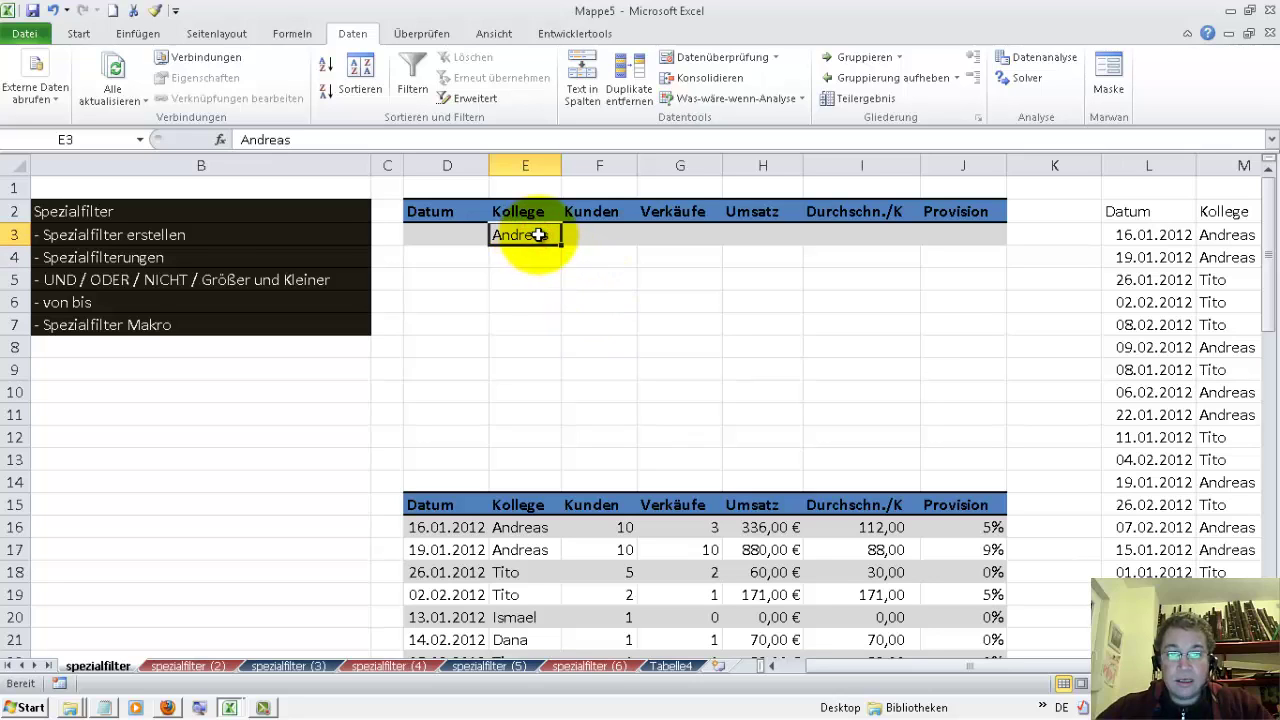
pyautogui.click(616, 266)
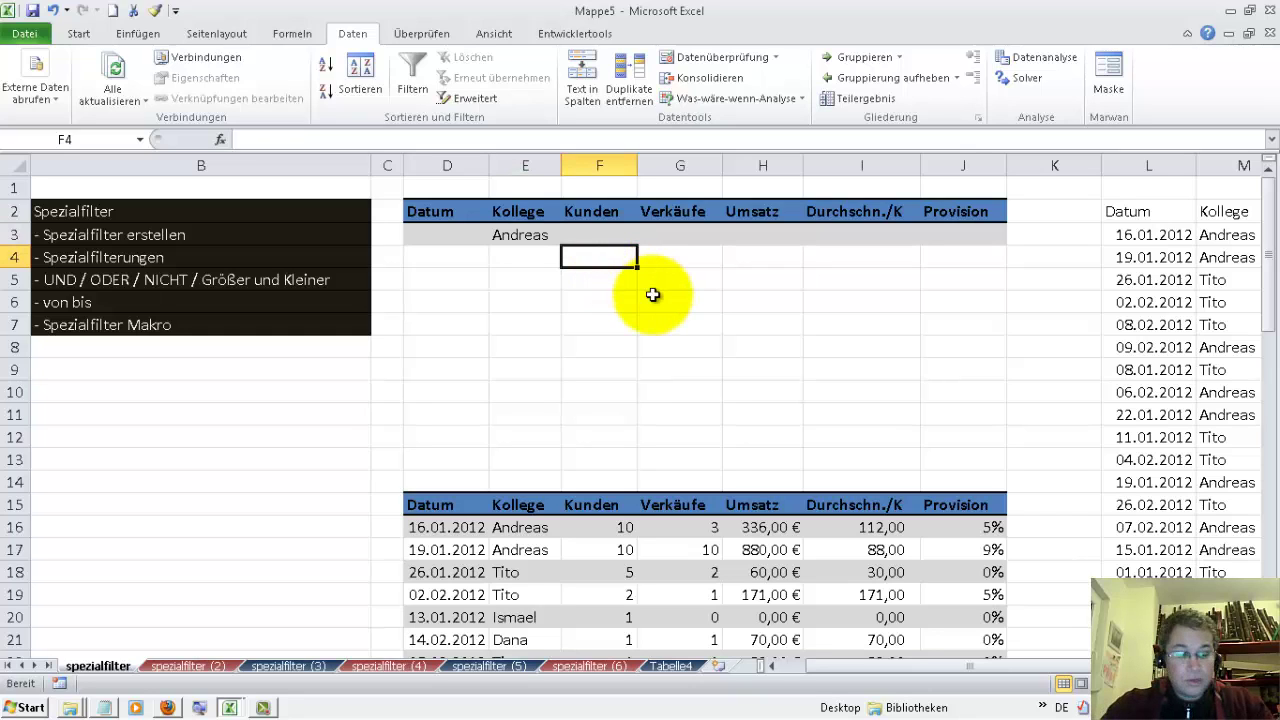
pyautogui.write('>')
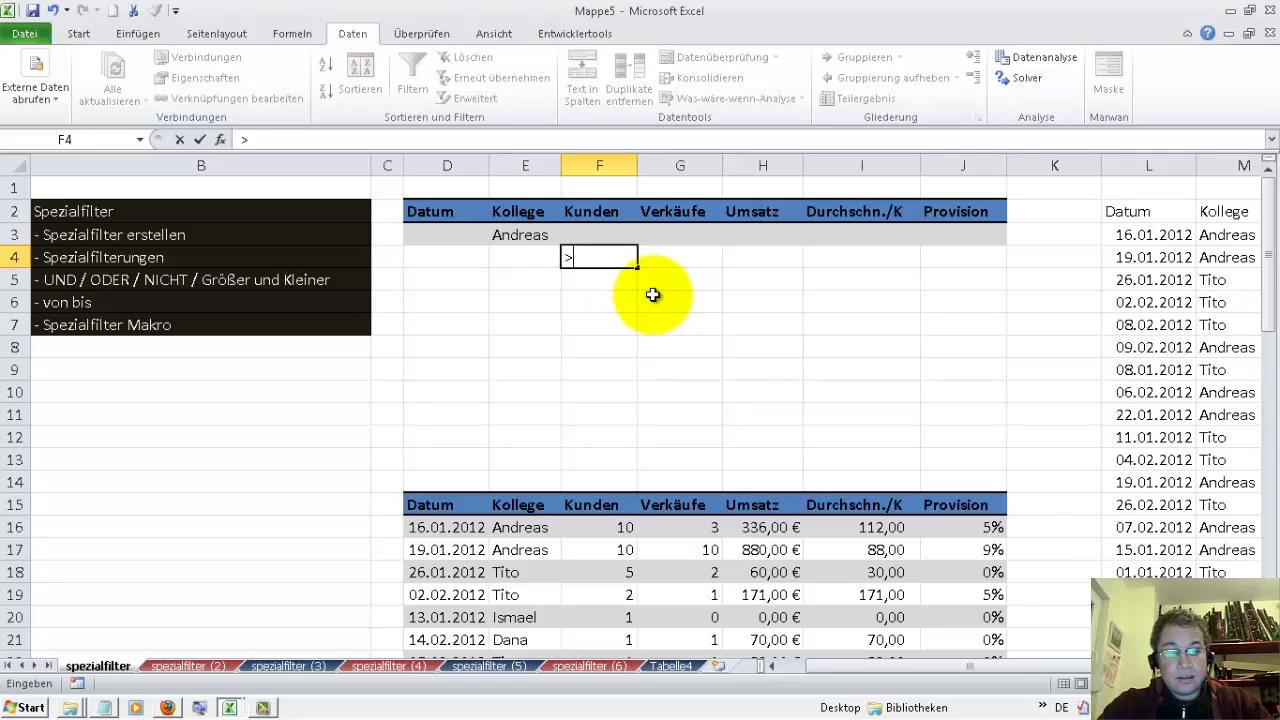
pyautogui.write('5')
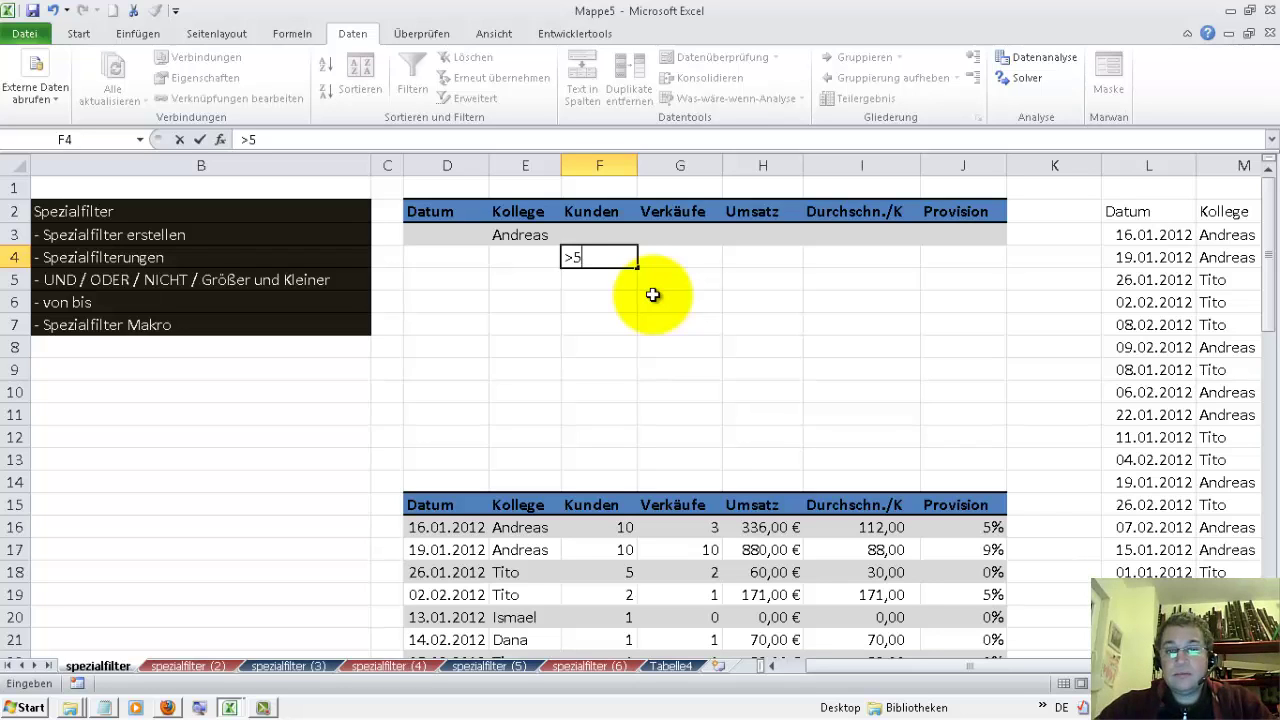
pyautogui.click(542, 234)
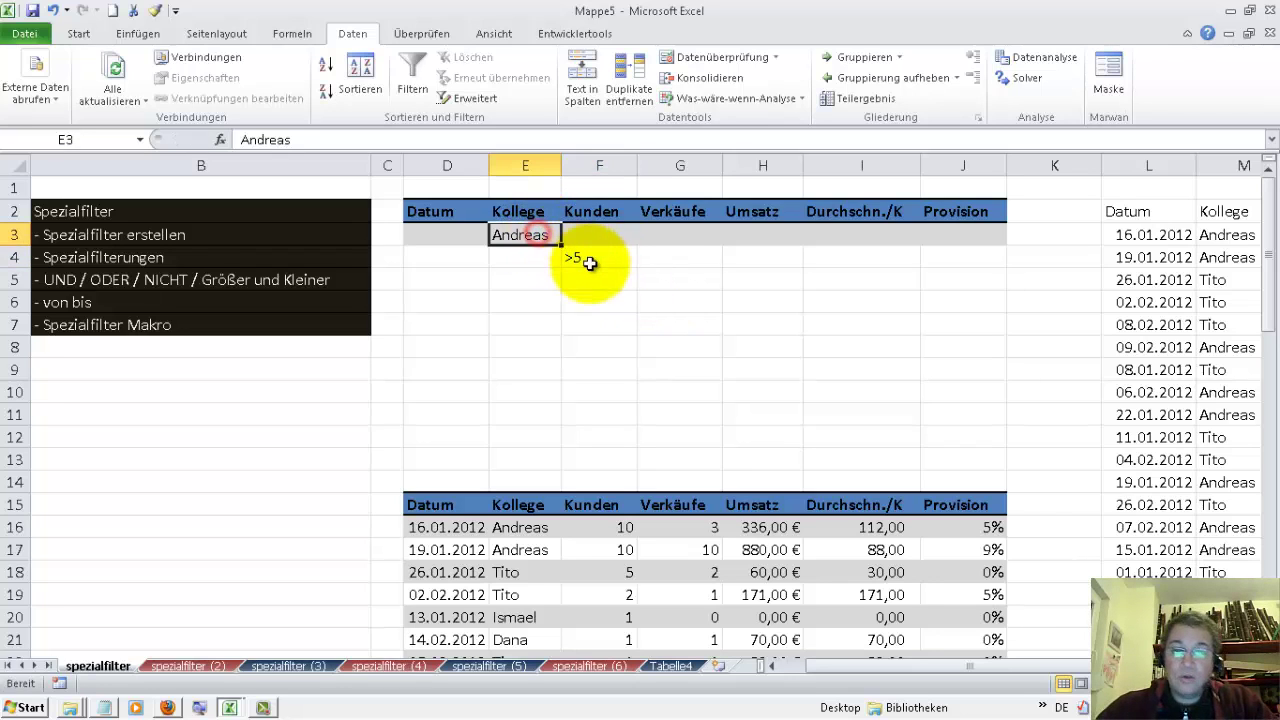
pyautogui.click(590, 259)
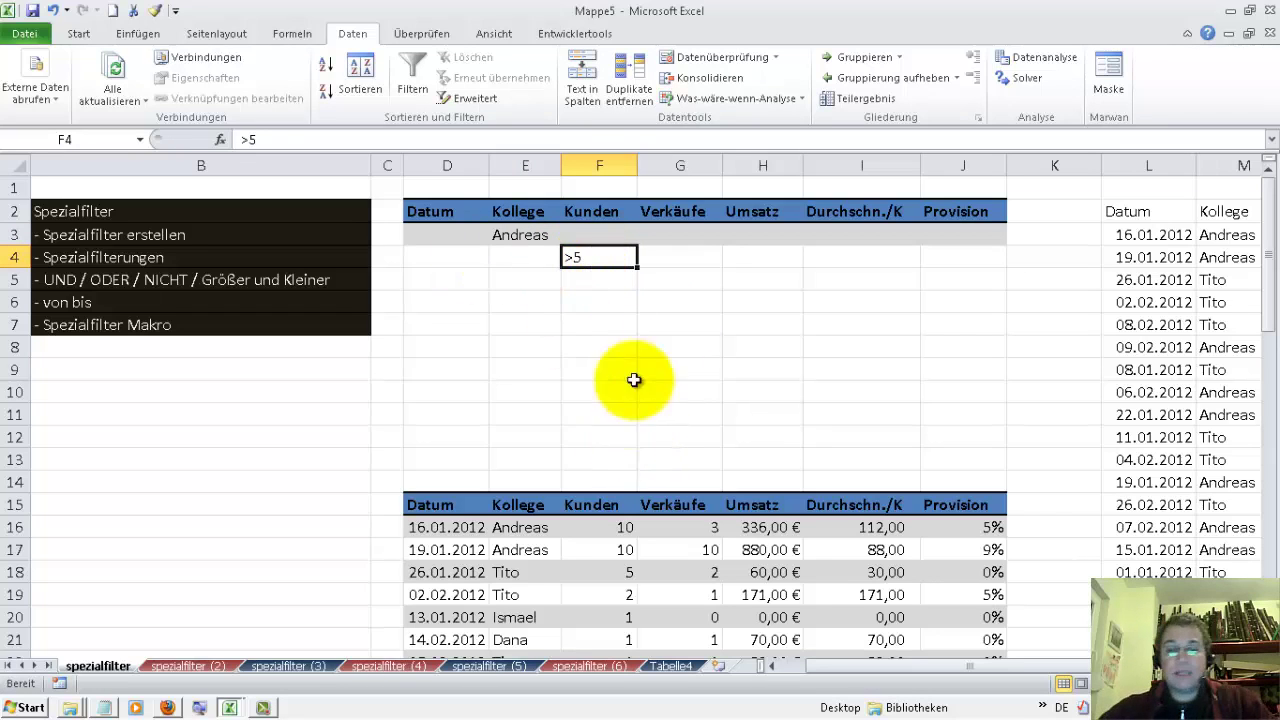
pyautogui.click(1149, 167)
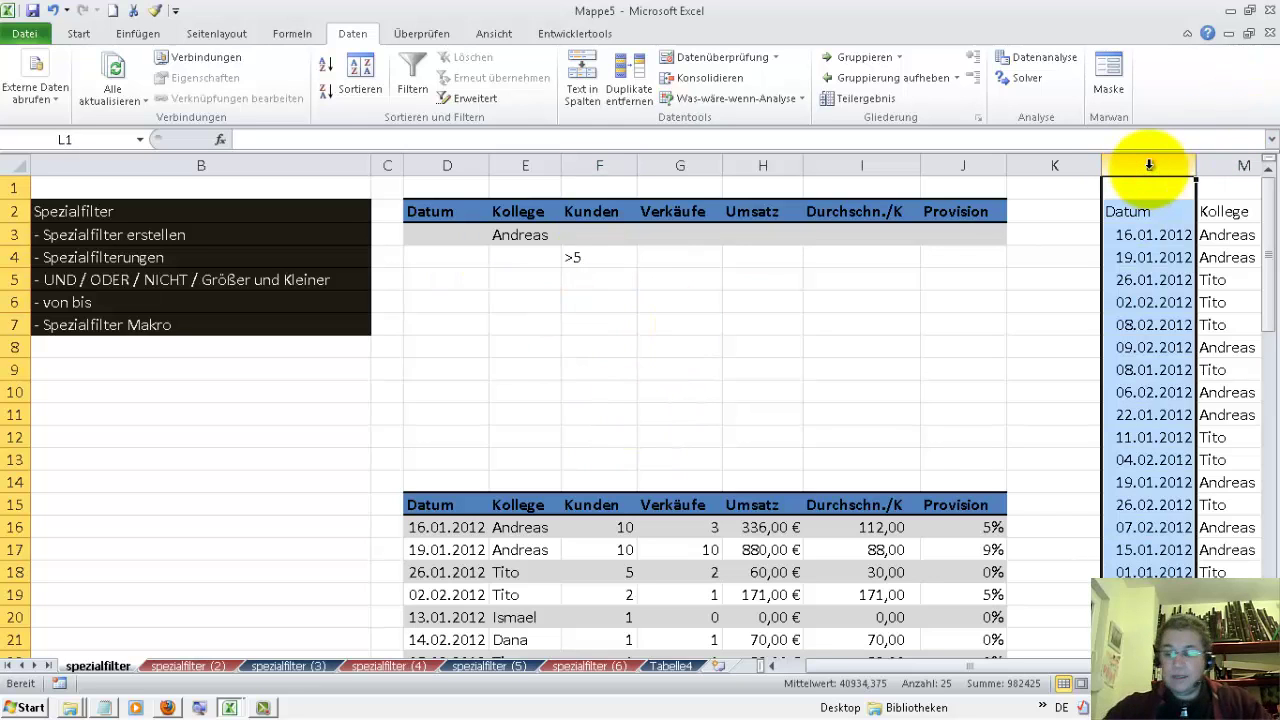
# Rerun Spezialfilter with criteria D2:J4, copying the matching rows to L2.
pyautogui.moveTo(1149, 165); pyautogui.dragTo(1149, 165)
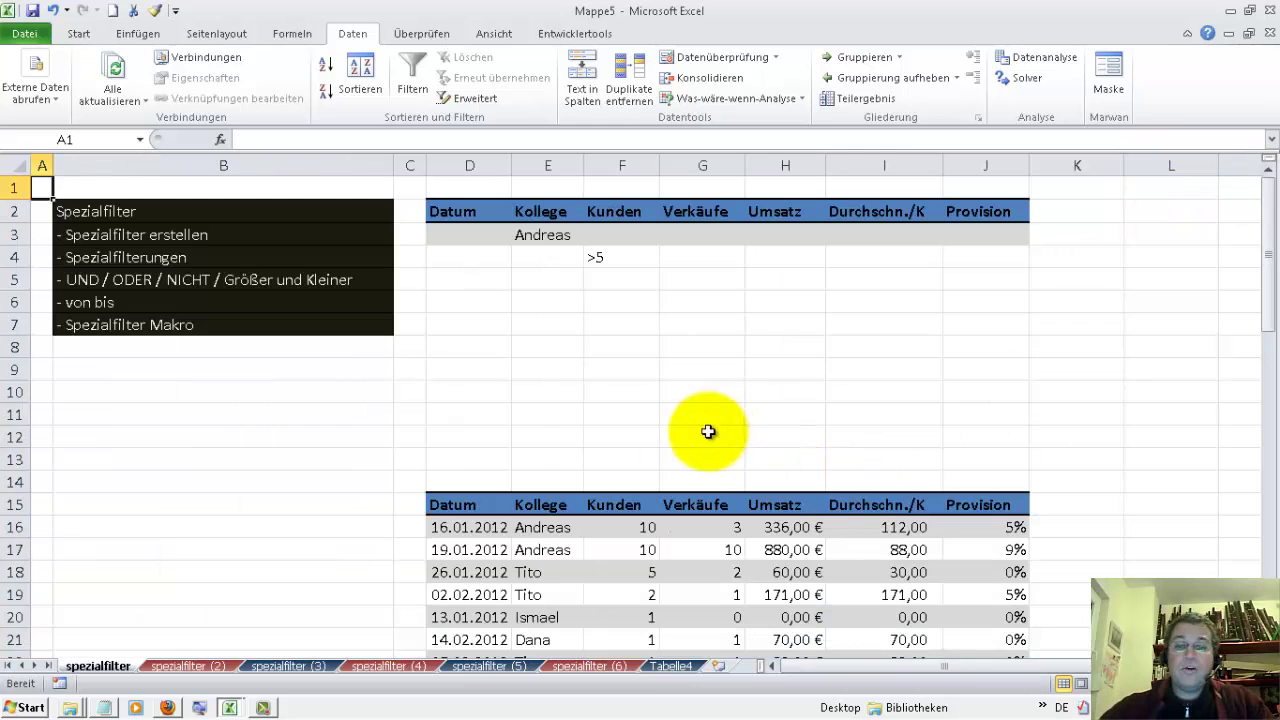
pyautogui.click(706, 432)
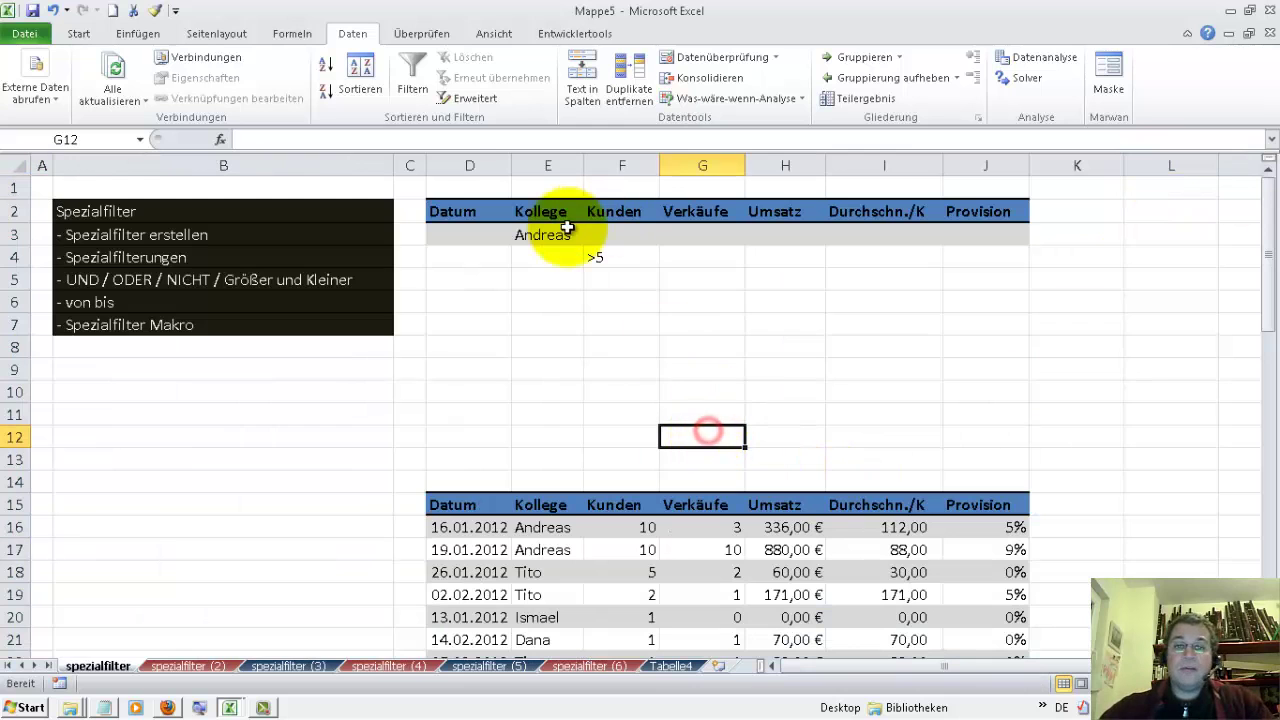
pyautogui.click(478, 98)
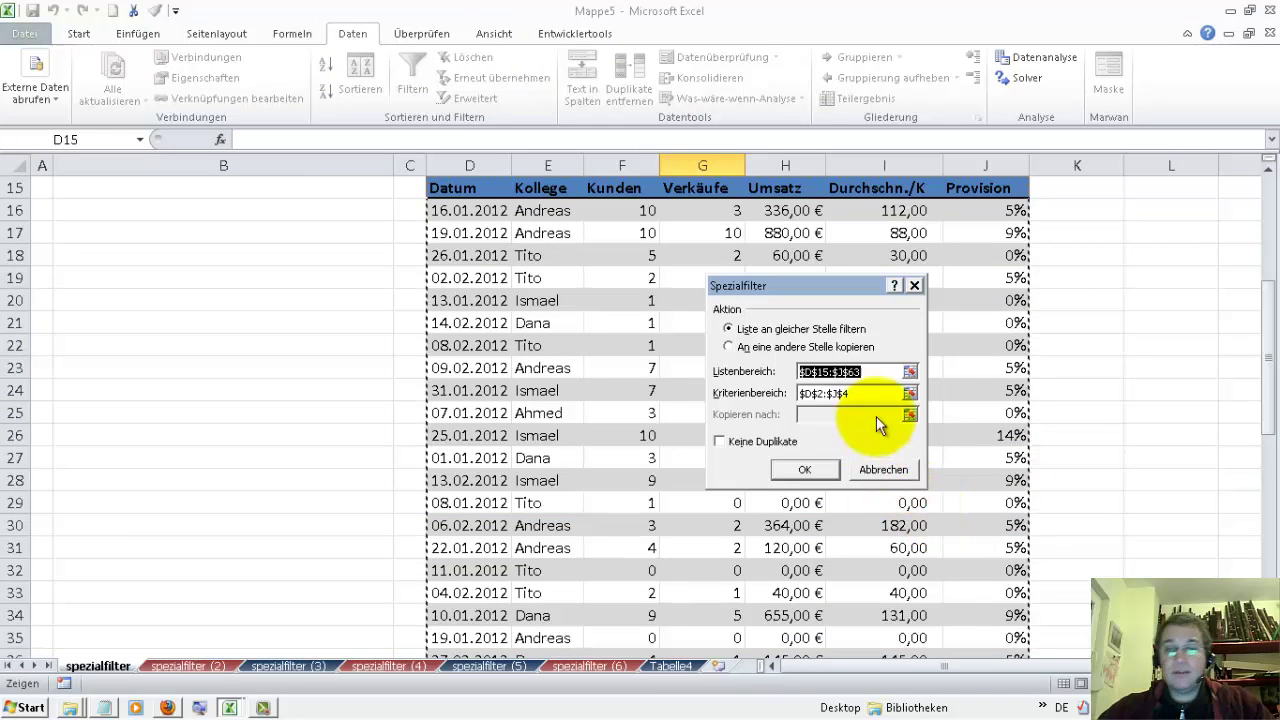
pyautogui.moveTo(1271, 400); pyautogui.dragTo(1272, 266)
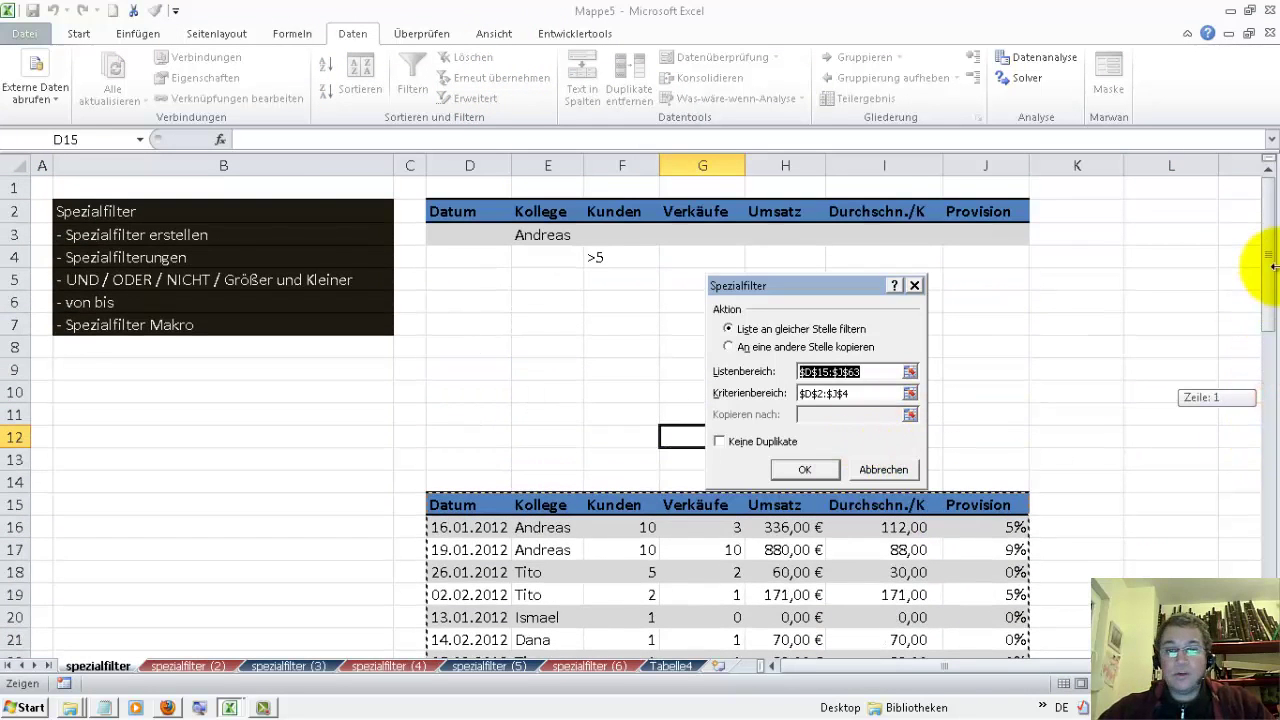
pyautogui.click(858, 393)
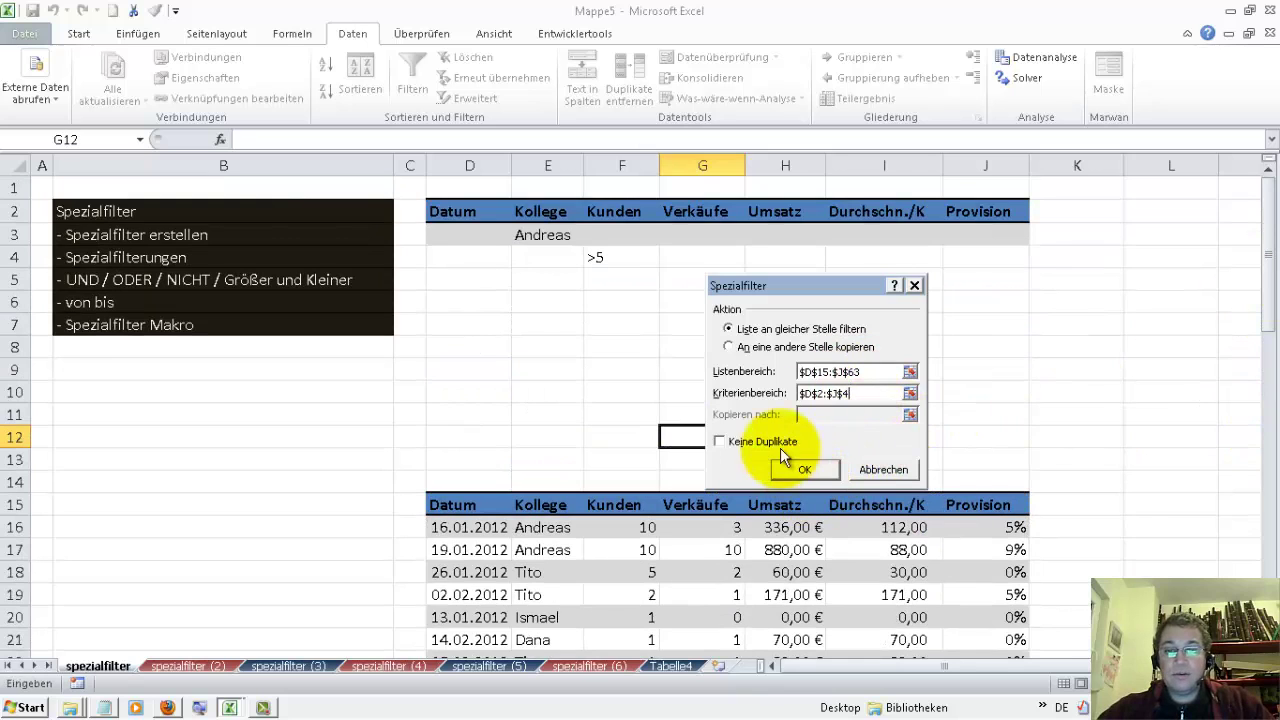
pyautogui.click(728, 346)
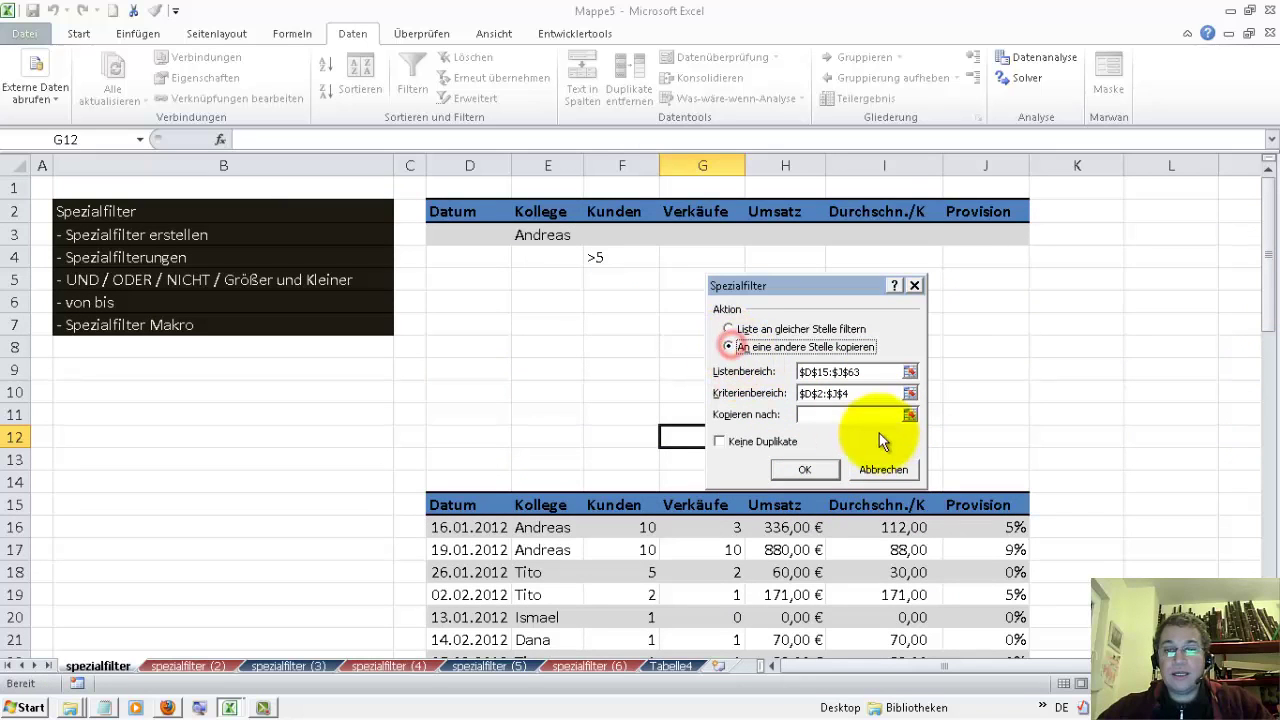
pyautogui.click(833, 413)
pyautogui.click(1154, 216)
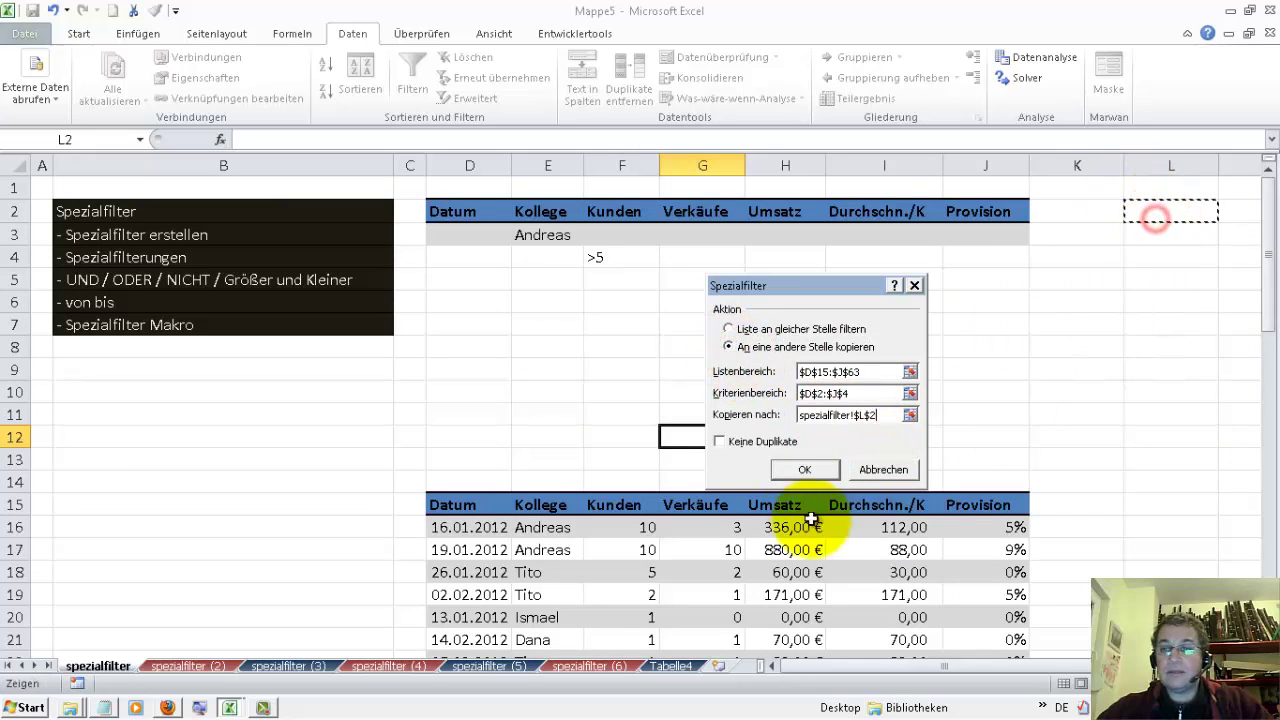
pyautogui.click(808, 468)
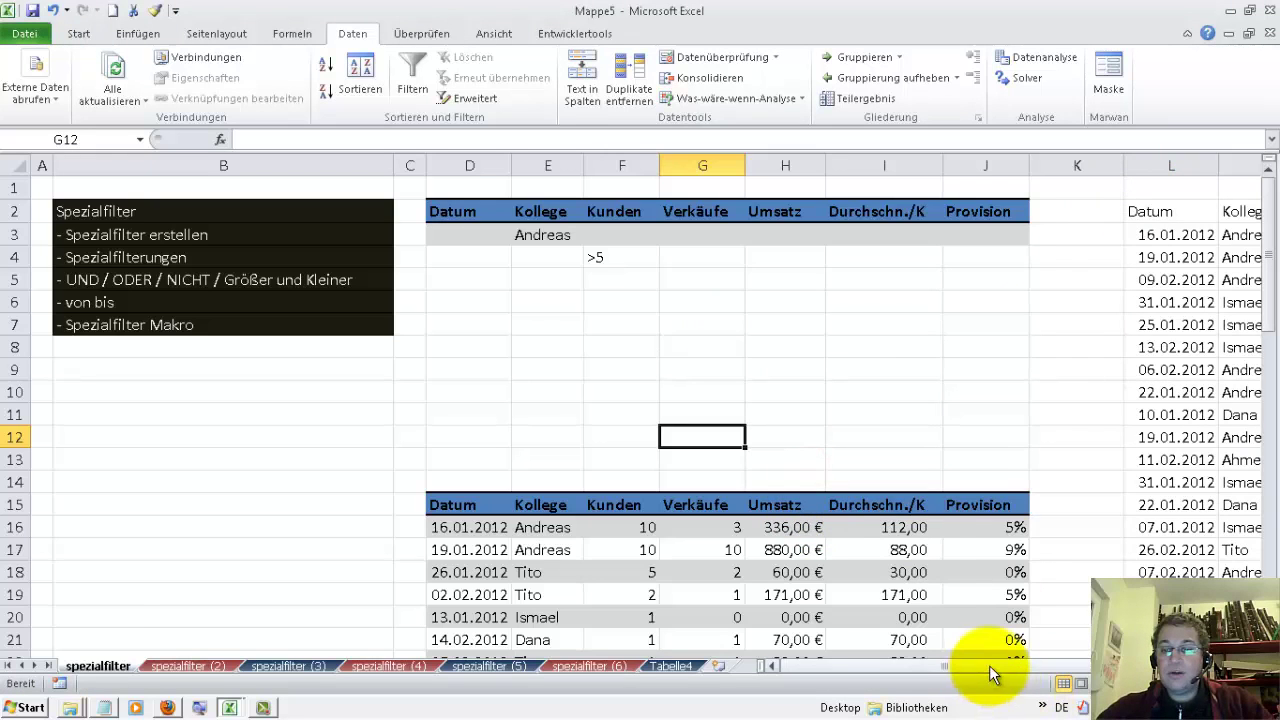
pyautogui.hscroll(4, 989, 665)
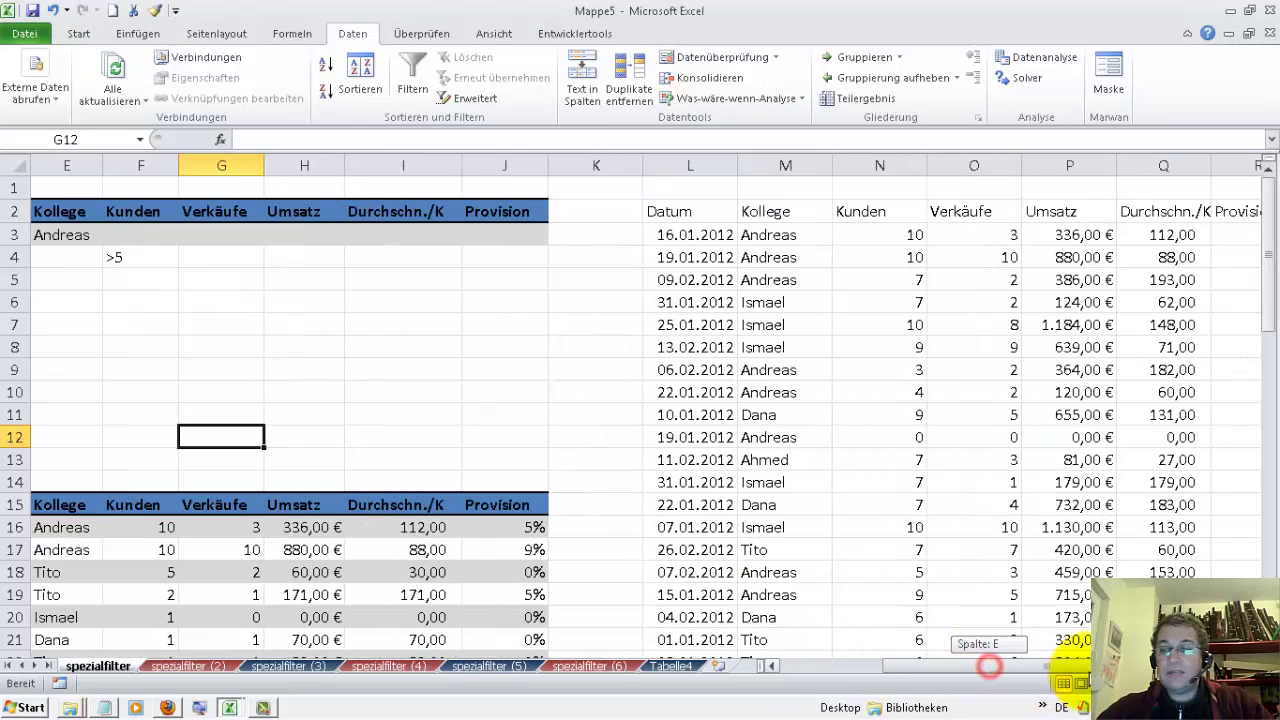
pyautogui.click(789, 350)
pyautogui.click(792, 460)
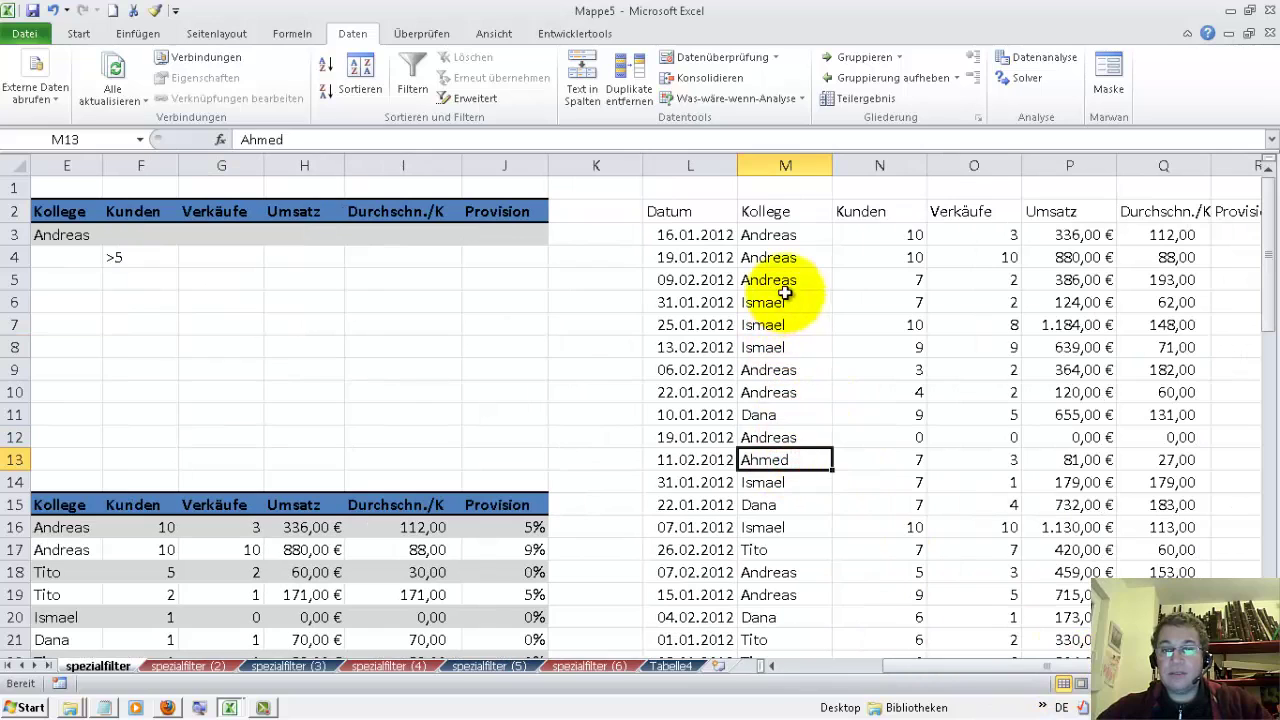
pyautogui.click(785, 235)
pyautogui.click(779, 257)
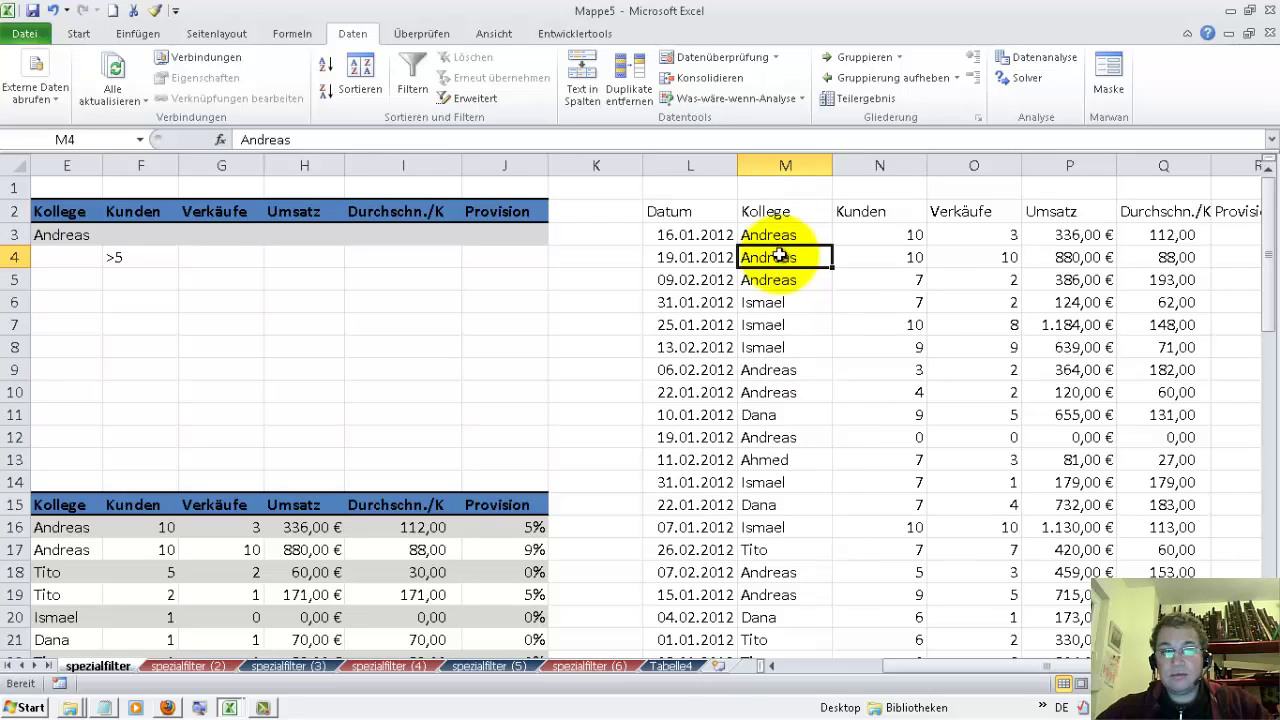
pyautogui.click(766, 572)
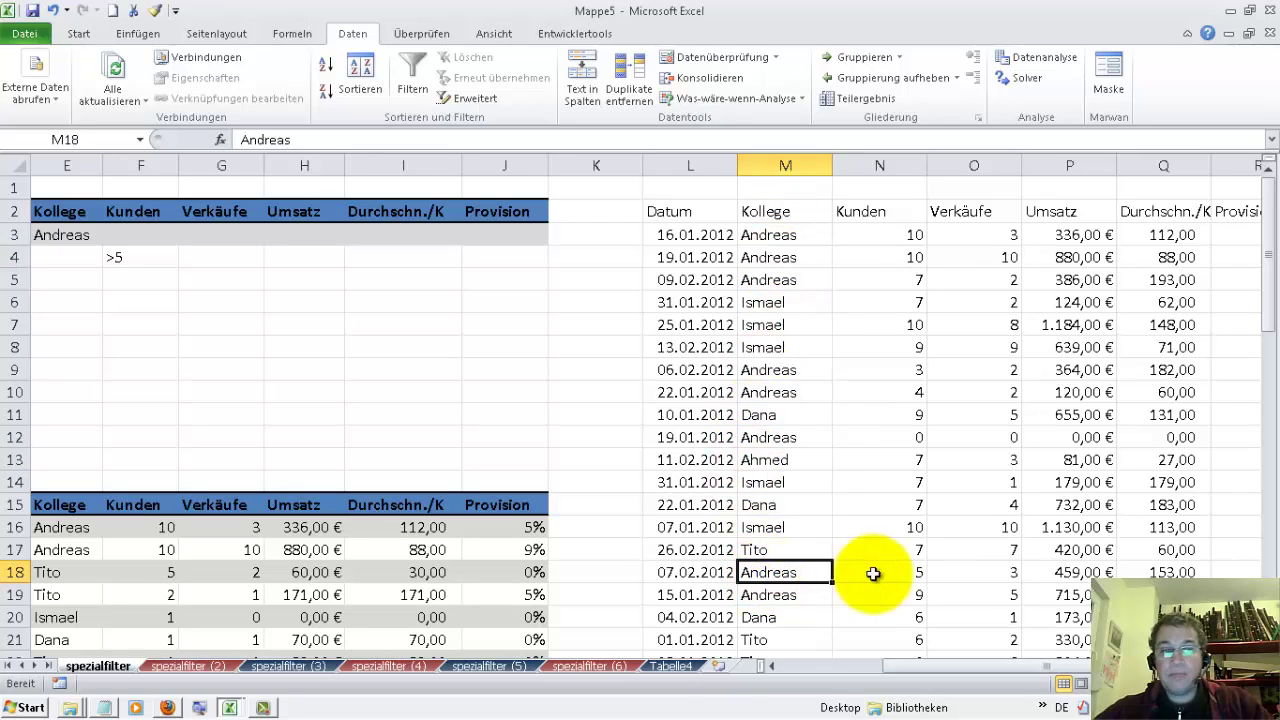
pyautogui.click(128, 257)
pyautogui.click(87, 238)
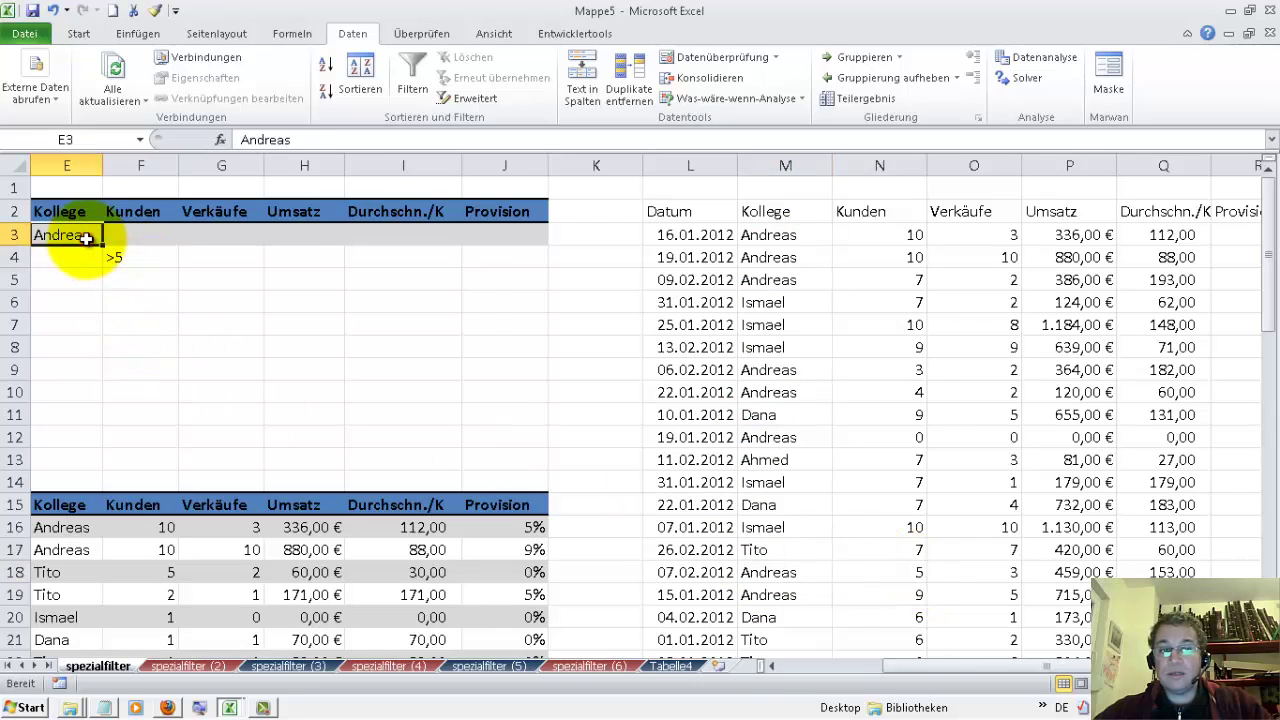
pyautogui.click(138, 260)
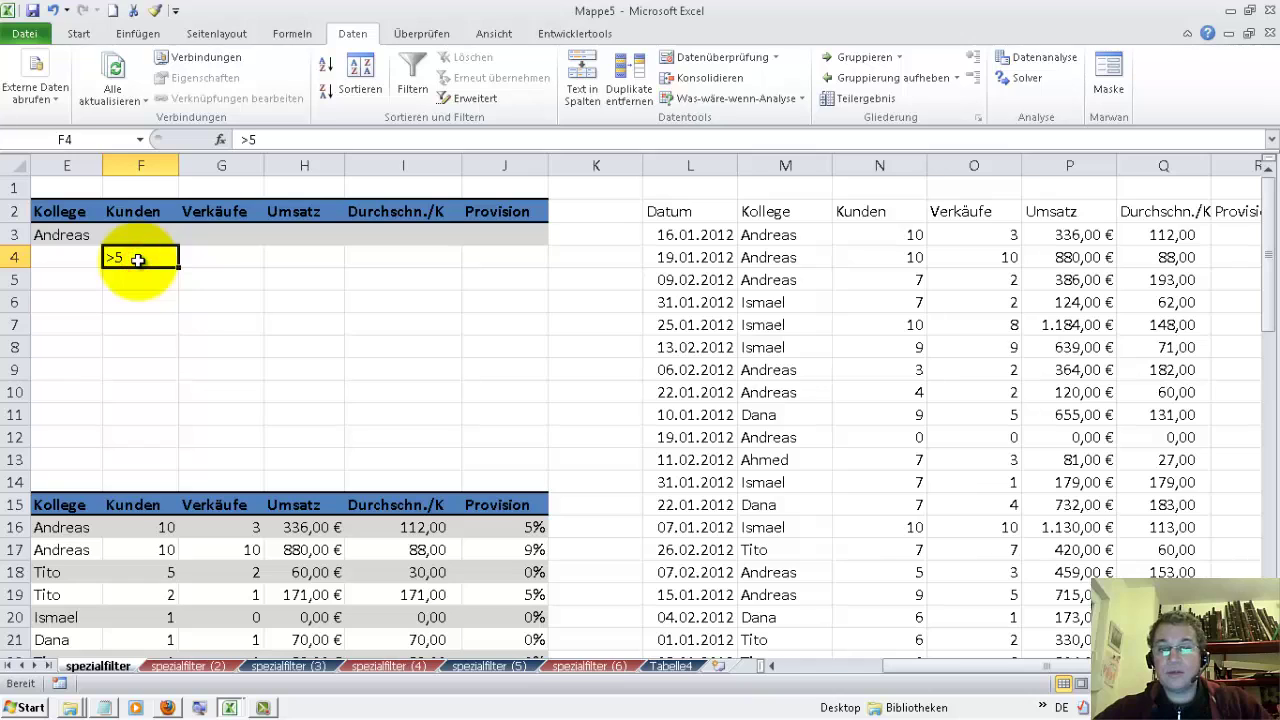
pyautogui.click(768, 572)
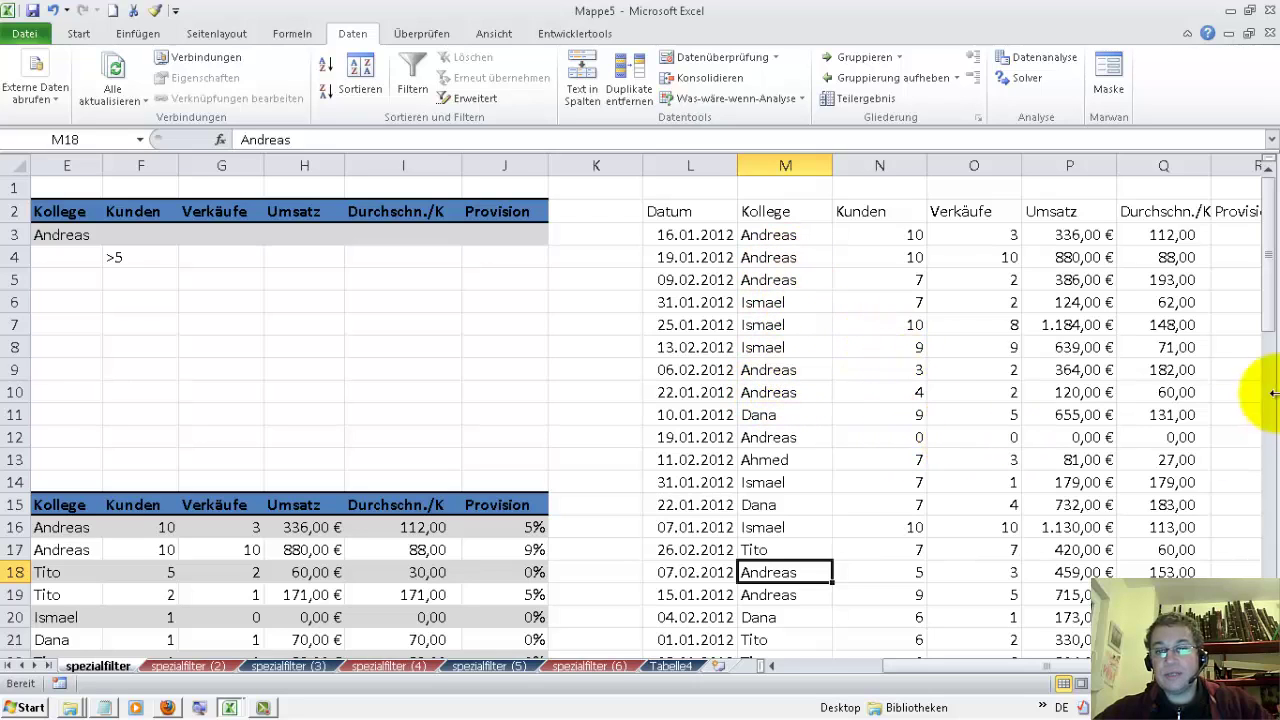
pyautogui.click(744, 330)
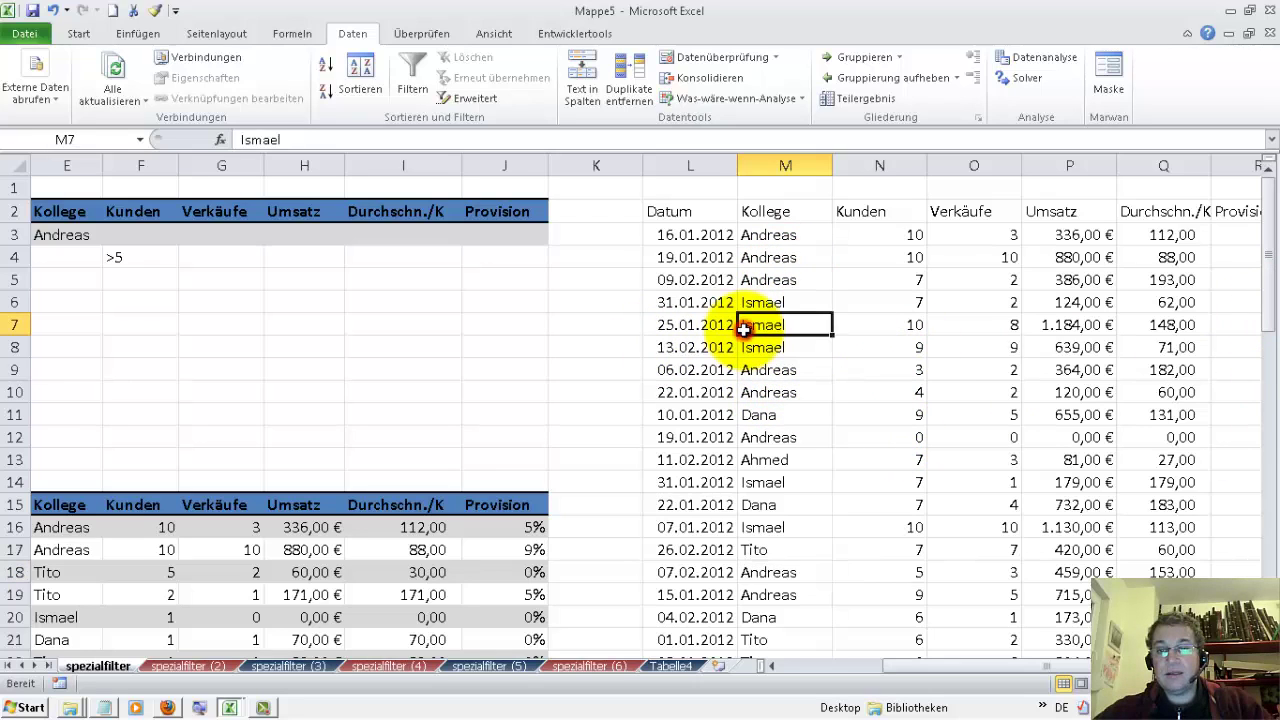
pyautogui.click(884, 326)
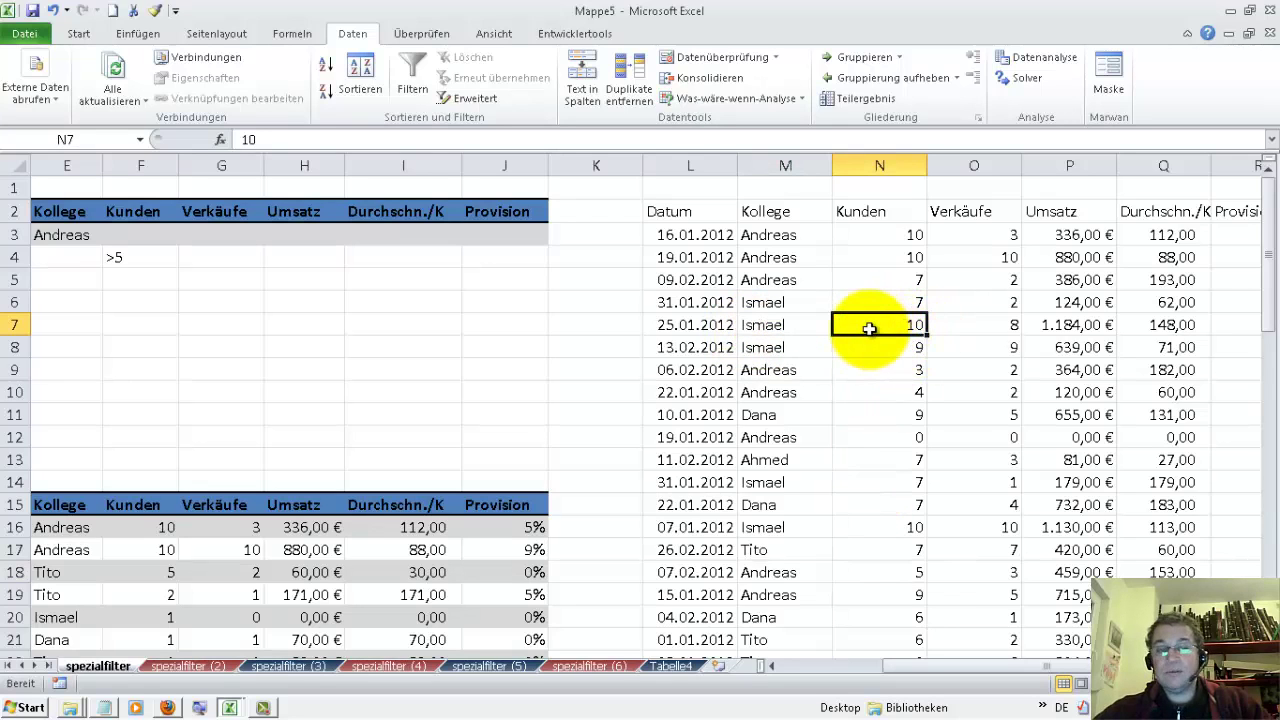
pyautogui.click(778, 370)
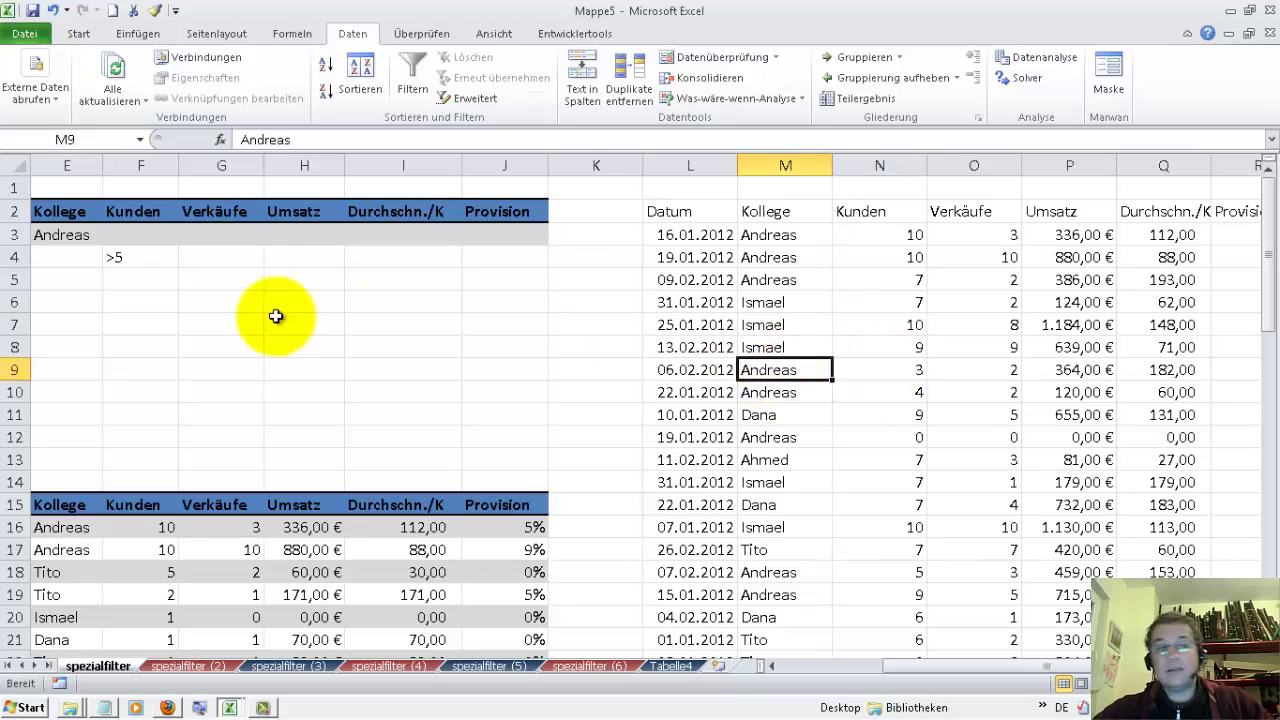
pyautogui.click(60, 234)
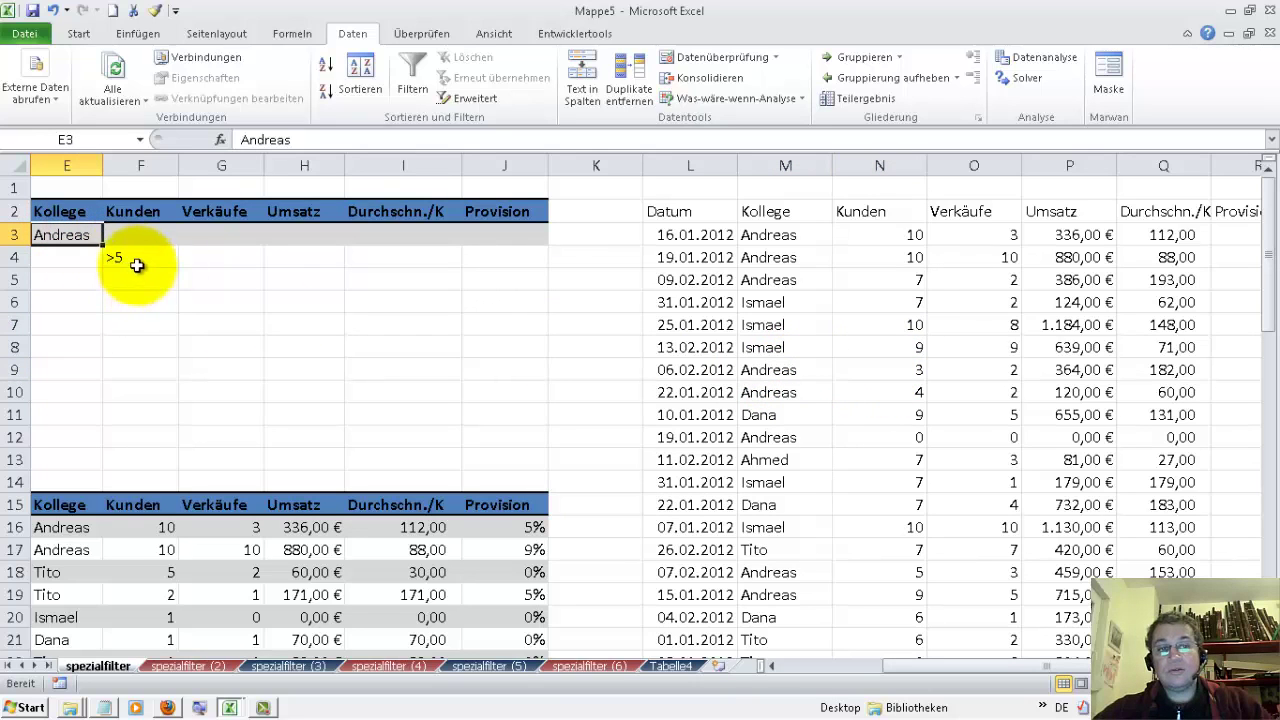
pyautogui.click(782, 369)
pyautogui.click(880, 369)
pyautogui.click(816, 392)
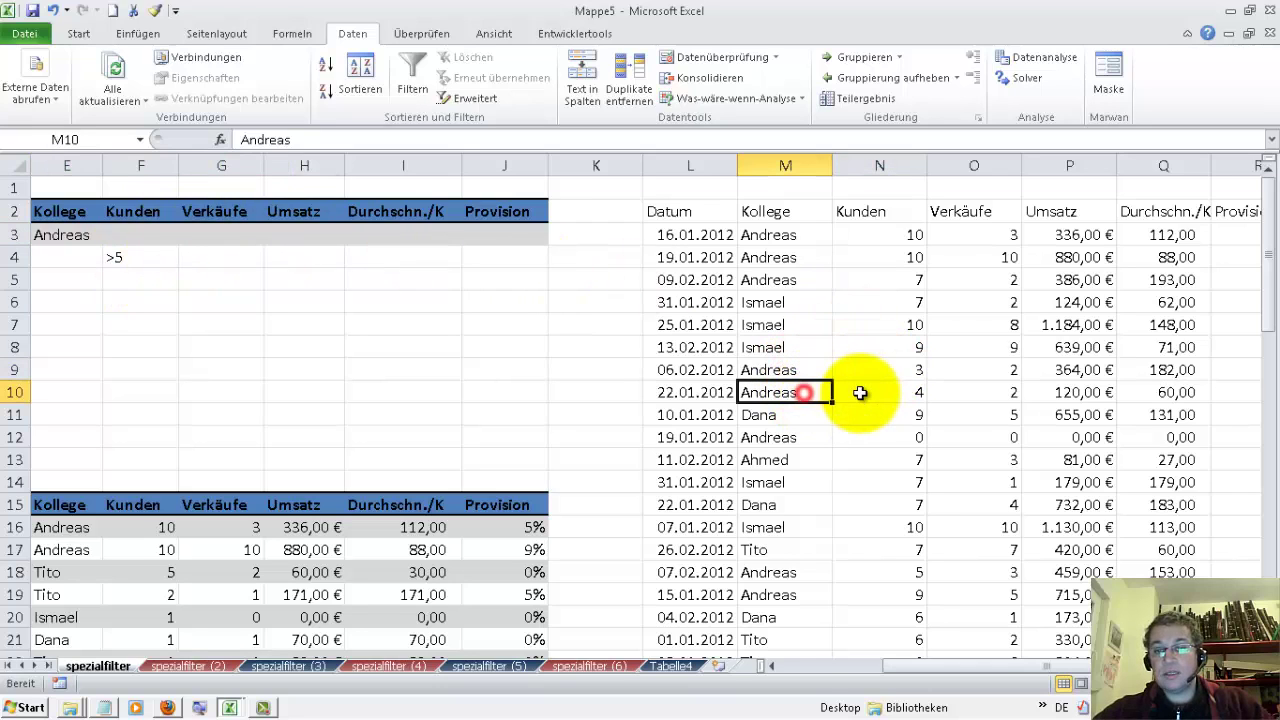
pyautogui.click(857, 392)
pyautogui.click(790, 414)
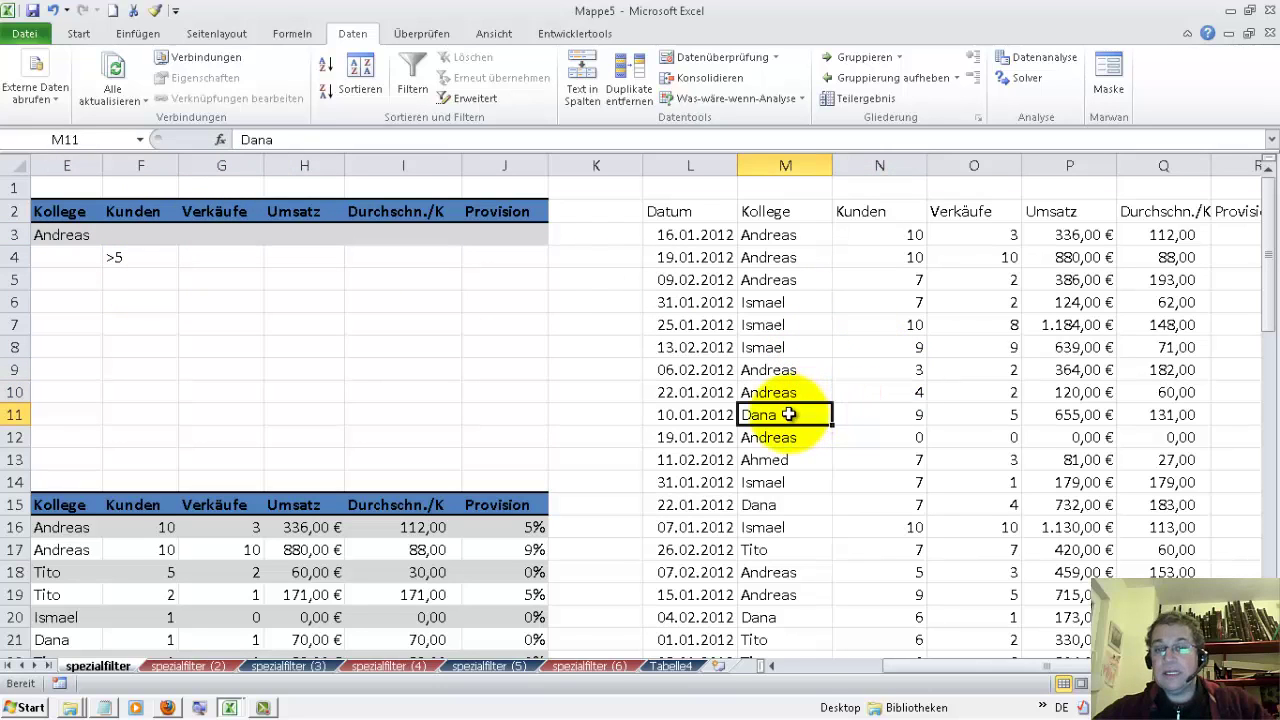
pyautogui.click(880, 412)
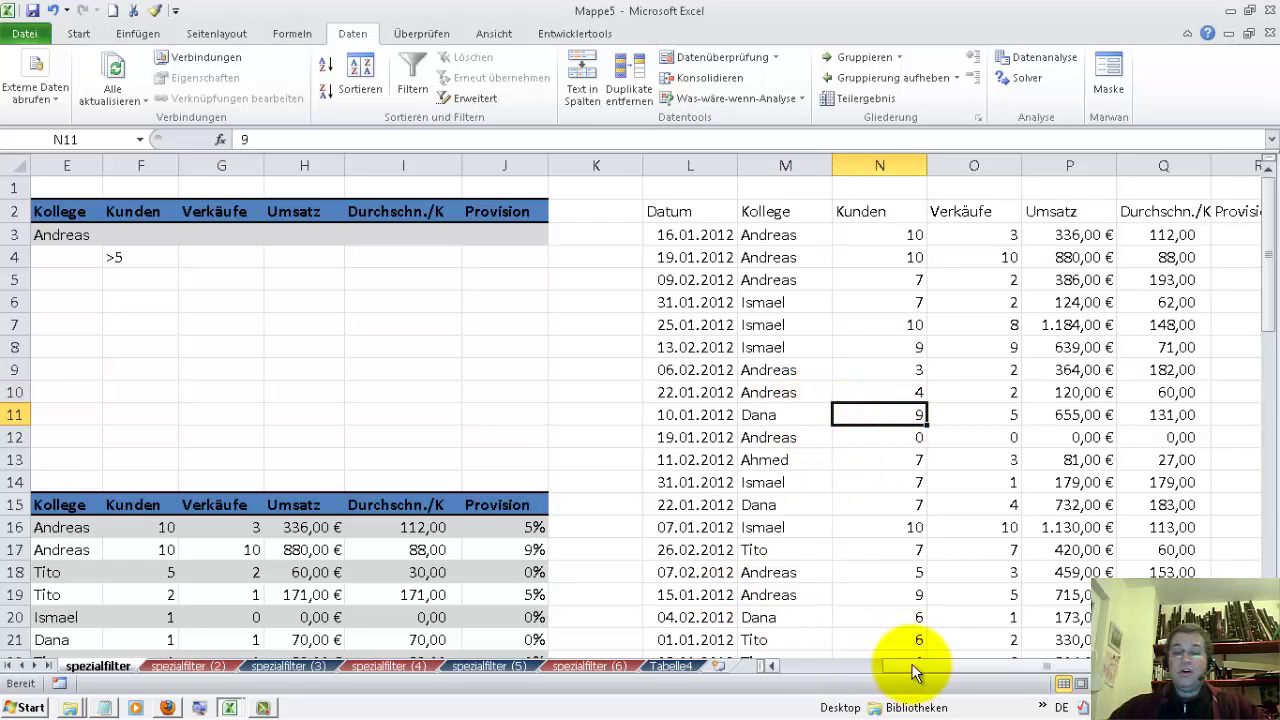
pyautogui.moveTo(911, 663); pyautogui.dragTo(819, 663)
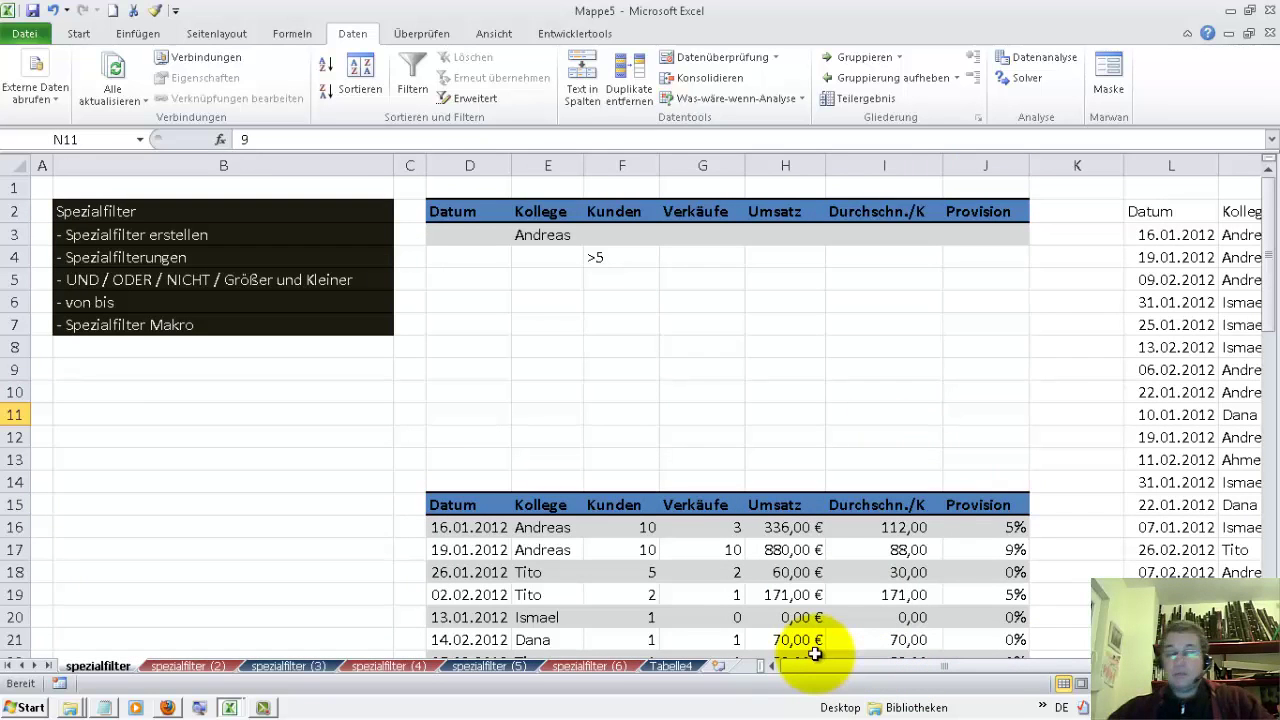
pyautogui.click(1146, 163)
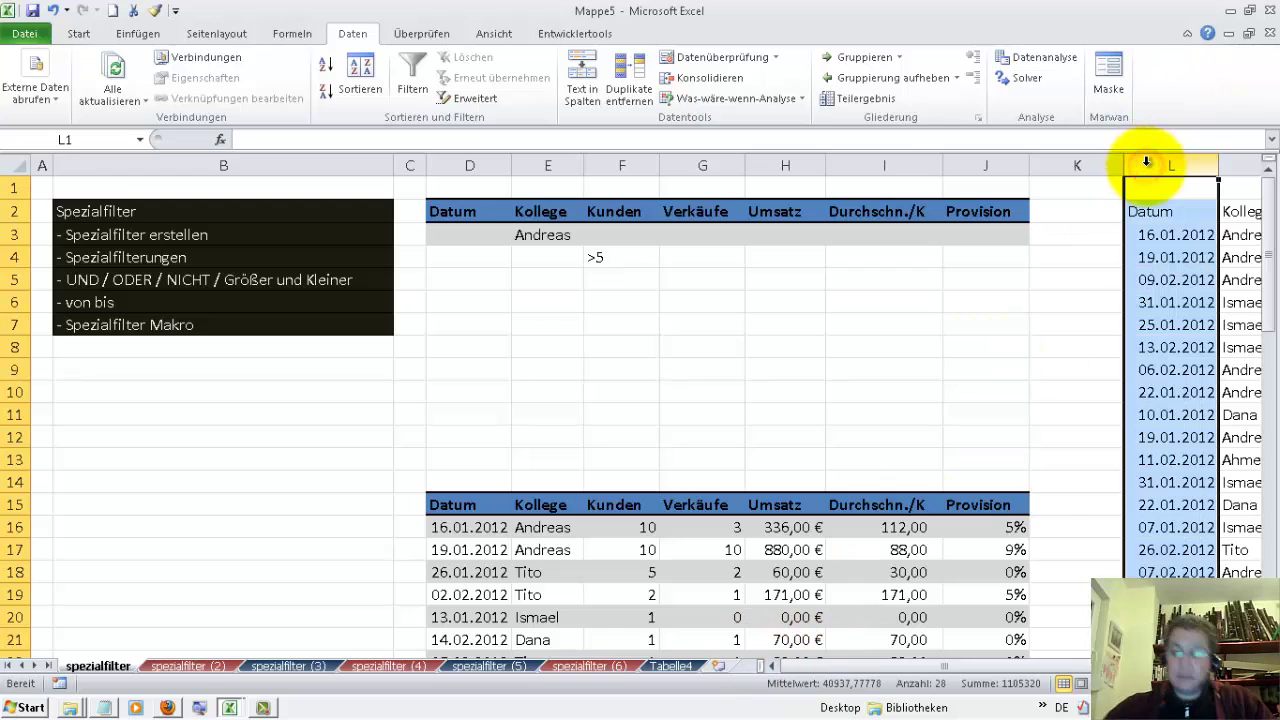
# Delete the old results from column L through the last column.
pyautogui.hotkey('ctrl', 'shift', 'Right')
pyautogui.hotkey('ctrl', 'BackSpace')
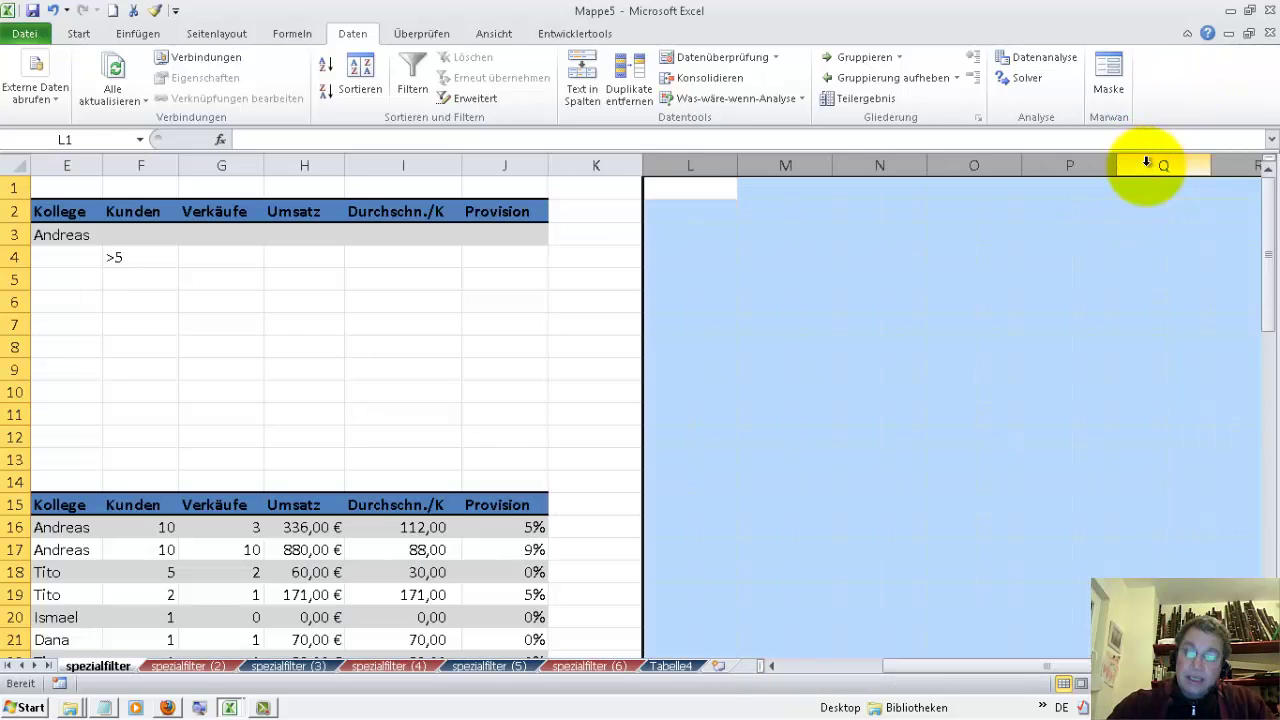
pyautogui.moveTo(971, 666); pyautogui.dragTo(870, 664)
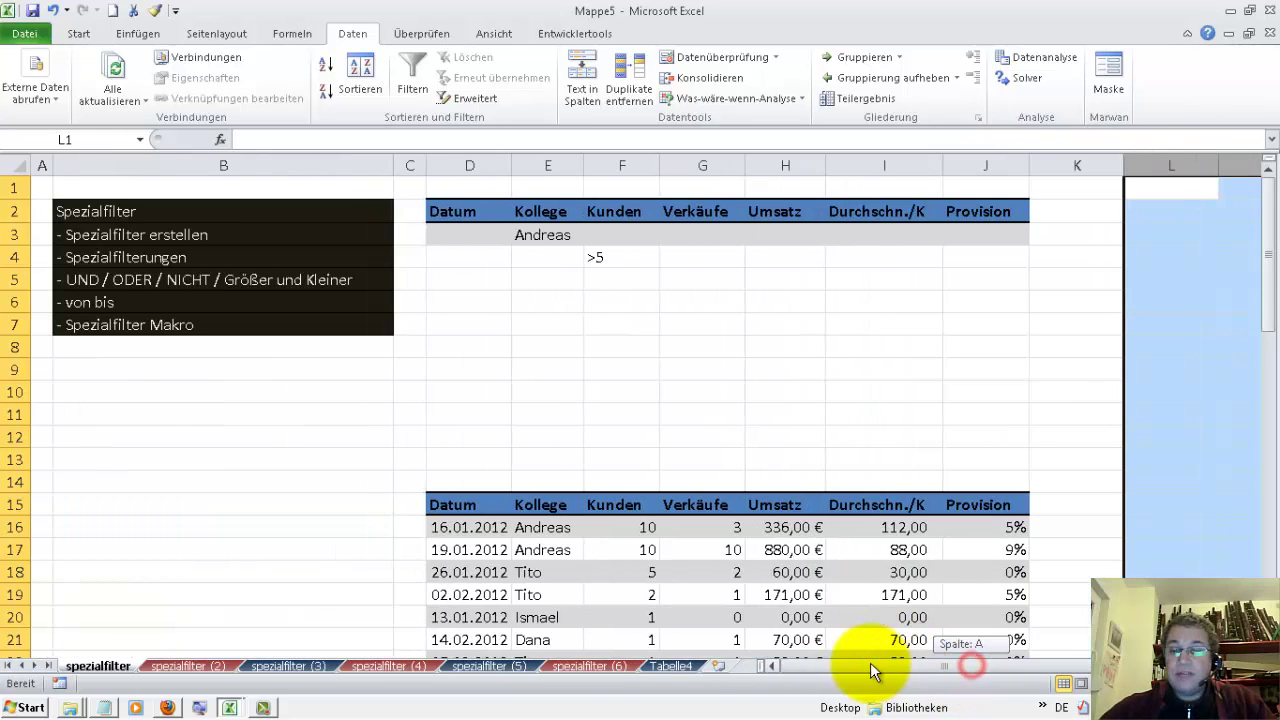
# Move the >5 Kunden criterion from F4 up to F3 beside Andreas.
pyautogui.click(543, 234)
pyautogui.click(595, 258)
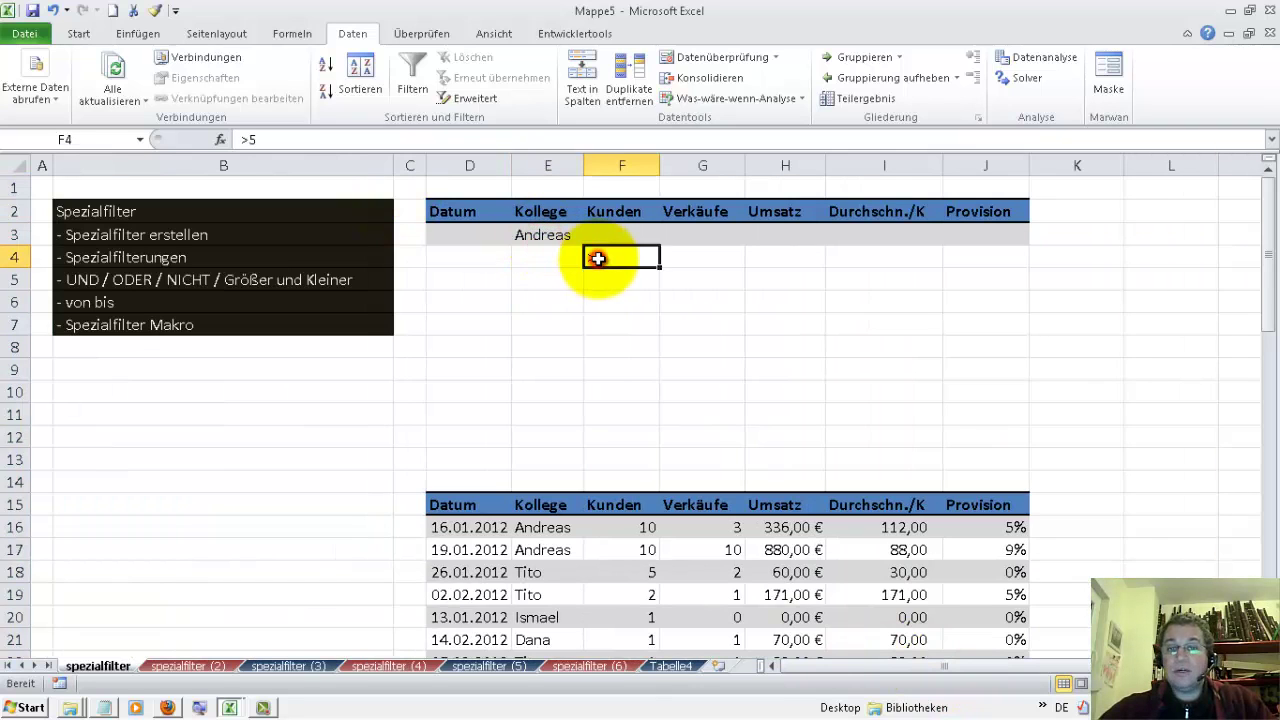
pyautogui.write('>5')
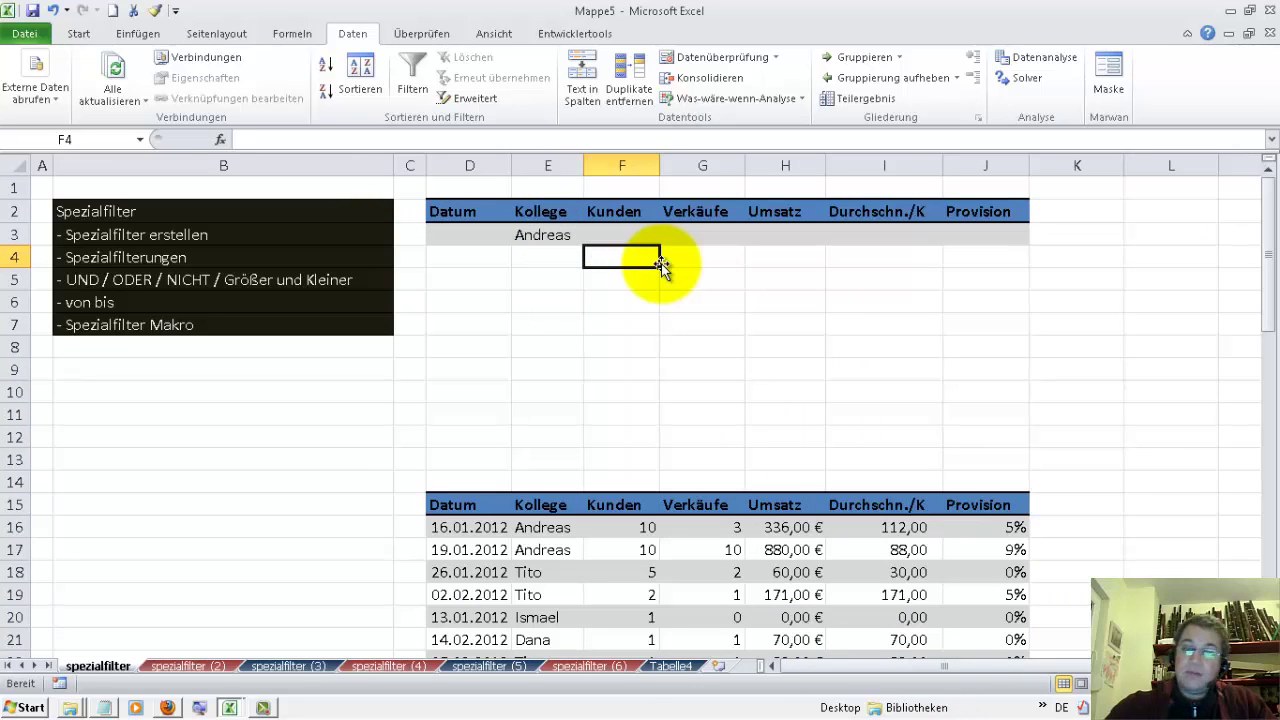
pyautogui.click(595, 234)
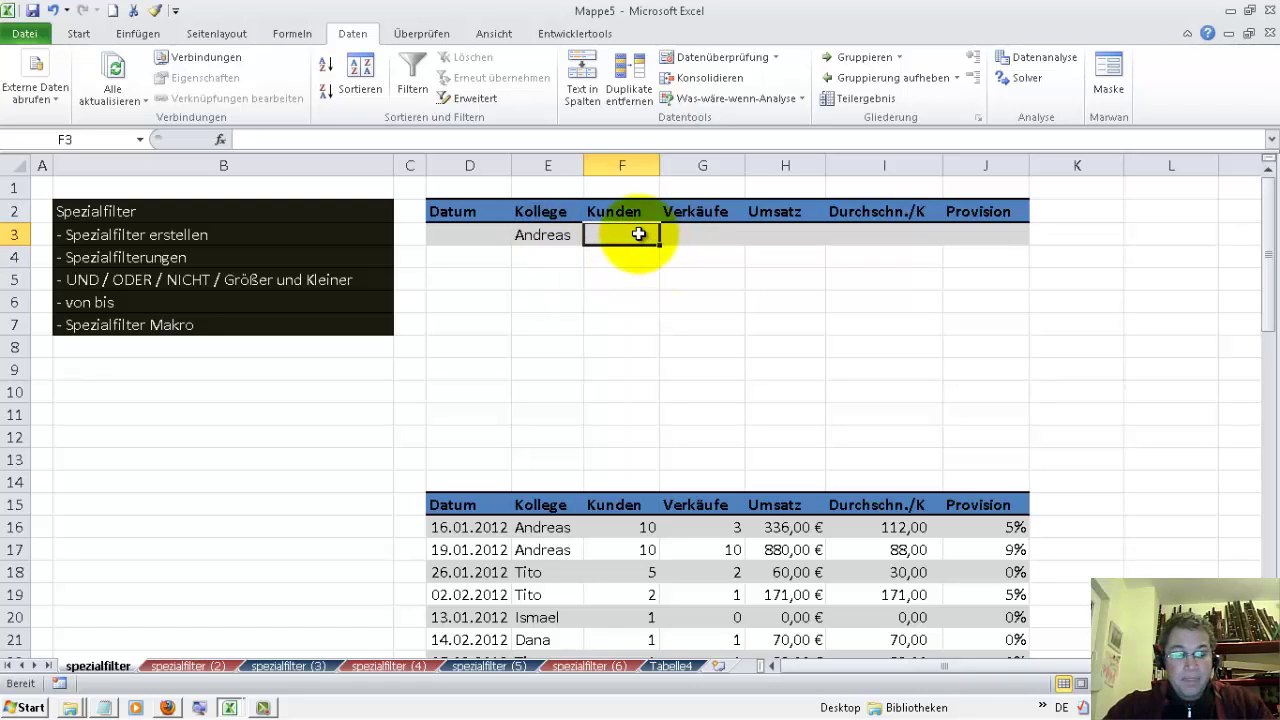
pyautogui.write('>5')
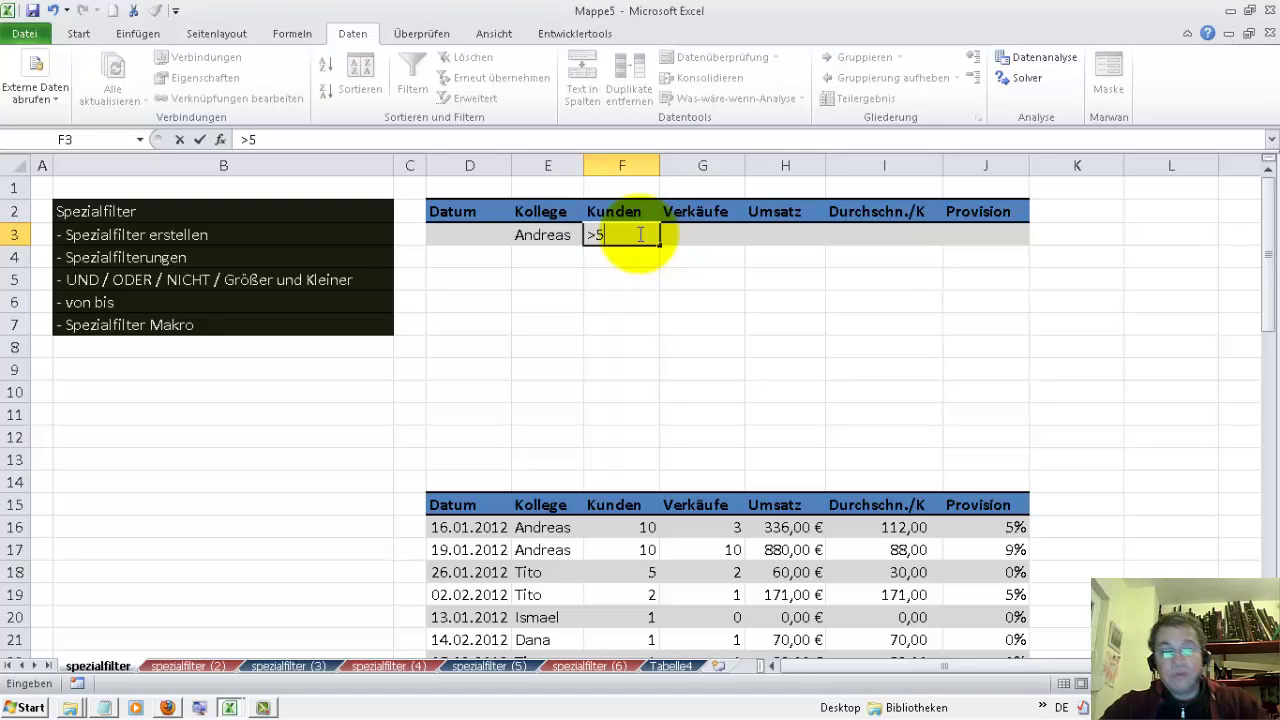
pyautogui.press('Return')
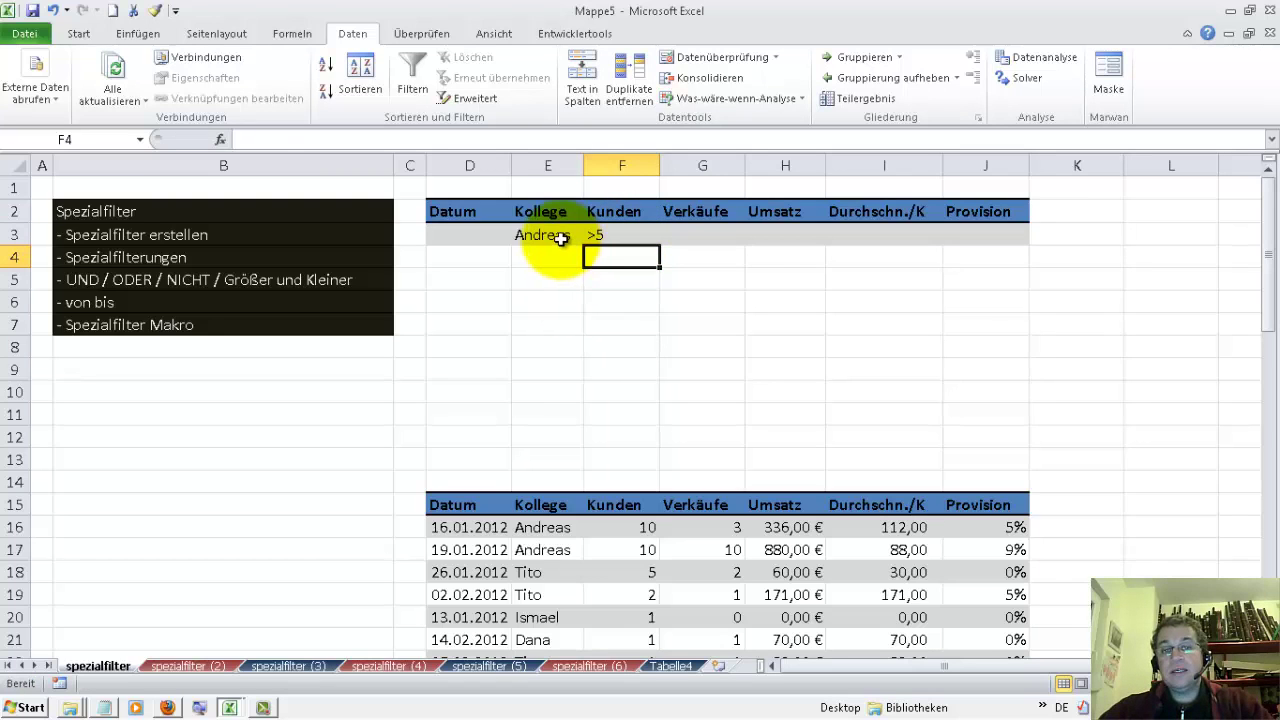
# Remove the Tito entry so cell E4 and row 4 stay empty.
pyautogui.click(561, 238)
pyautogui.click(559, 258)
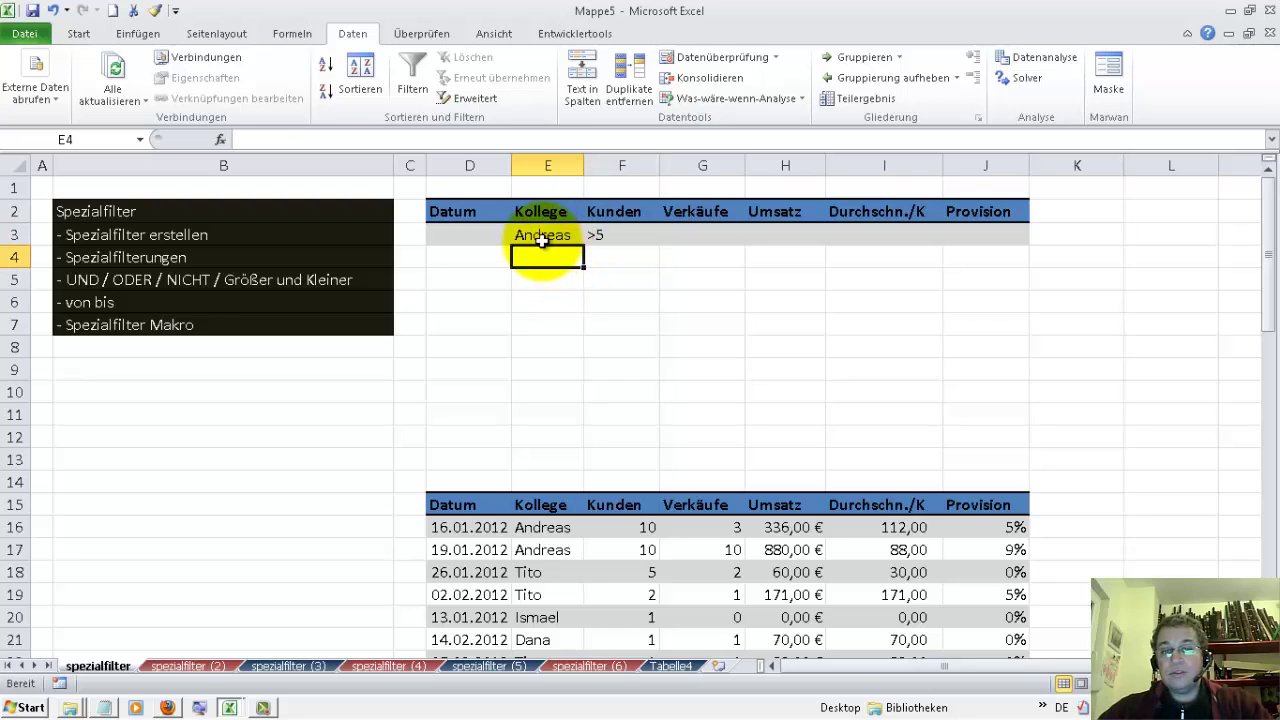
pyautogui.click(545, 236)
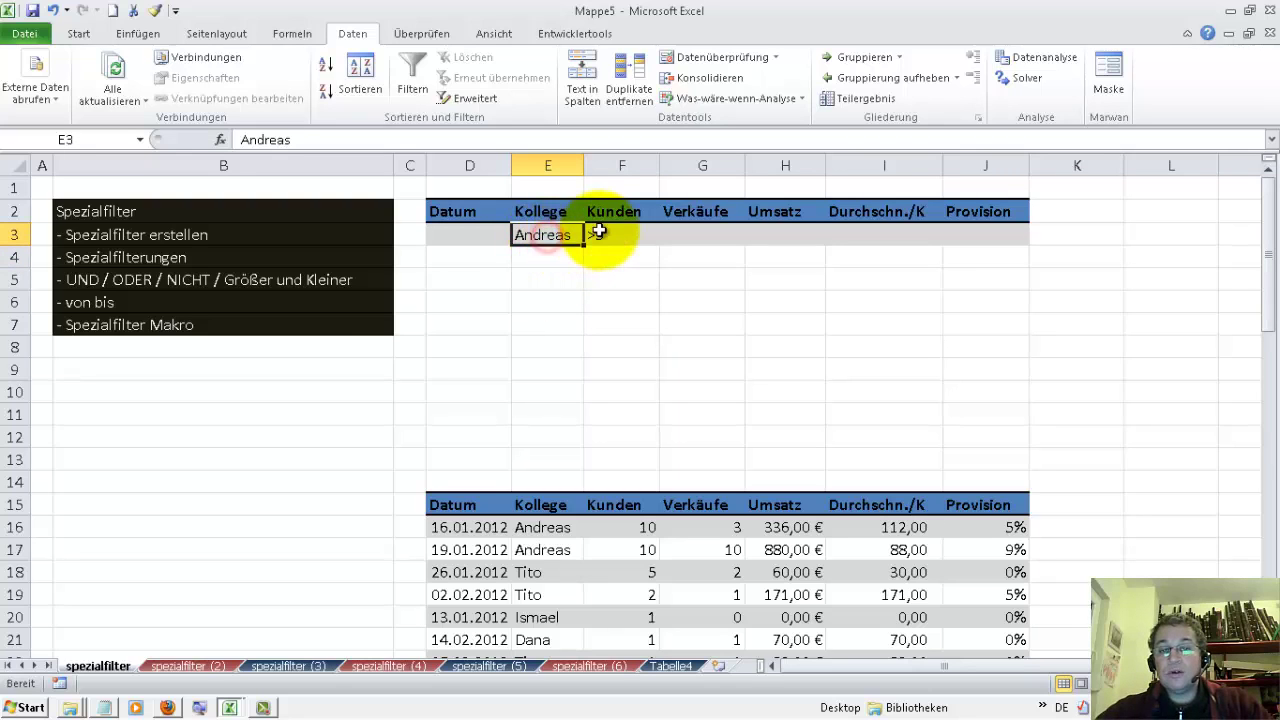
pyautogui.click(605, 234)
pyautogui.click(565, 235)
pyautogui.click(600, 234)
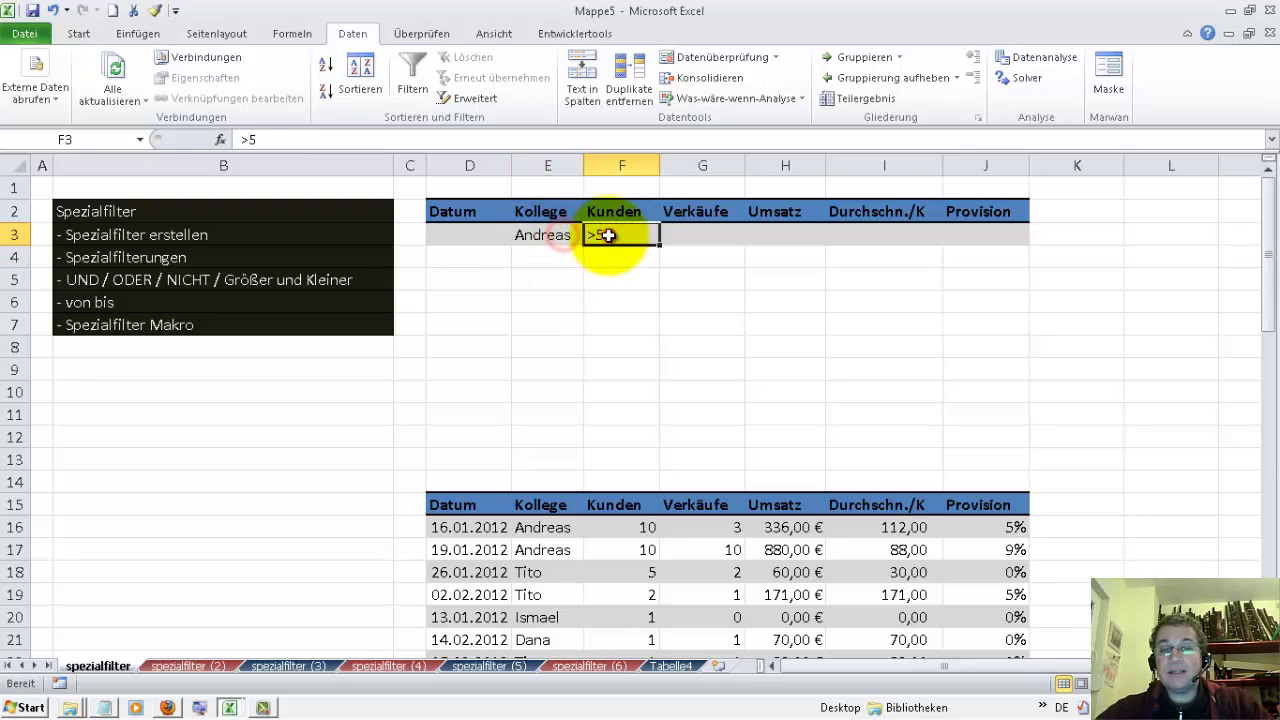
pyautogui.click(552, 236)
pyautogui.click(558, 259)
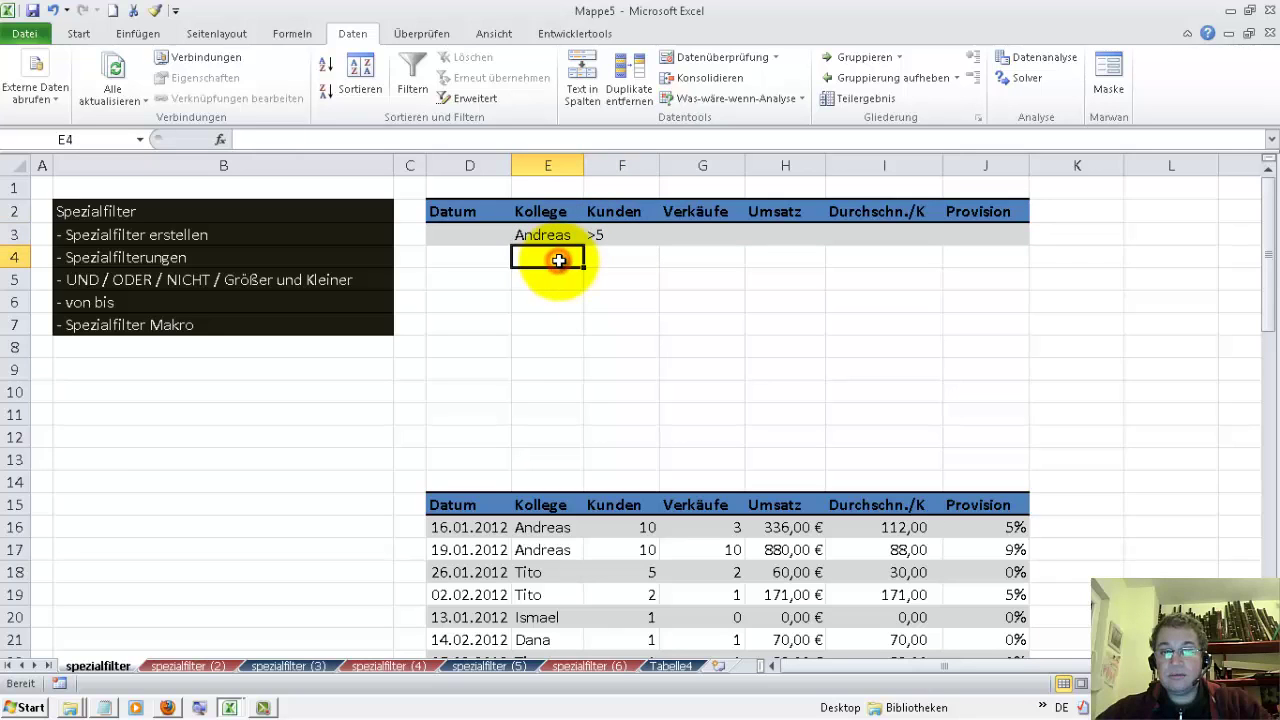
pyautogui.write('T')
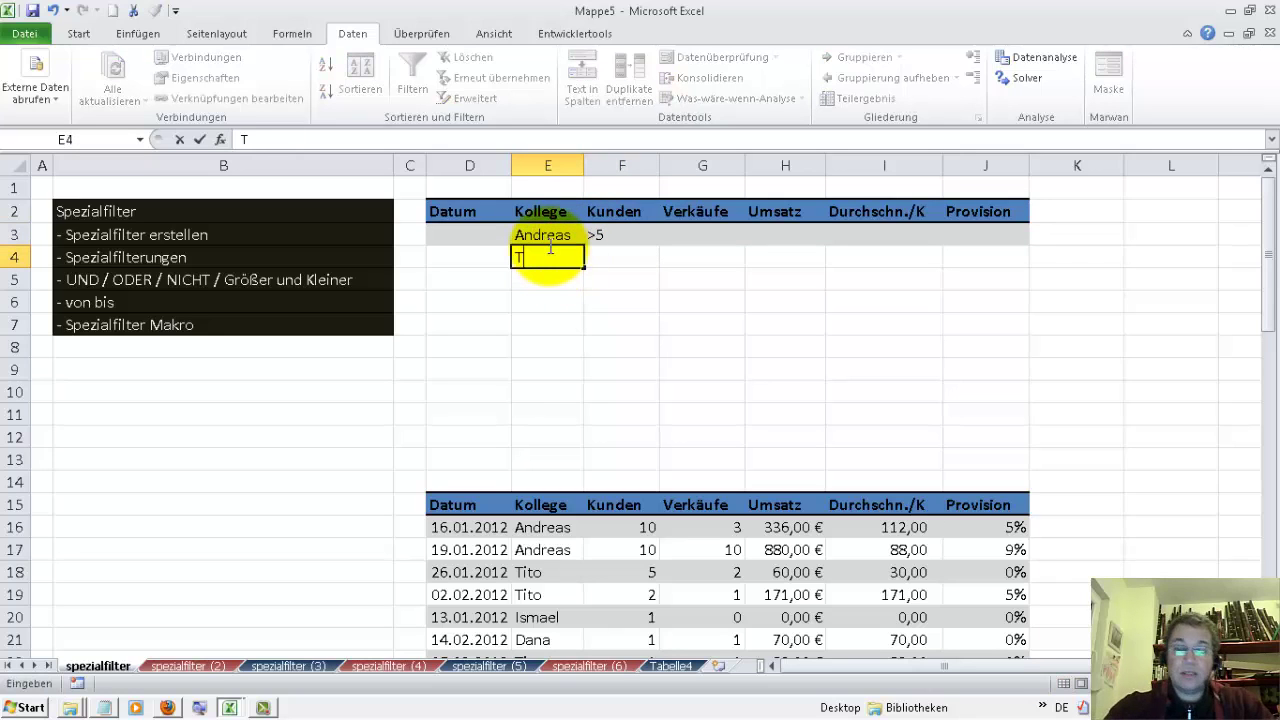
pyautogui.write('ito')
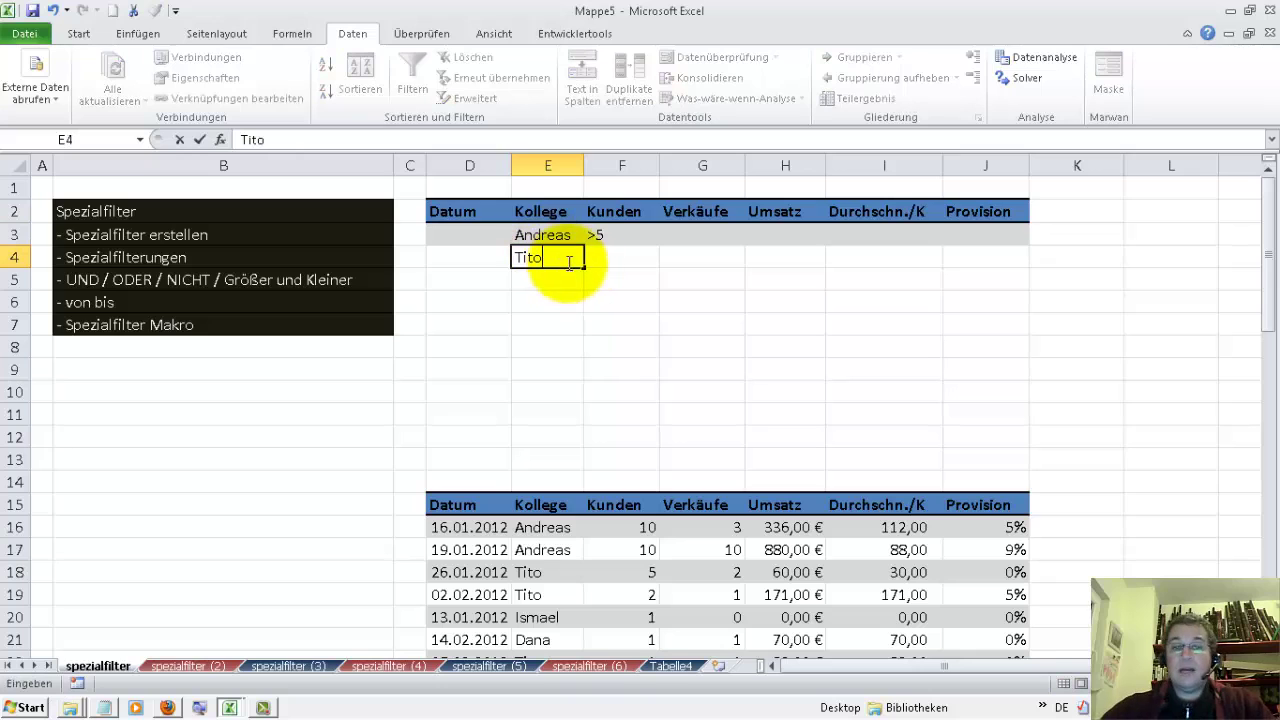
pyautogui.doubleClick(556, 257)
pyautogui.press('BackSpace')
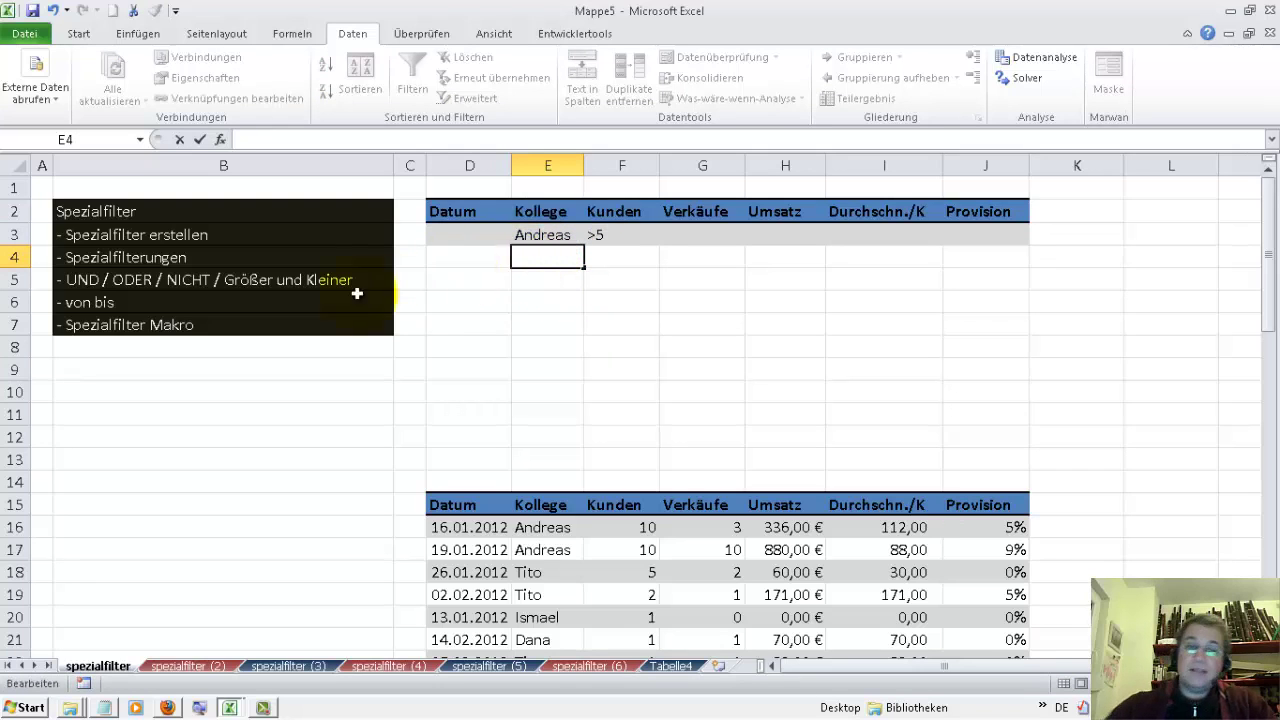
pyautogui.click(545, 238)
pyautogui.click(620, 238)
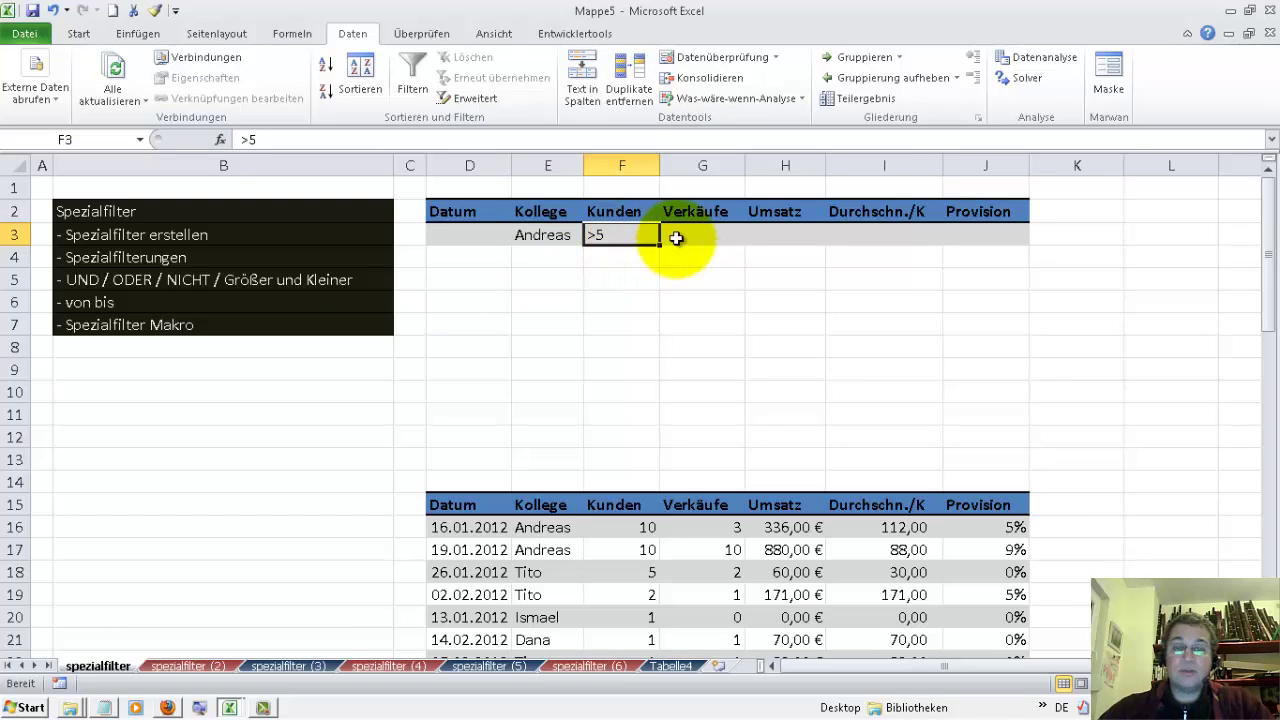
# Open Spezialfilter and set the list range to the whole sales table, Tabelle5[#Alle].
pyautogui.click(628, 345)
pyautogui.click(476, 100)
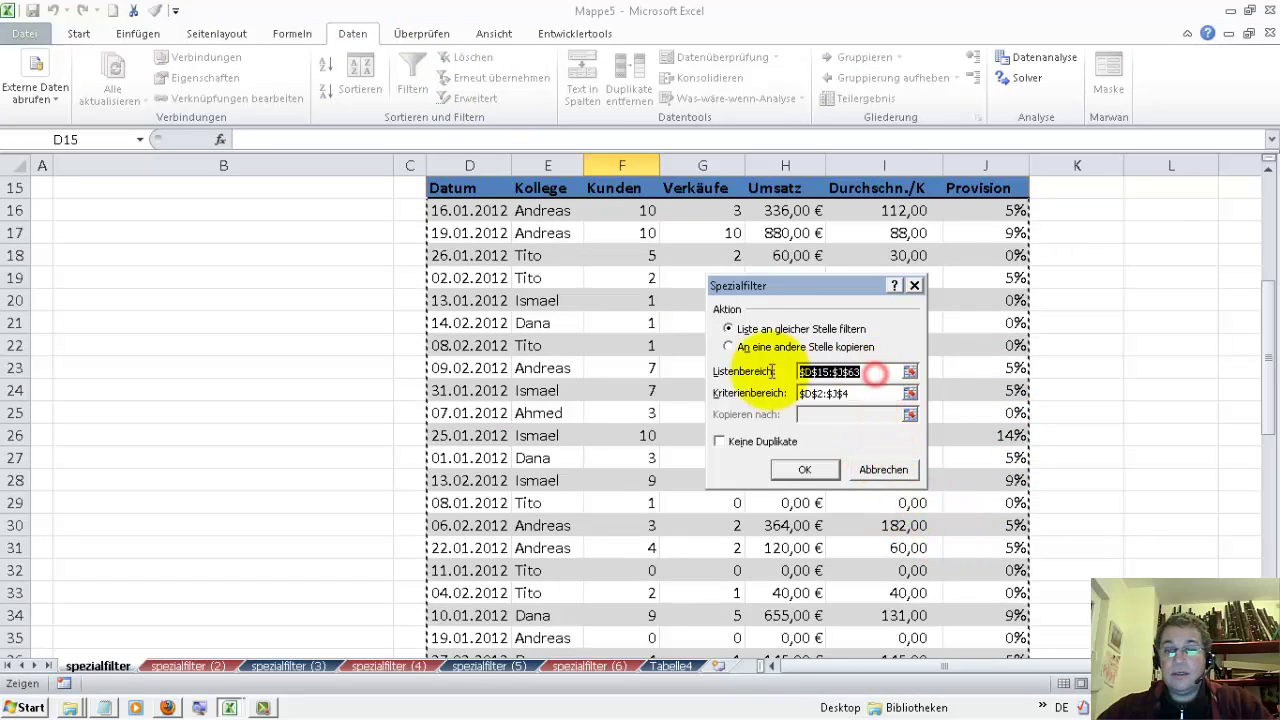
pyautogui.press('Delete')
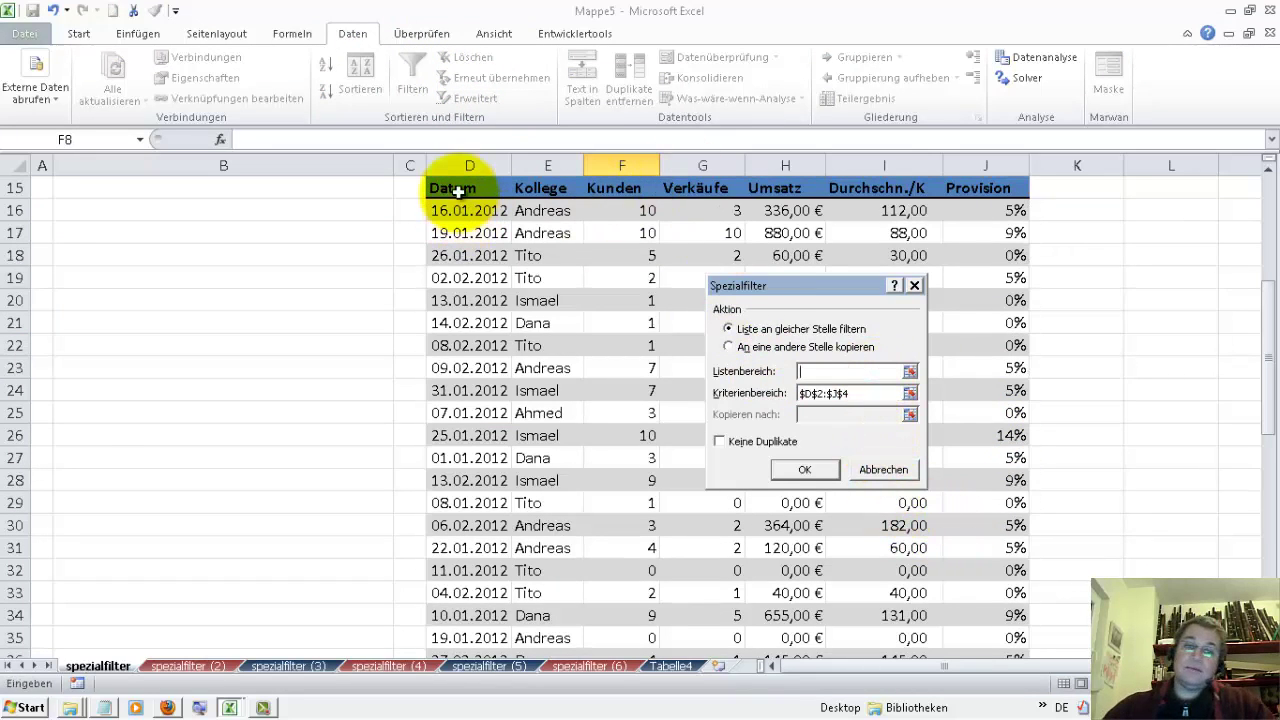
pyautogui.click(459, 188)
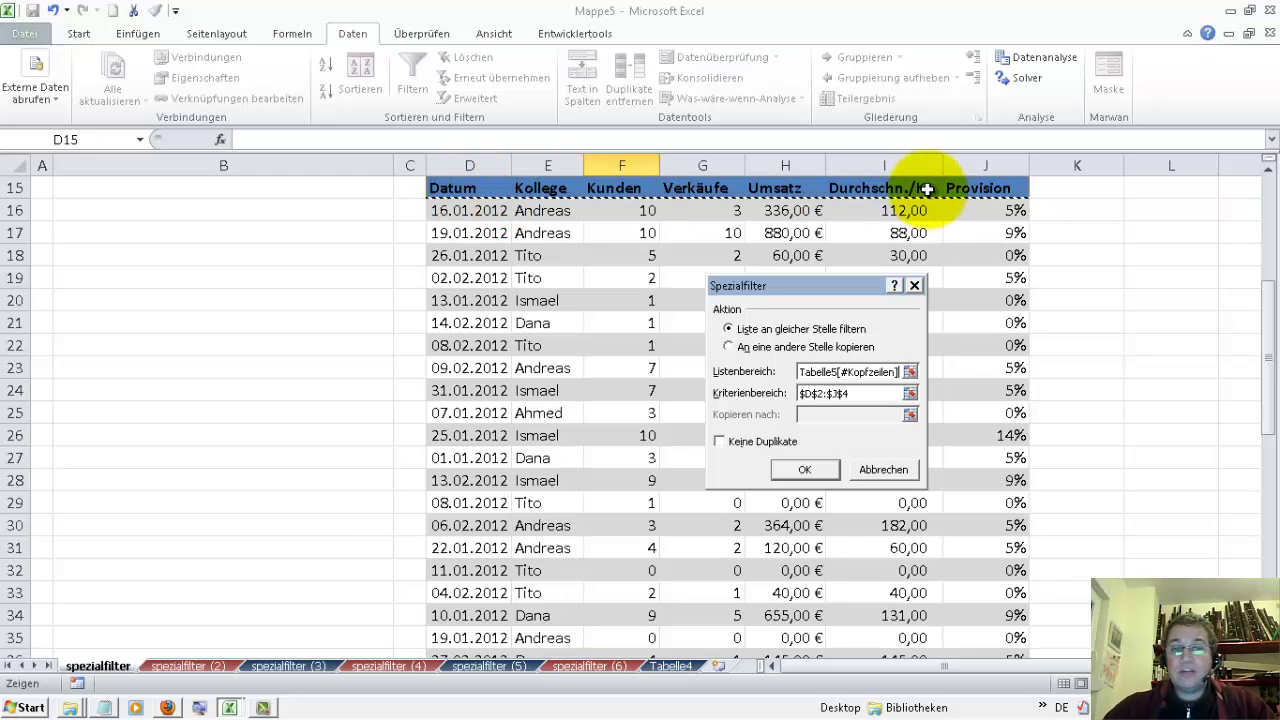
pyautogui.click(471, 191)
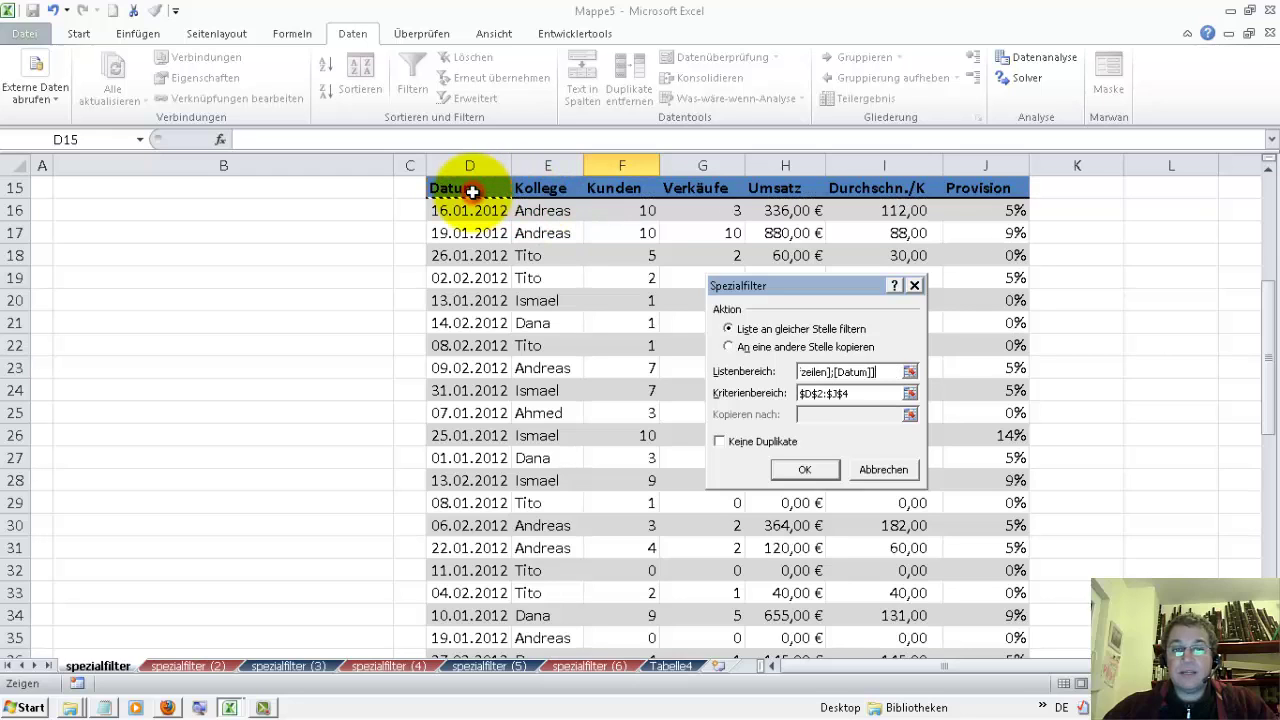
pyautogui.hotkey('ctrl', 'shift', 'Right')
pyautogui.hotkey('ctrl', 'shift', 'Down')
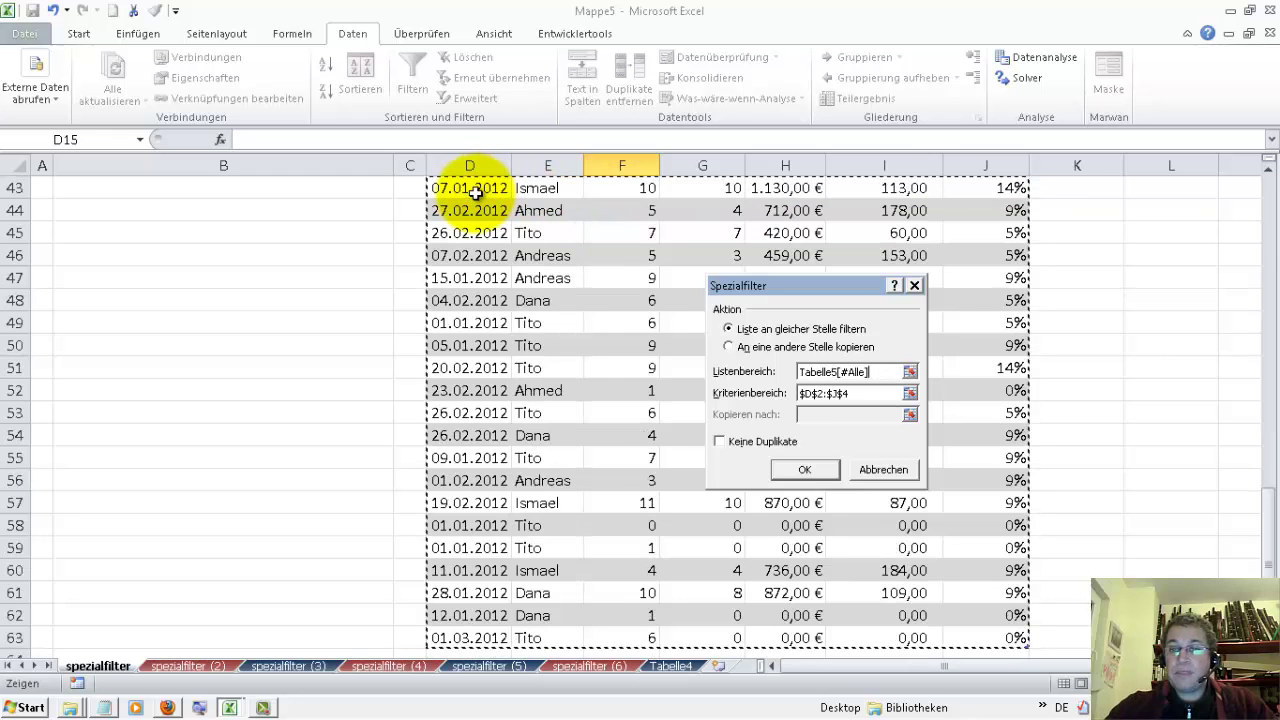
# Use criteria range D2:J3 and copy the matching rows to L3.
pyautogui.click(850, 393)
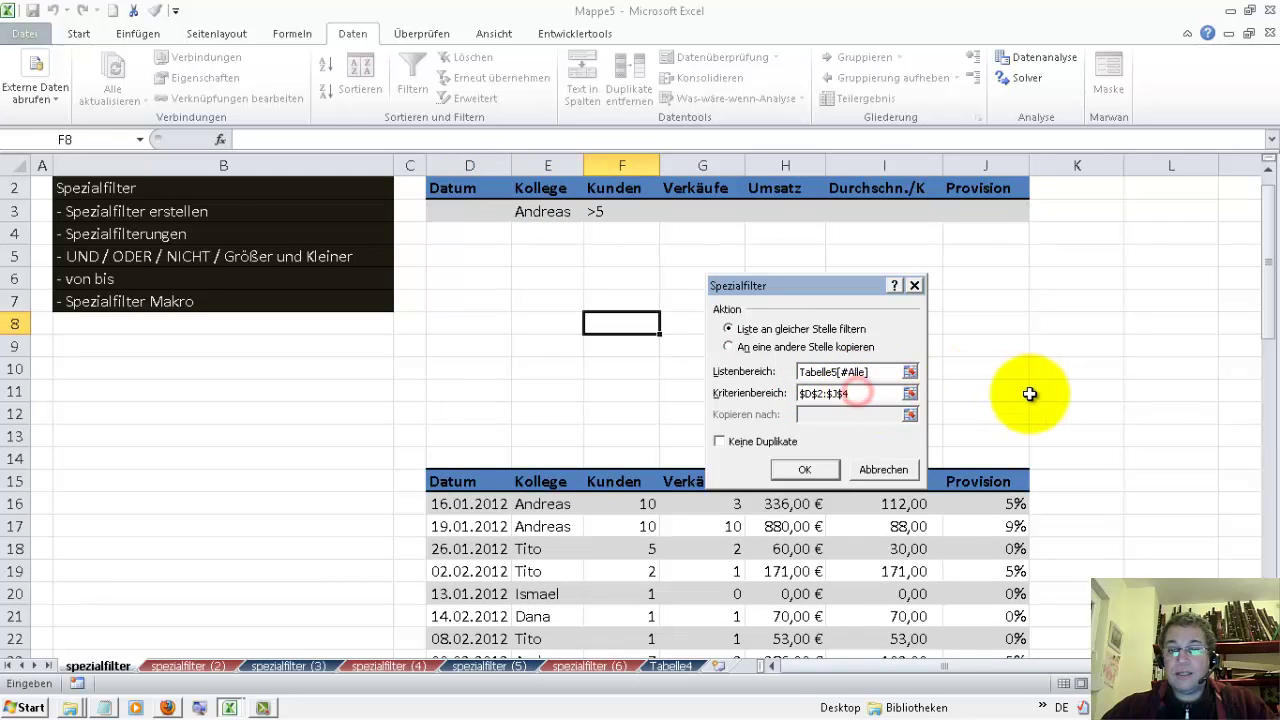
pyautogui.click(853, 393)
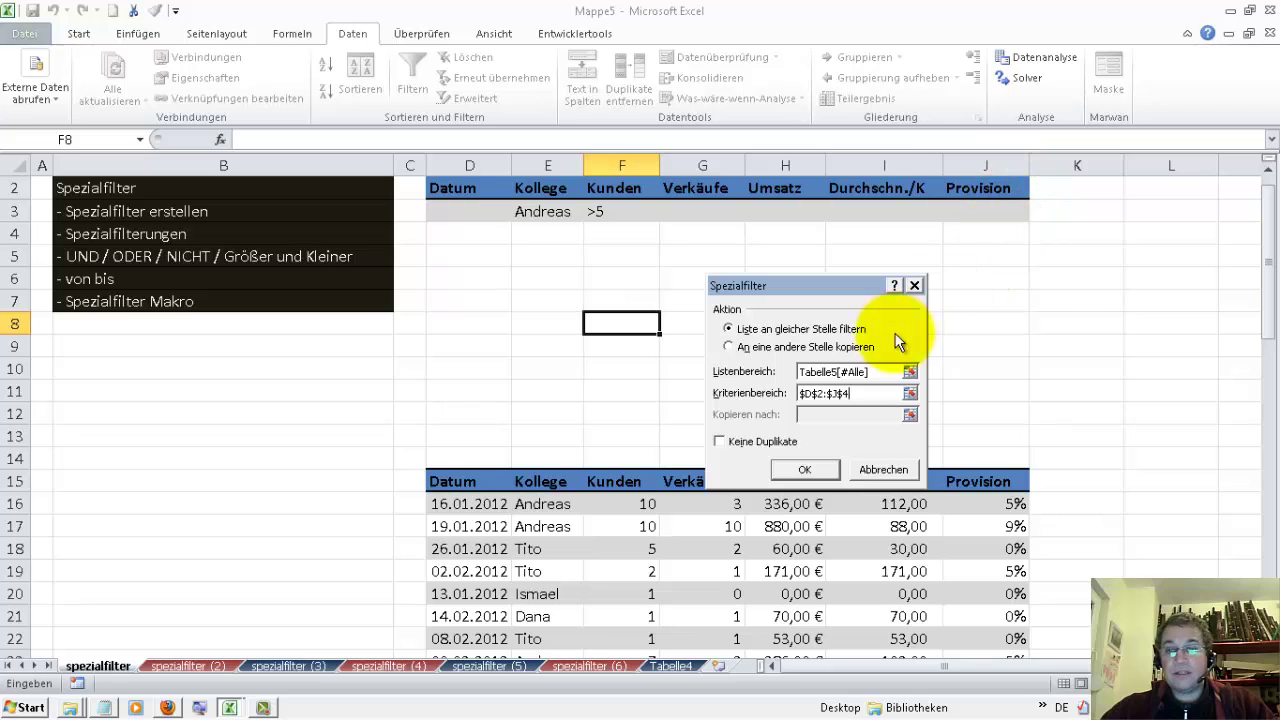
pyautogui.moveTo(862, 393); pyautogui.dragTo(785, 393)
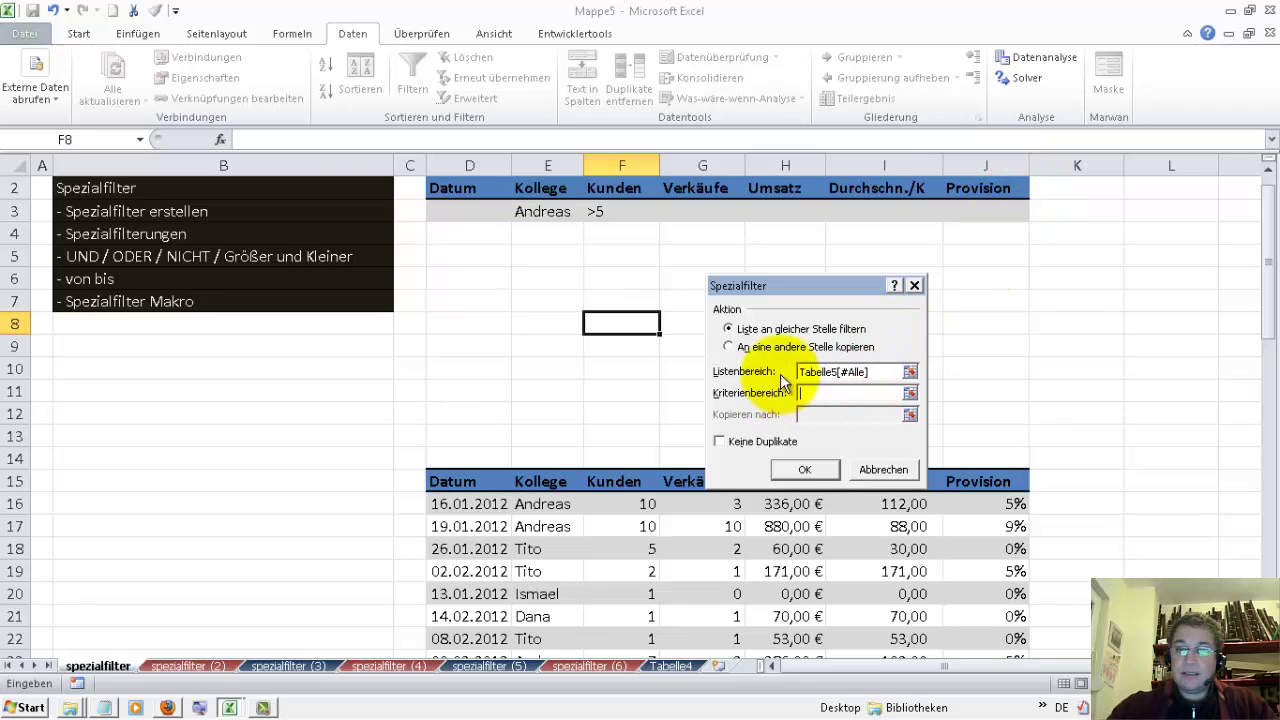
pyautogui.moveTo(478, 188)
pyautogui.mouseDown()
pyautogui.moveTo(969, 213)
pyautogui.moveTo(974, 230)
pyautogui.mouseUp()
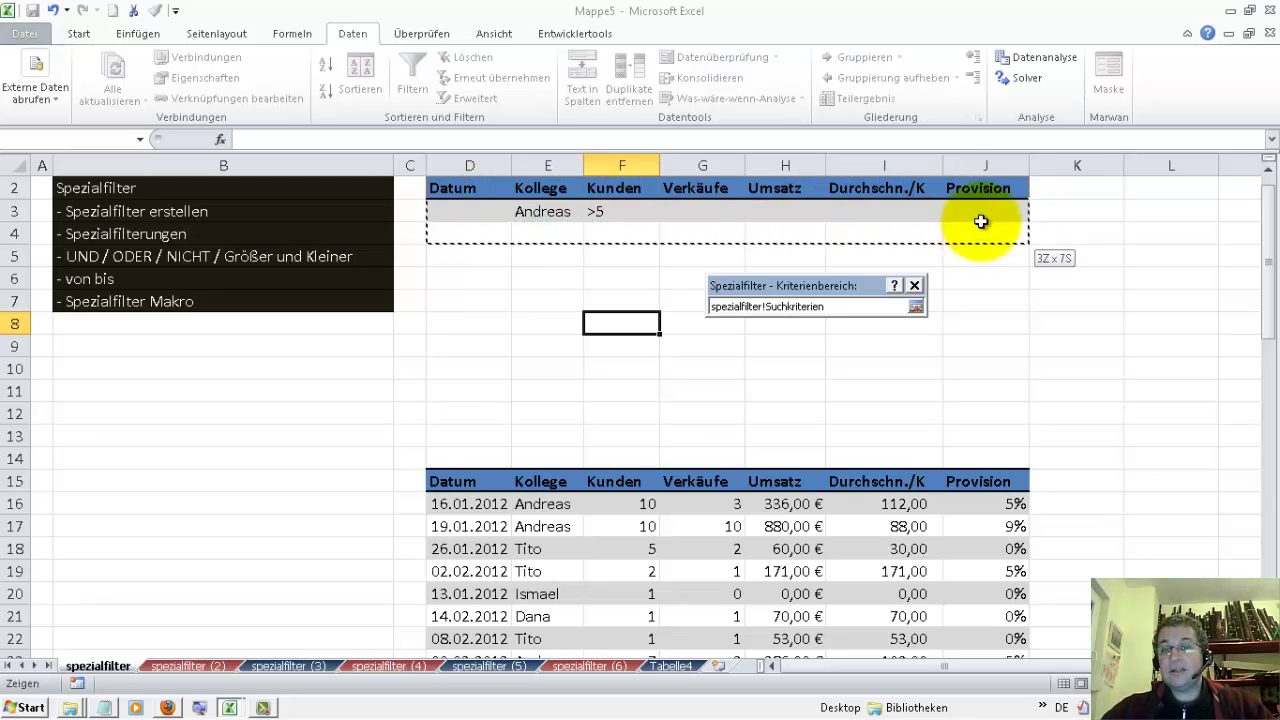
pyautogui.moveTo(974, 230); pyautogui.dragTo(980, 220)
pyautogui.click(730, 347)
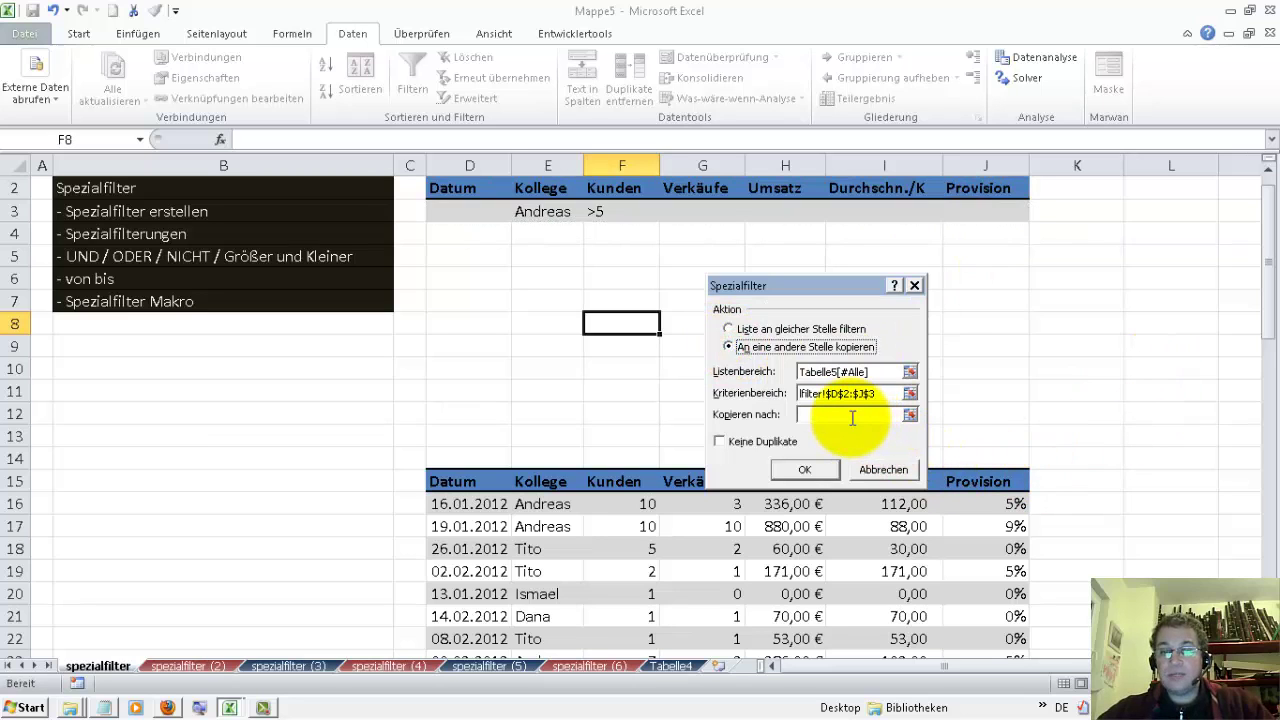
pyautogui.click(850, 416)
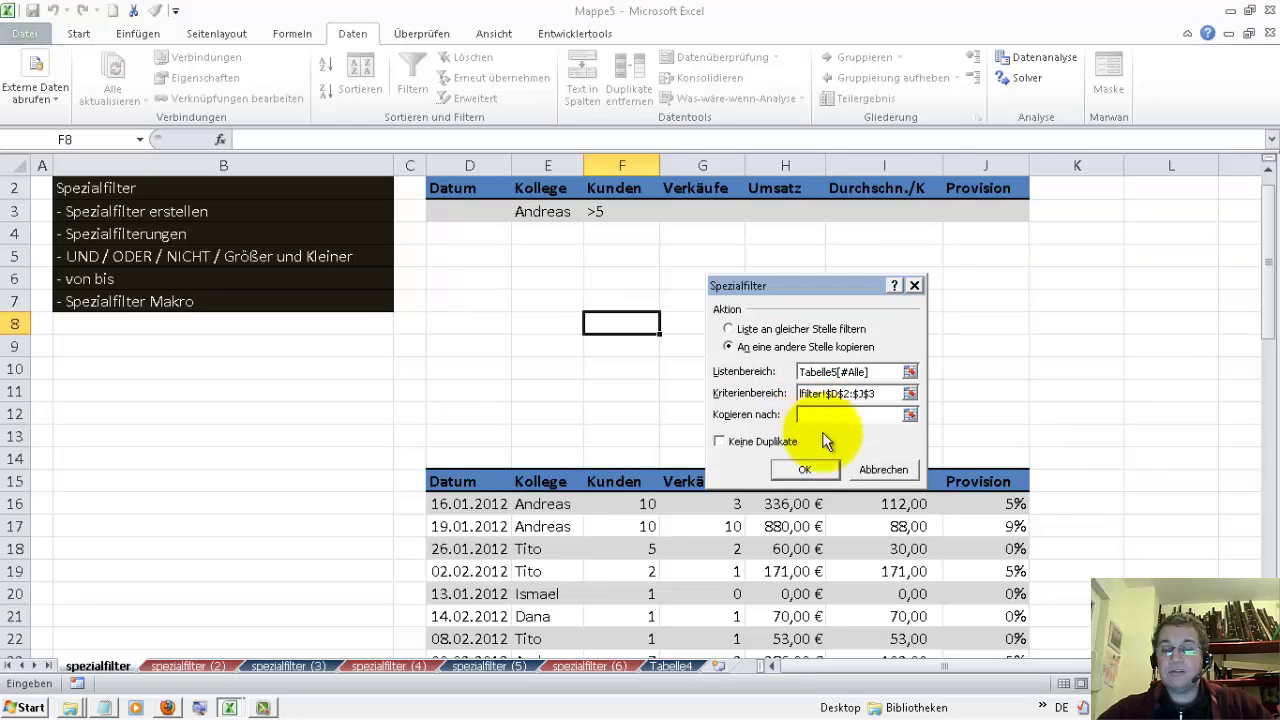
pyautogui.click(1187, 209)
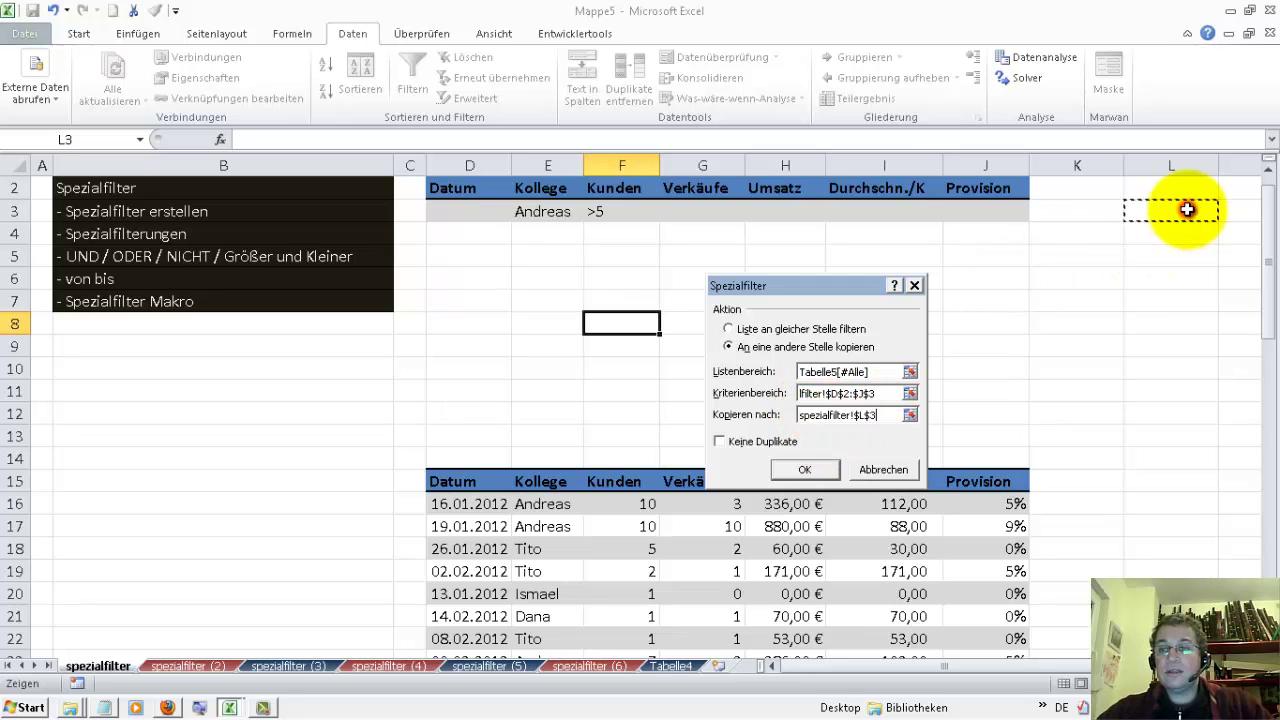
pyautogui.click(810, 472)
pyautogui.moveTo(988, 667); pyautogui.dragTo(1085, 677)
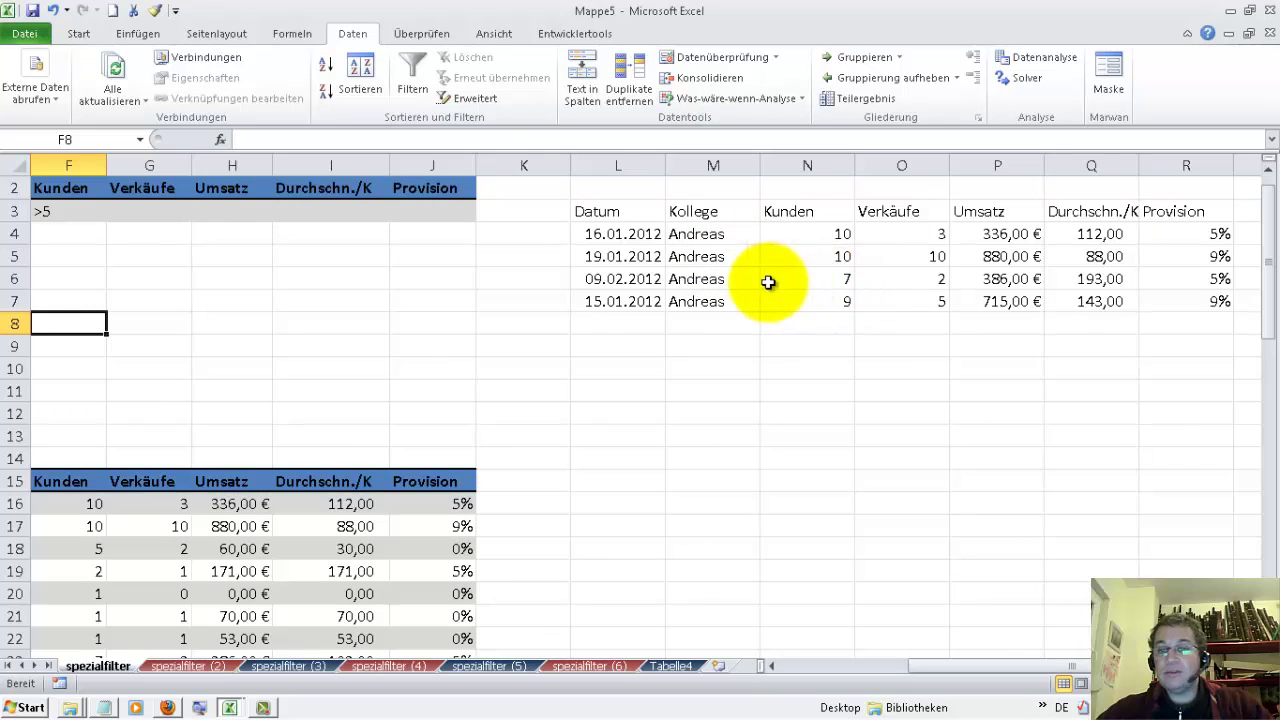
pyautogui.click(701, 235)
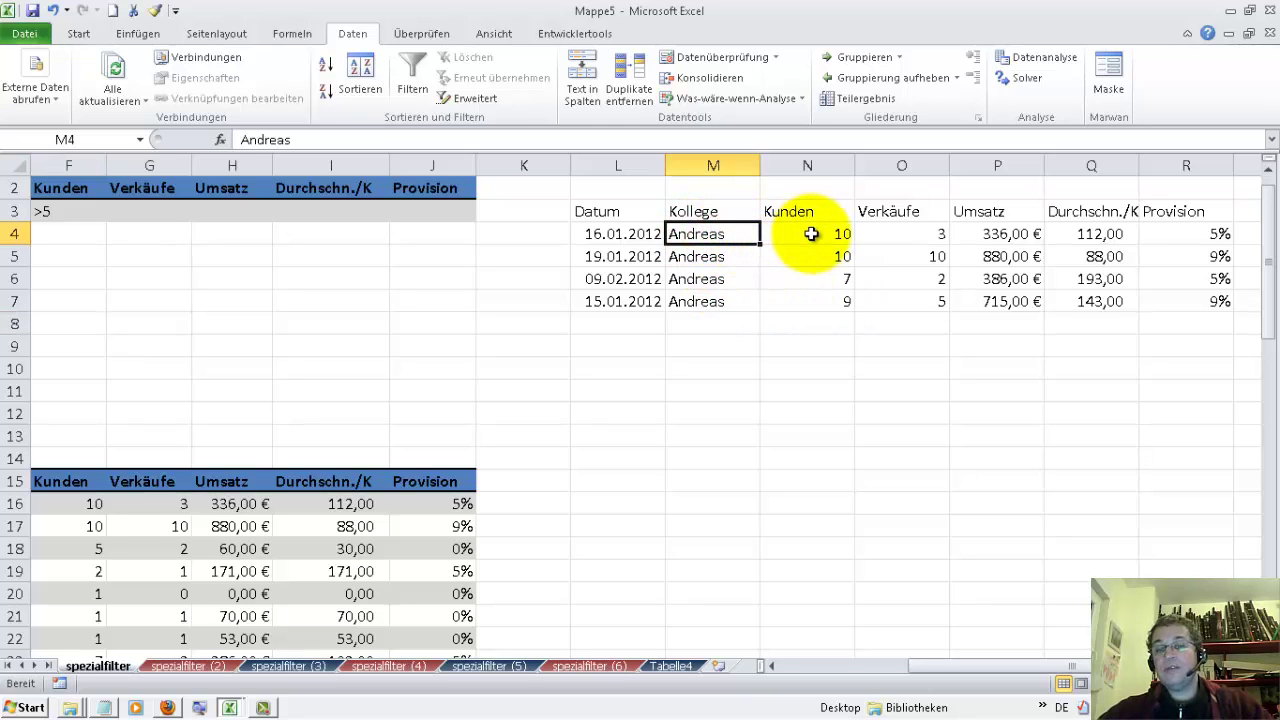
pyautogui.click(811, 234)
pyautogui.moveTo(728, 237); pyautogui.dragTo(852, 309)
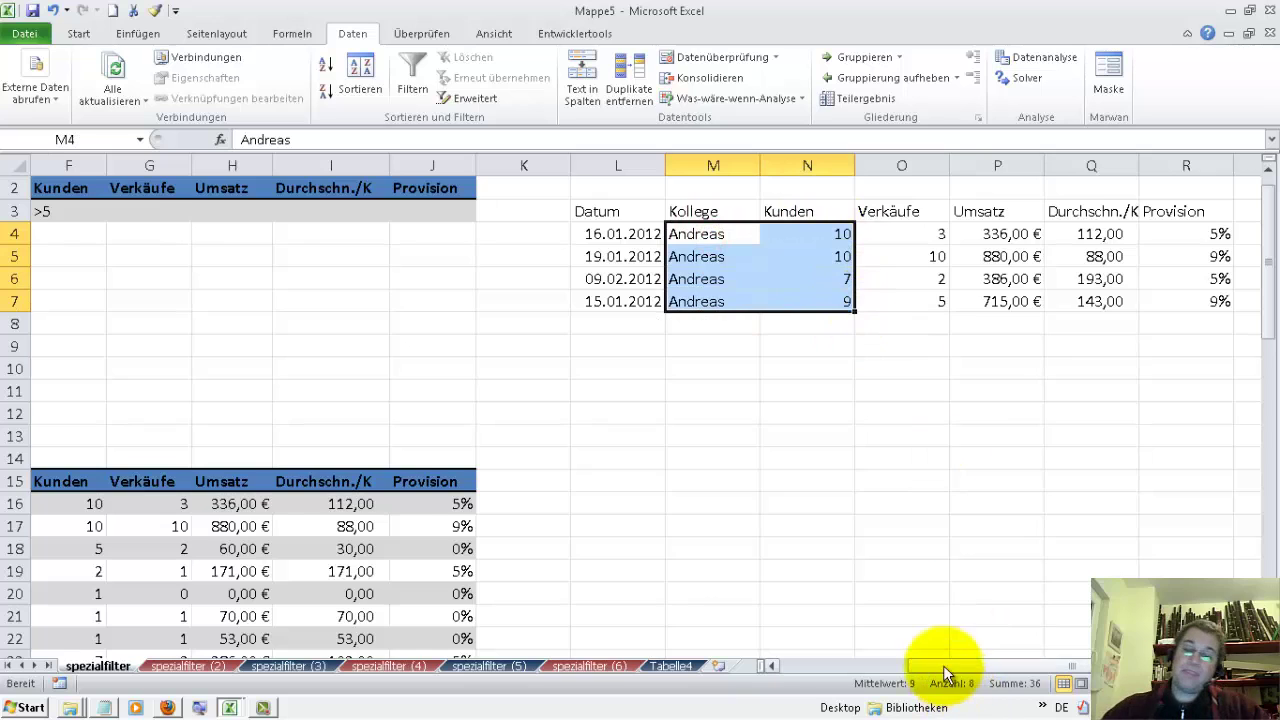
pyautogui.moveTo(943, 665); pyautogui.dragTo(855, 662)
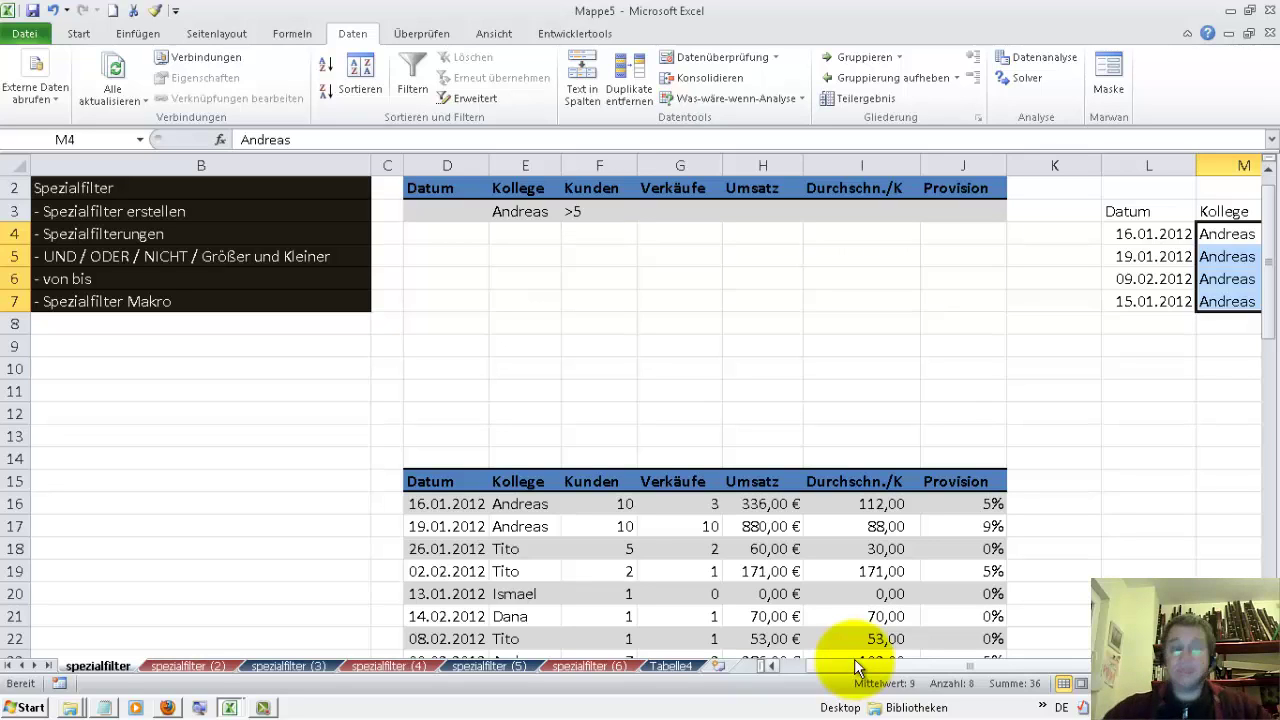
pyautogui.click(525, 234)
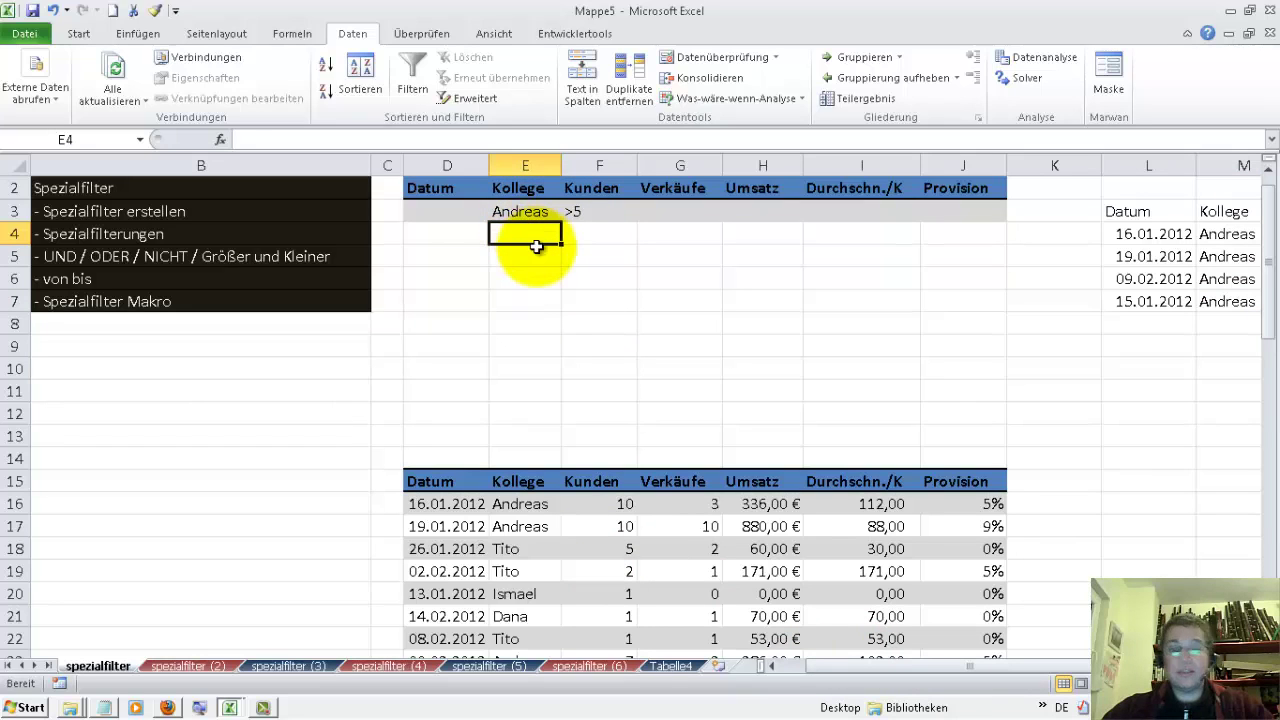
# Enter Tito in E4 and <5 under Kunden in F4.
pyautogui.write('Toi')
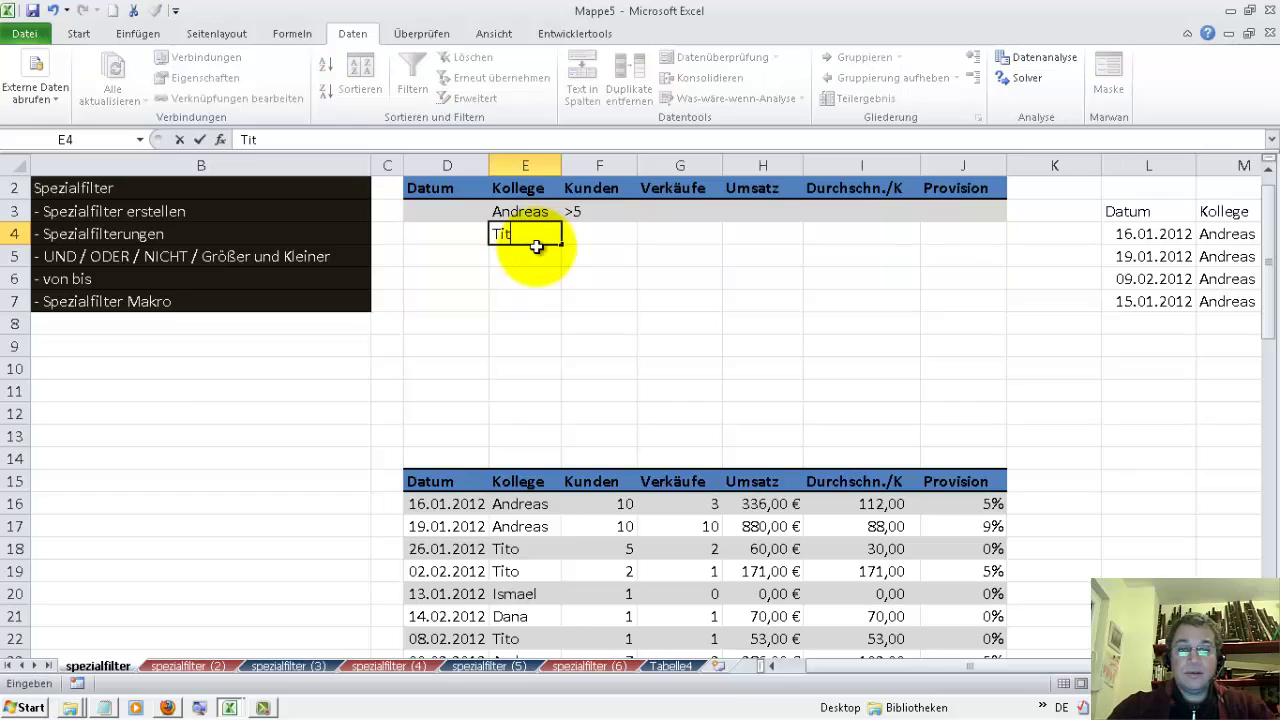
pyautogui.press('Tab')
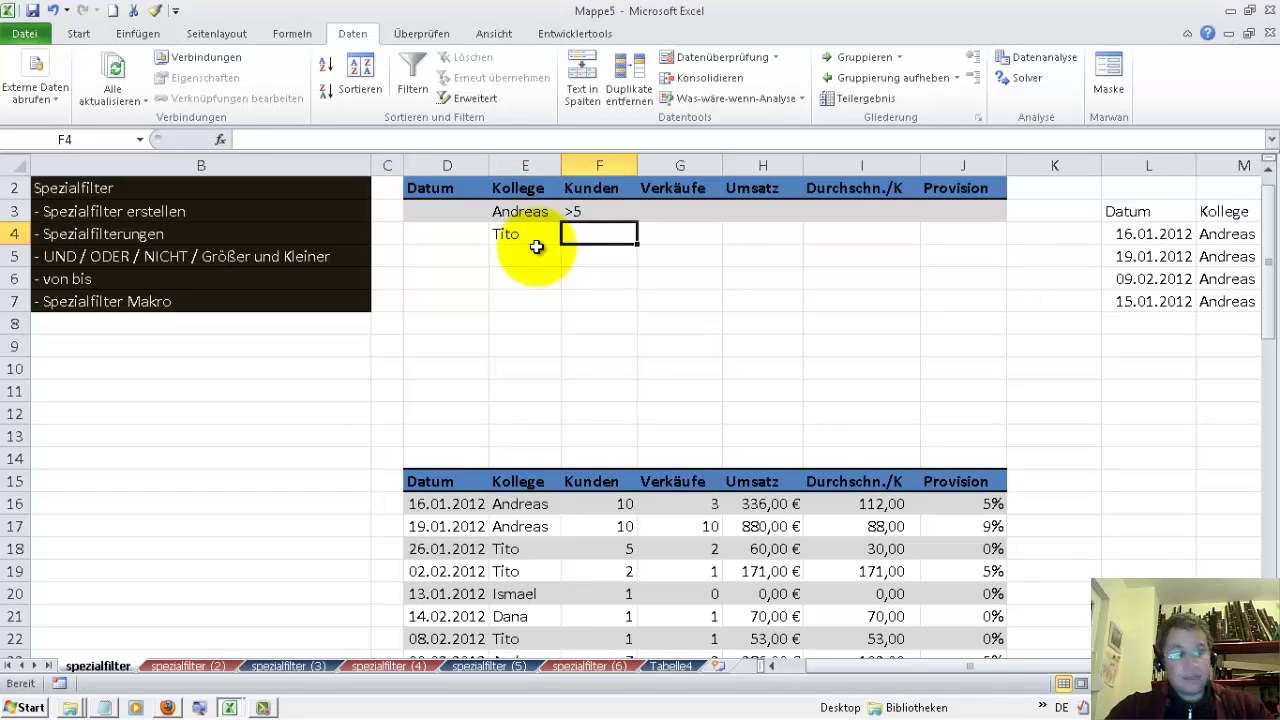
pyautogui.write('<5')
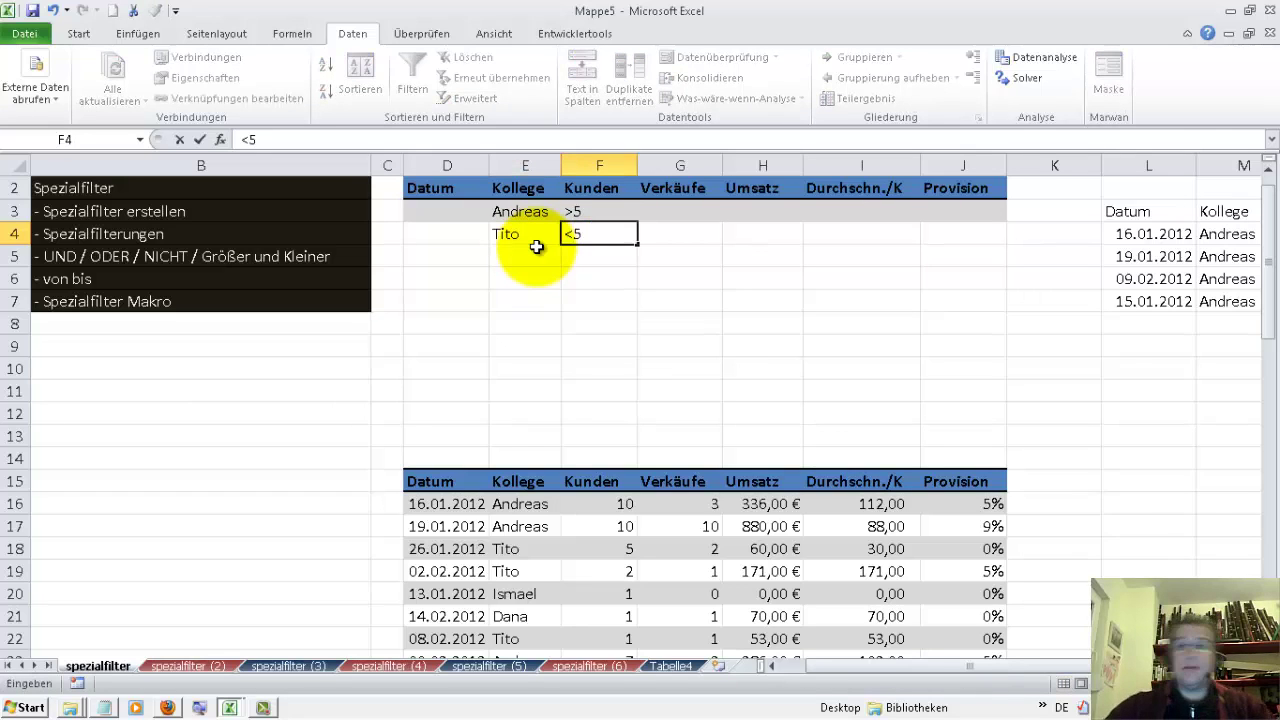
pyautogui.moveTo(1160, 165); pyautogui.dragTo(1170, 163)
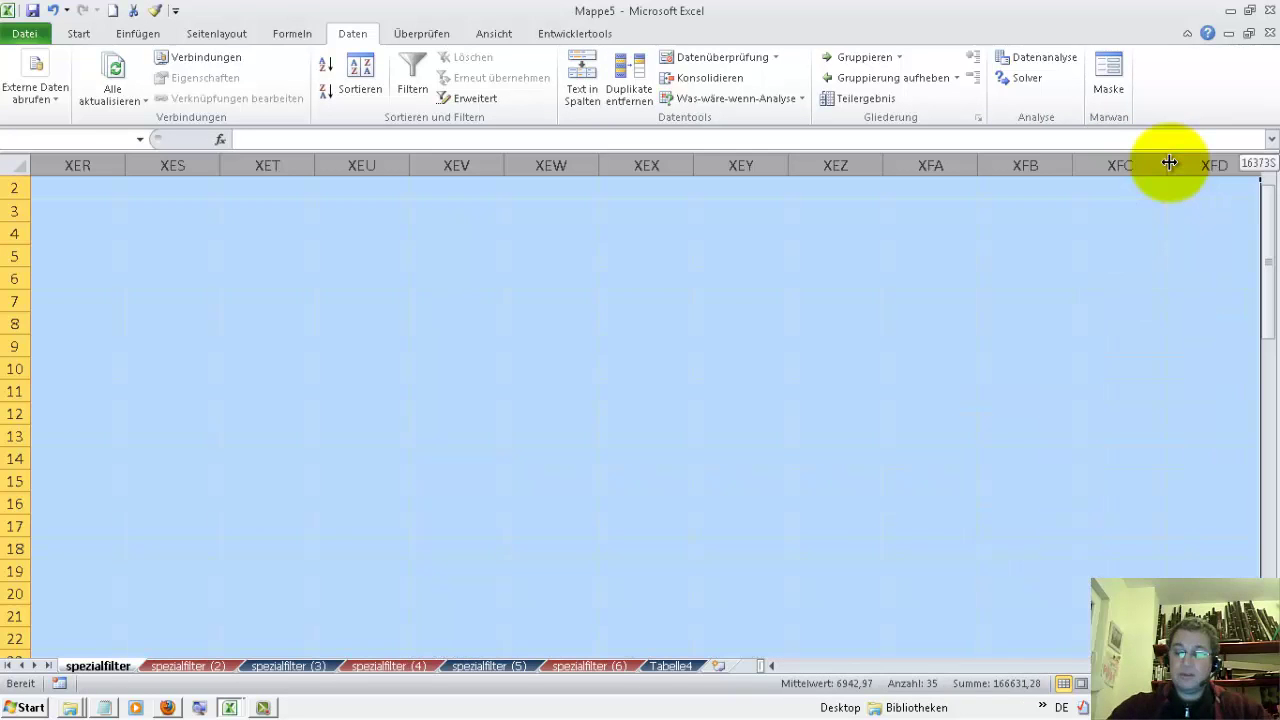
# Open Spezialfilter and set the list range to the full sales table.
pyautogui.hotkey('ctrl', 'BackSpace')
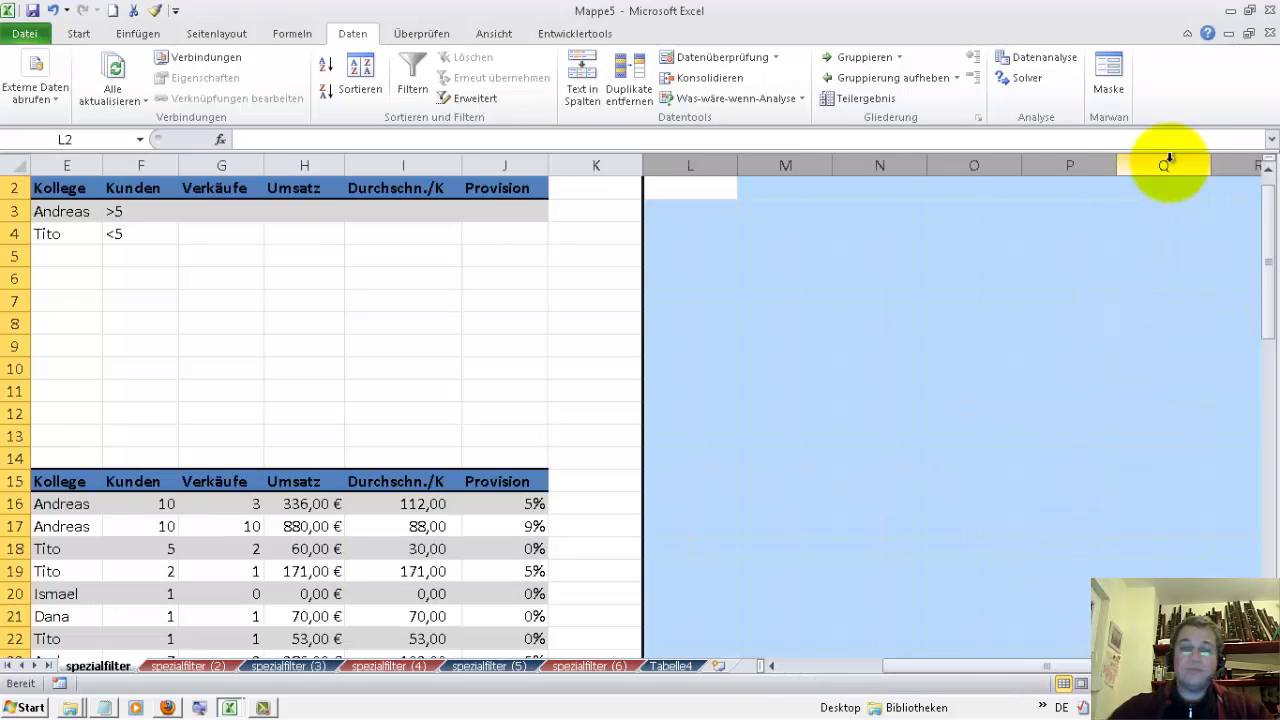
pyautogui.moveTo(928, 666); pyautogui.dragTo(830, 666)
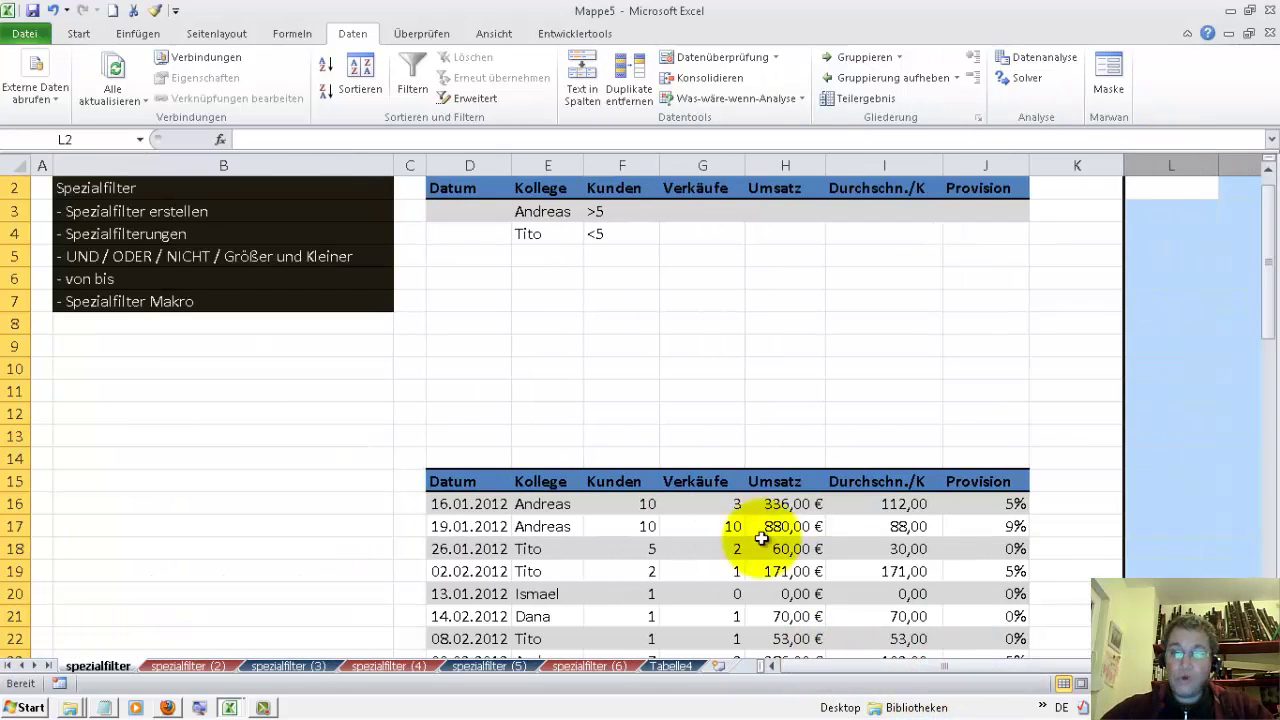
pyautogui.click(703, 280)
pyautogui.click(472, 100)
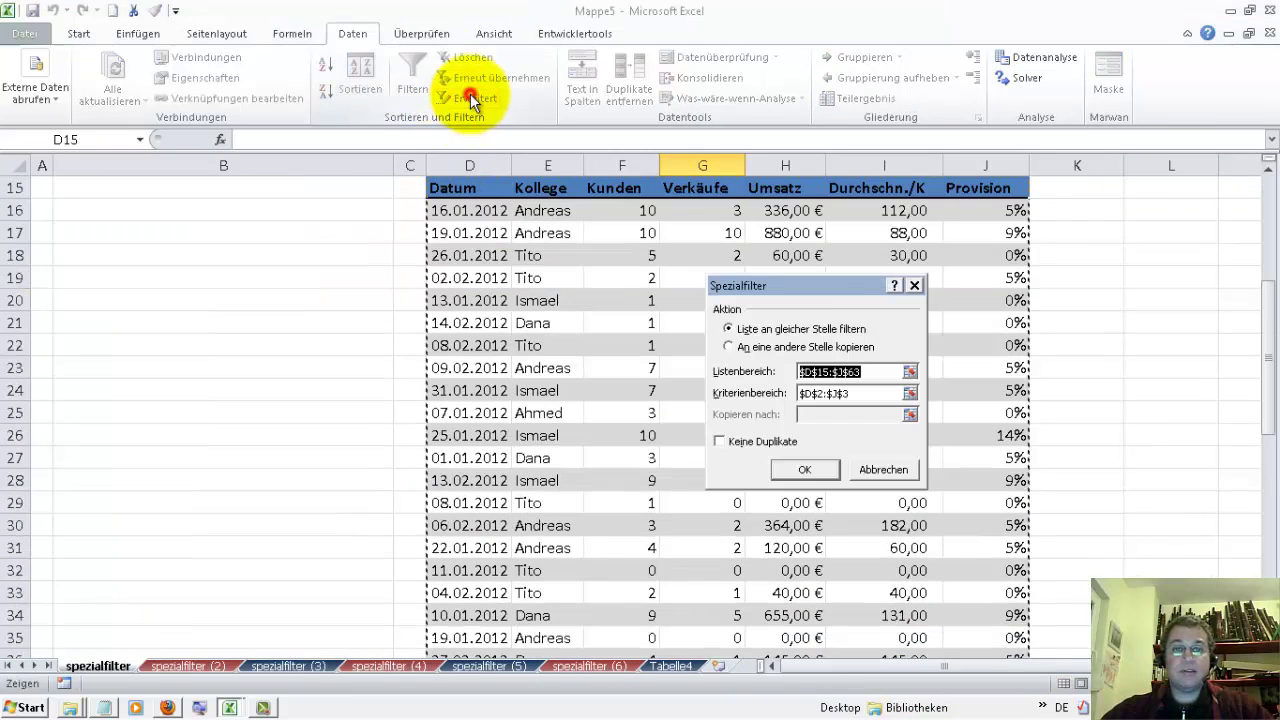
pyautogui.click(485, 198)
pyautogui.hotkey('ctrl', 'shift', 'End')
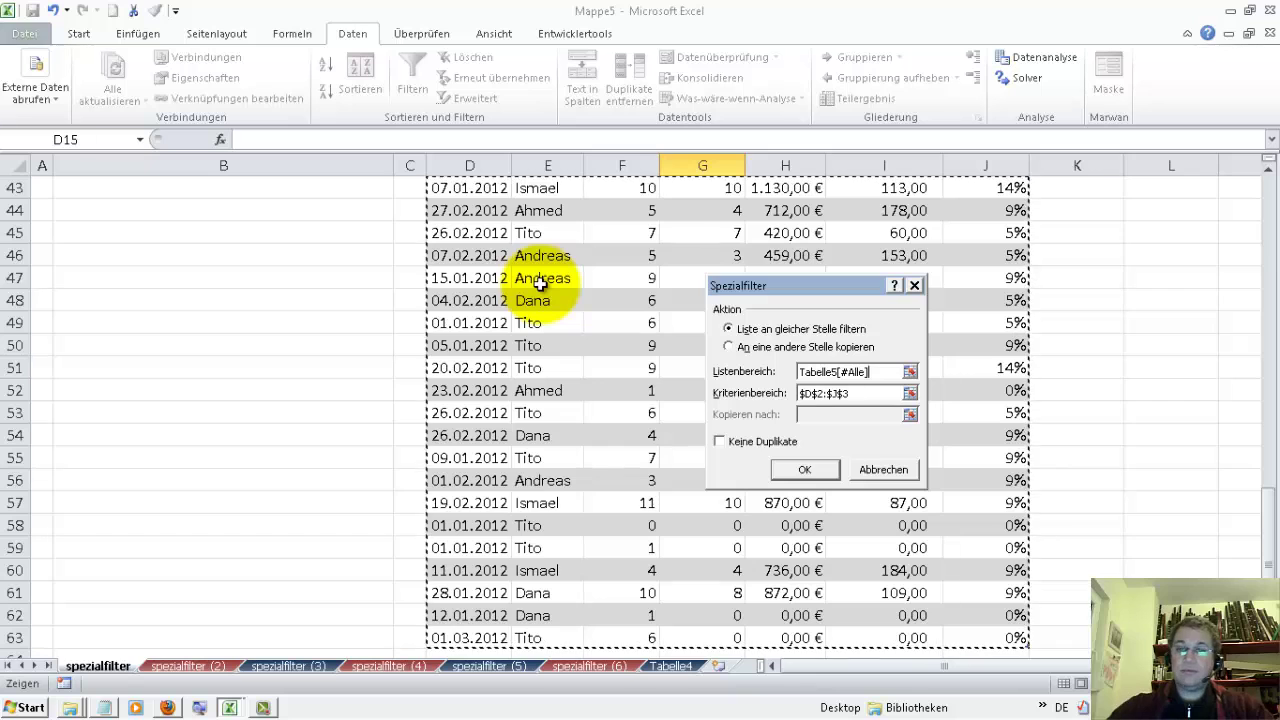
# Extend the criteria range to row 4 and choose 'An eine andere Stelle kopieren'.
pyautogui.click(860, 393)
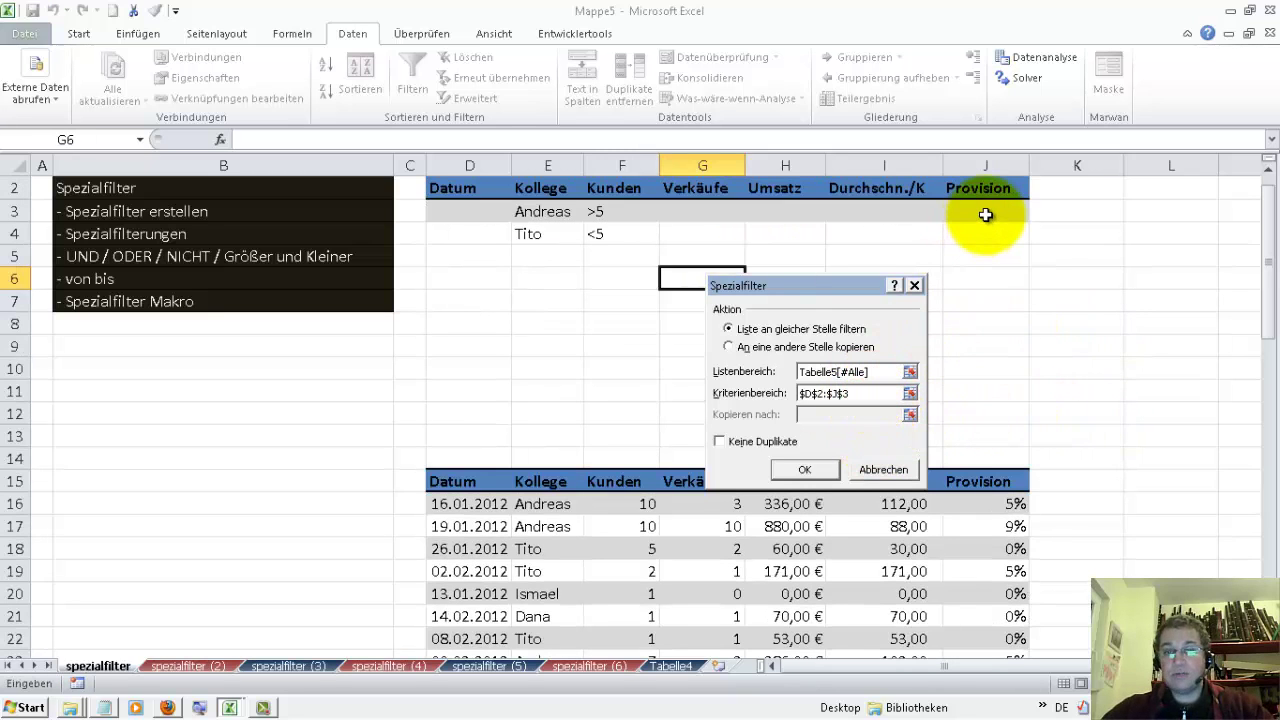
pyautogui.click(873, 393)
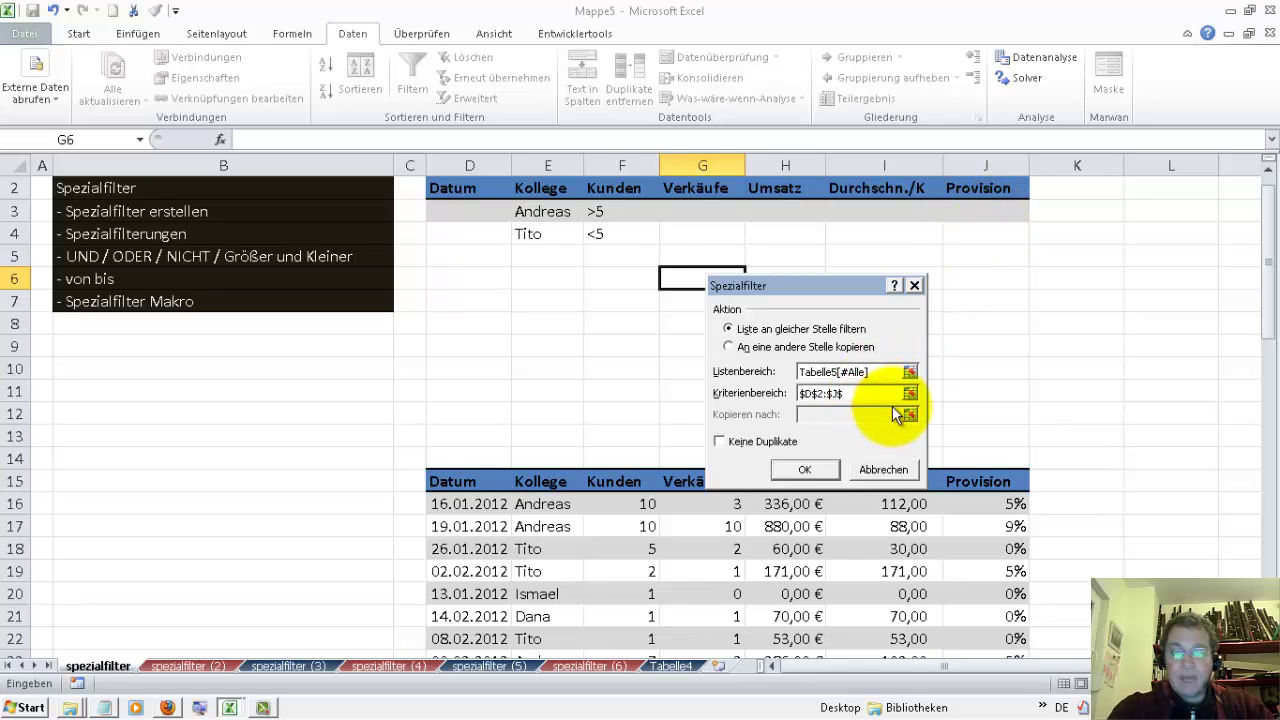
pyautogui.press('BackSpace')
pyautogui.write('4')
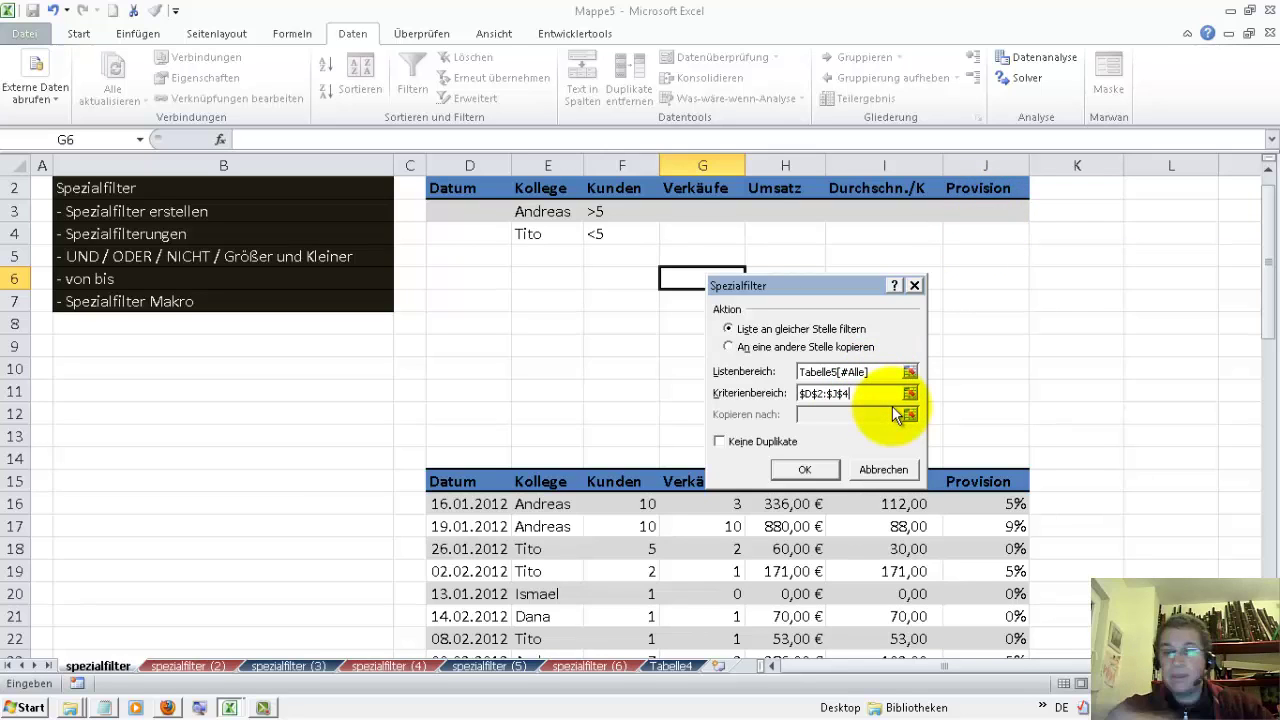
pyautogui.click(732, 345)
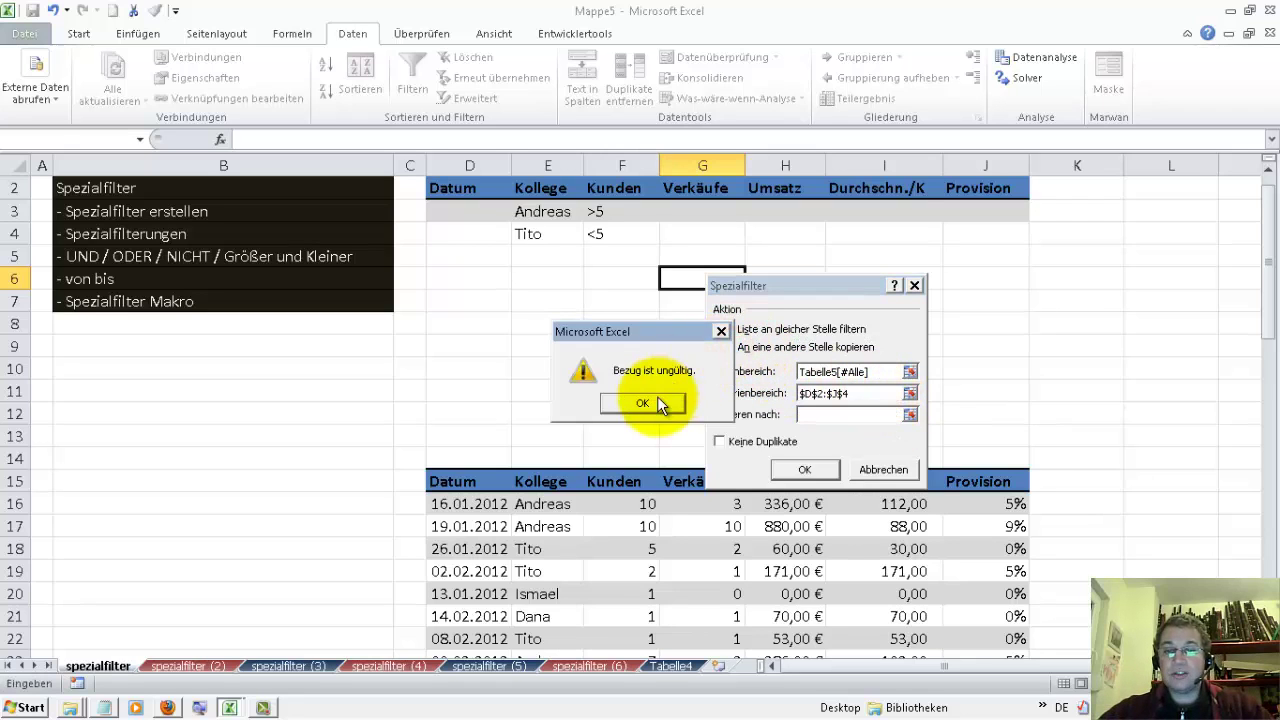
pyautogui.click(657, 397)
pyautogui.moveTo(848, 394); pyautogui.dragTo(797, 396)
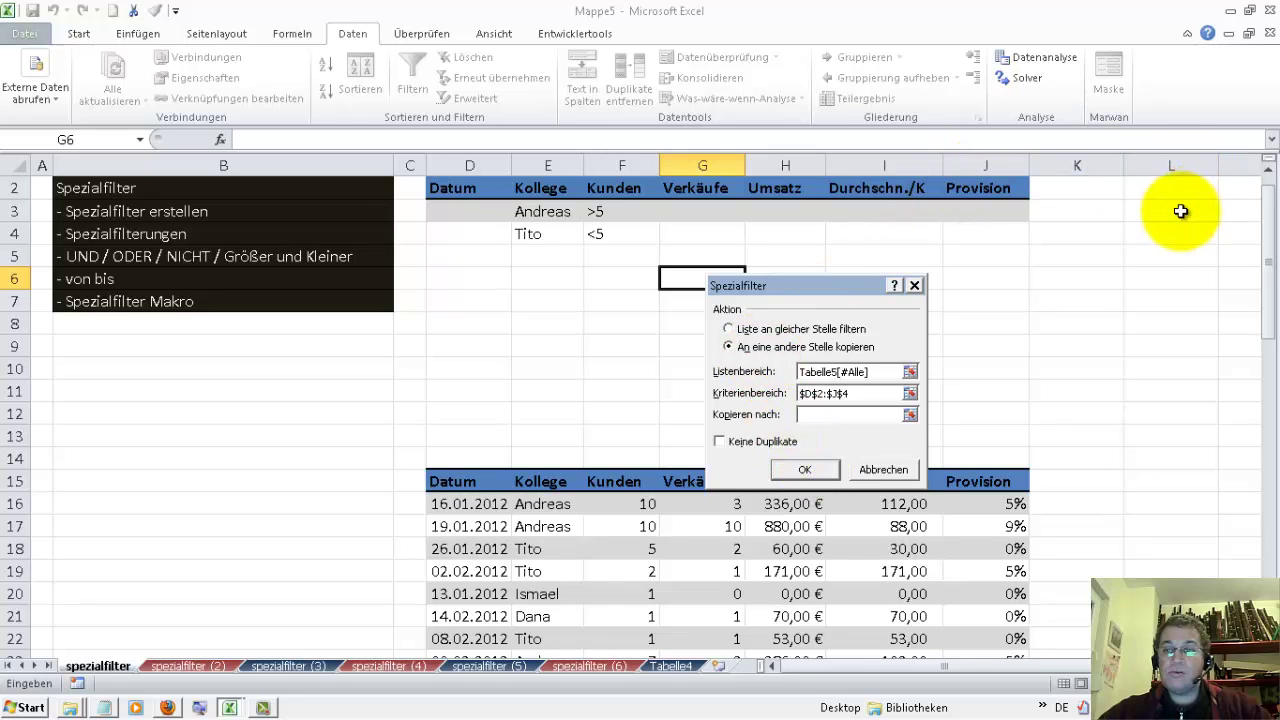
# Set the copy destination to L3 and run the filter.
pyautogui.click(841, 416)
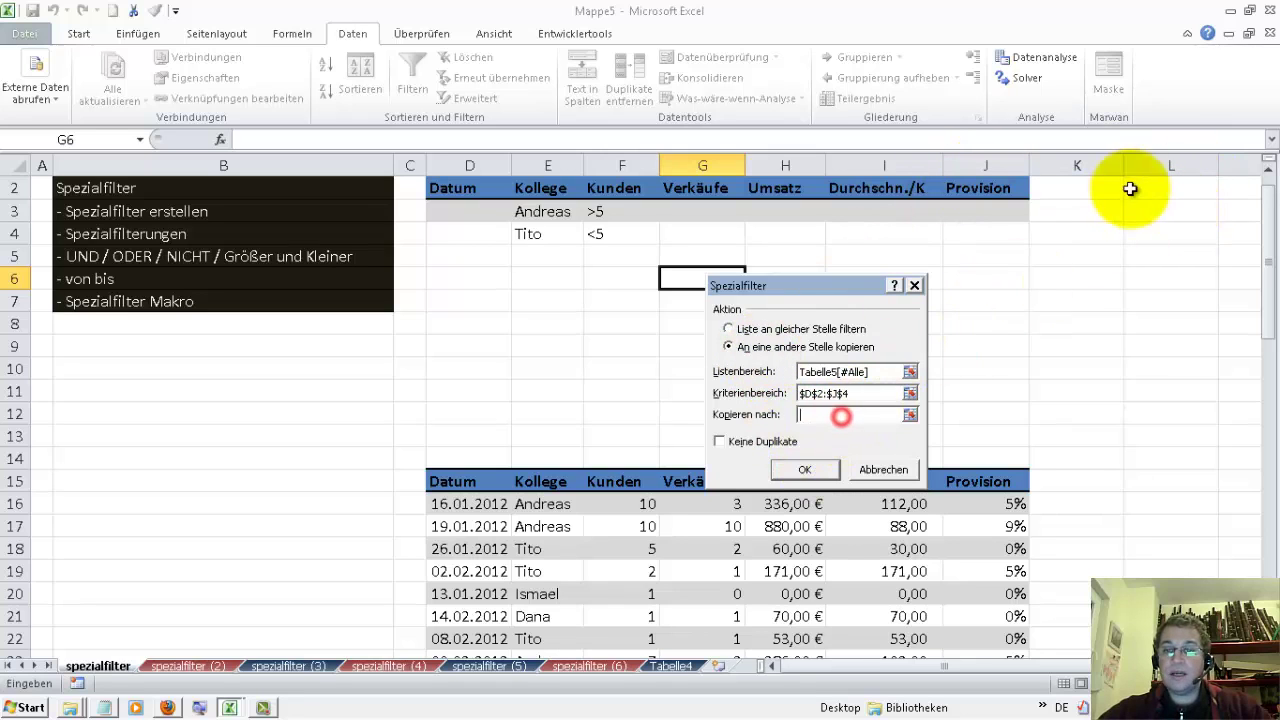
pyautogui.click(1154, 206)
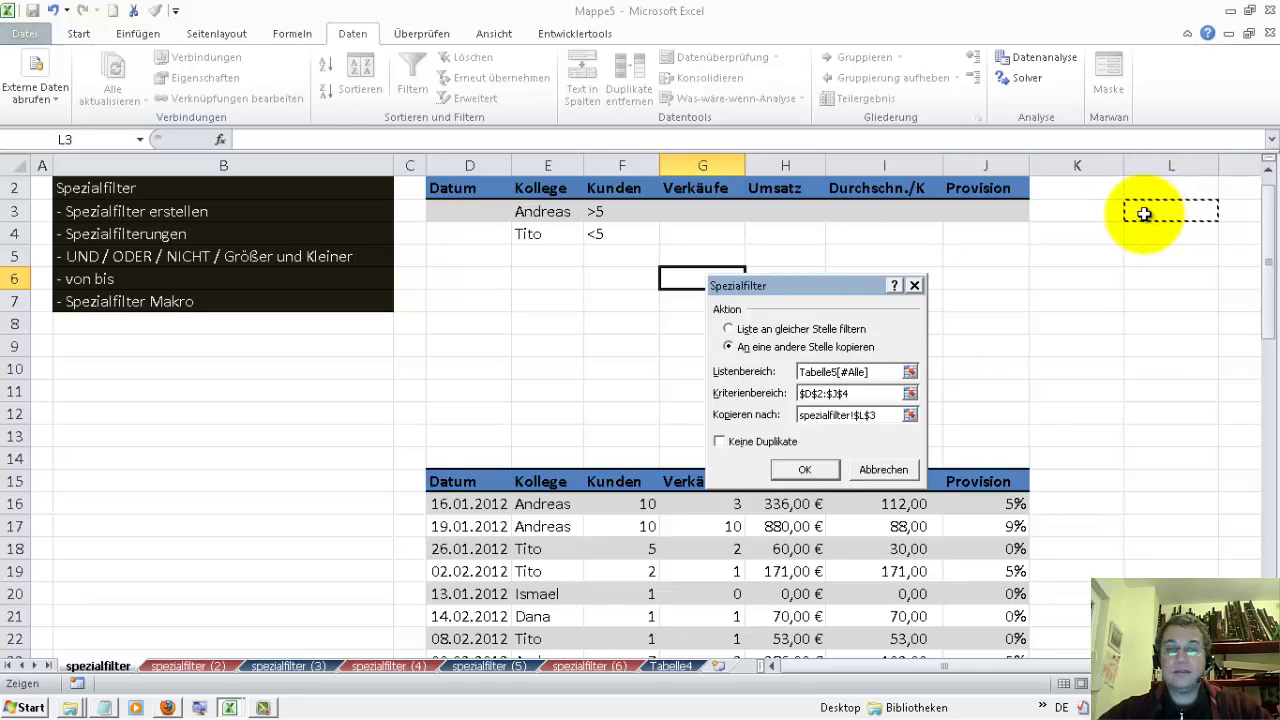
pyautogui.click(806, 468)
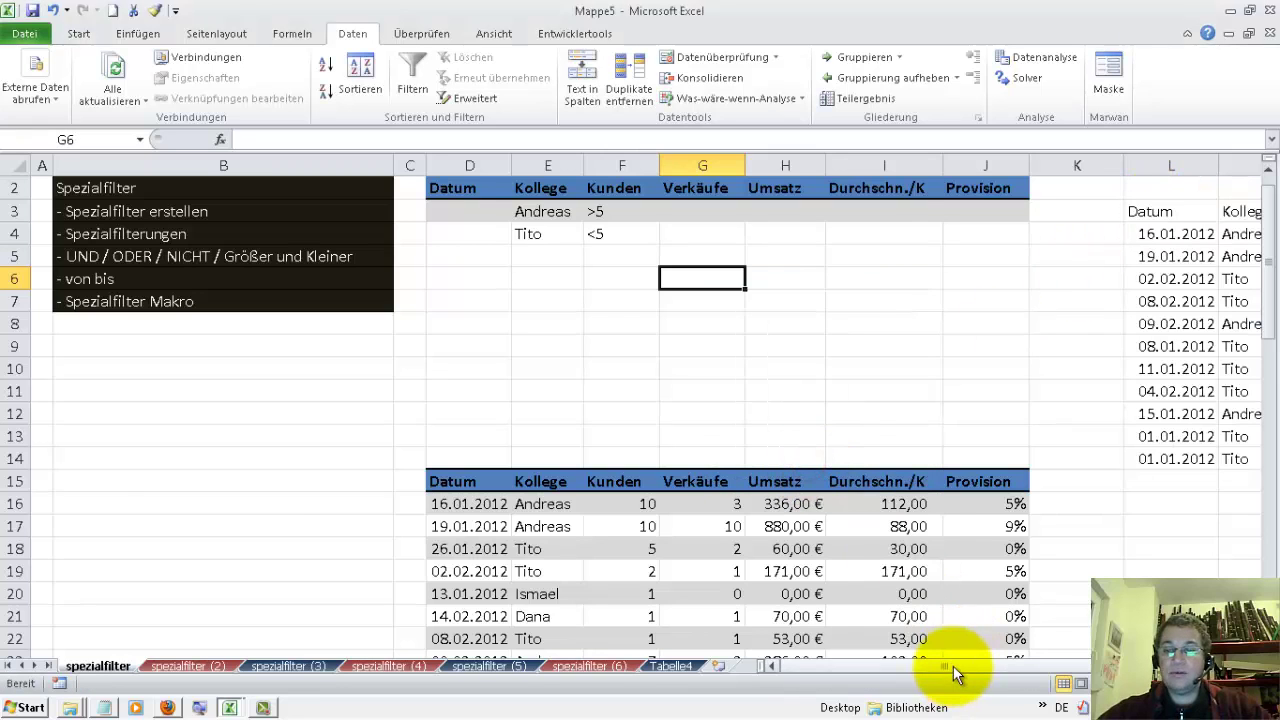
pyautogui.moveTo(957, 666); pyautogui.dragTo(1063, 665)
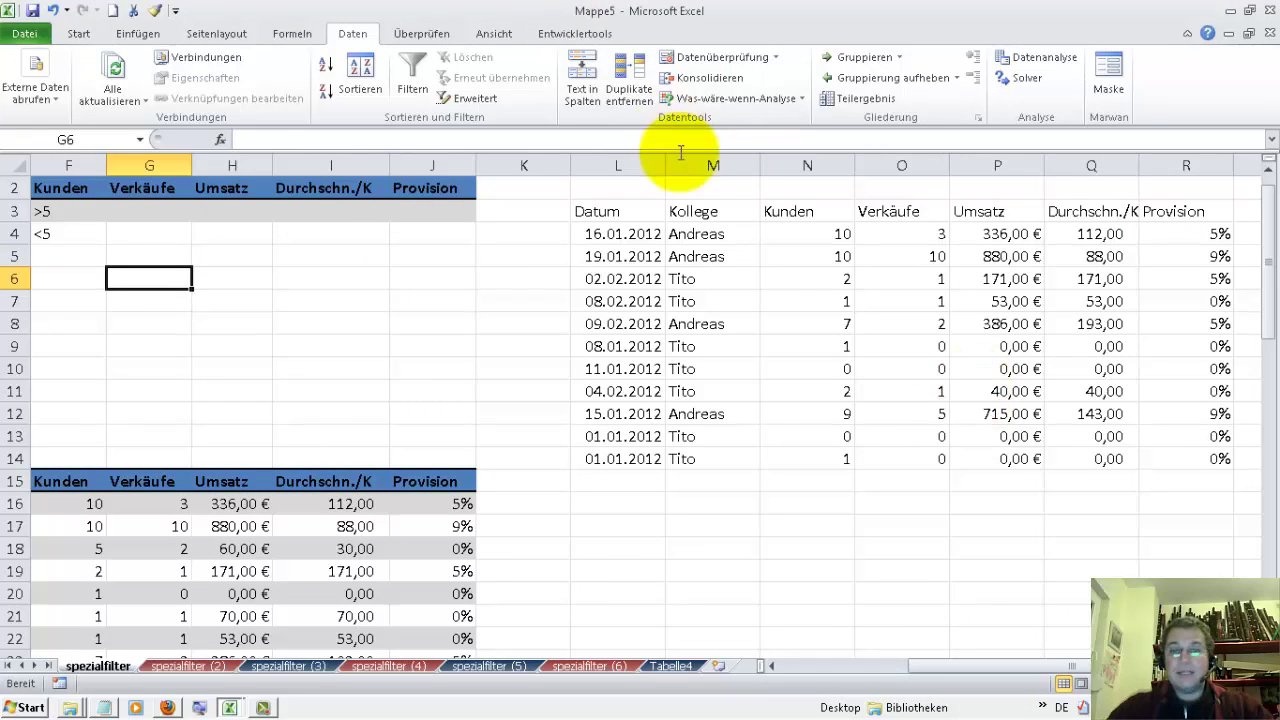
# Check the copied rows: Andreas with Kunden 10 and Tito with Kunden 2.
pyautogui.click(731, 234)
pyautogui.click(795, 234)
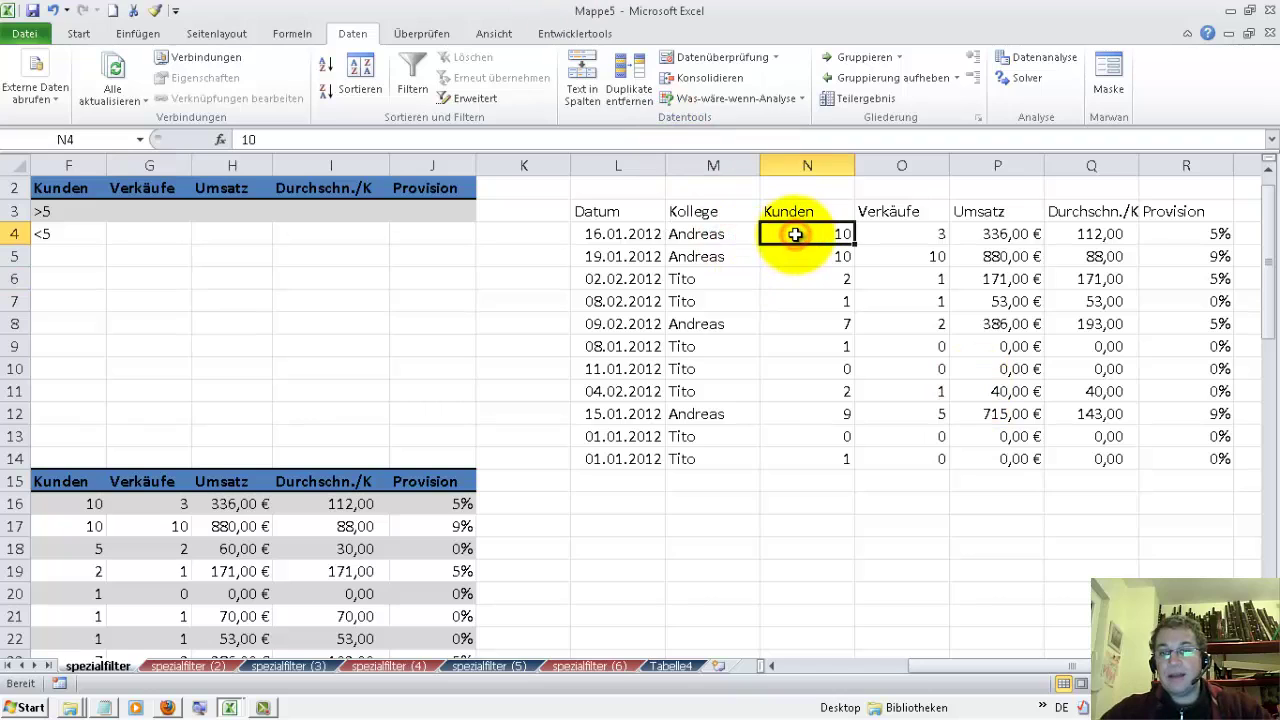
pyautogui.click(718, 279)
pyautogui.click(797, 278)
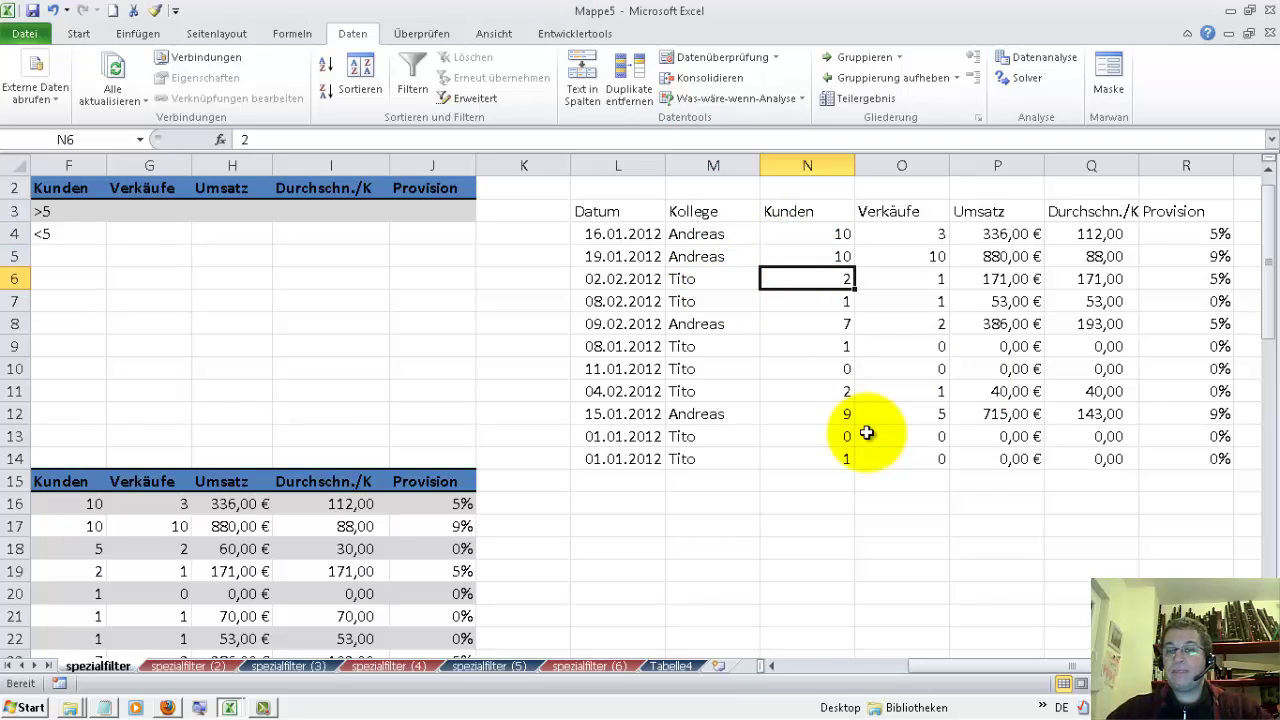
pyautogui.moveTo(1155, 665); pyautogui.dragTo(1021, 660)
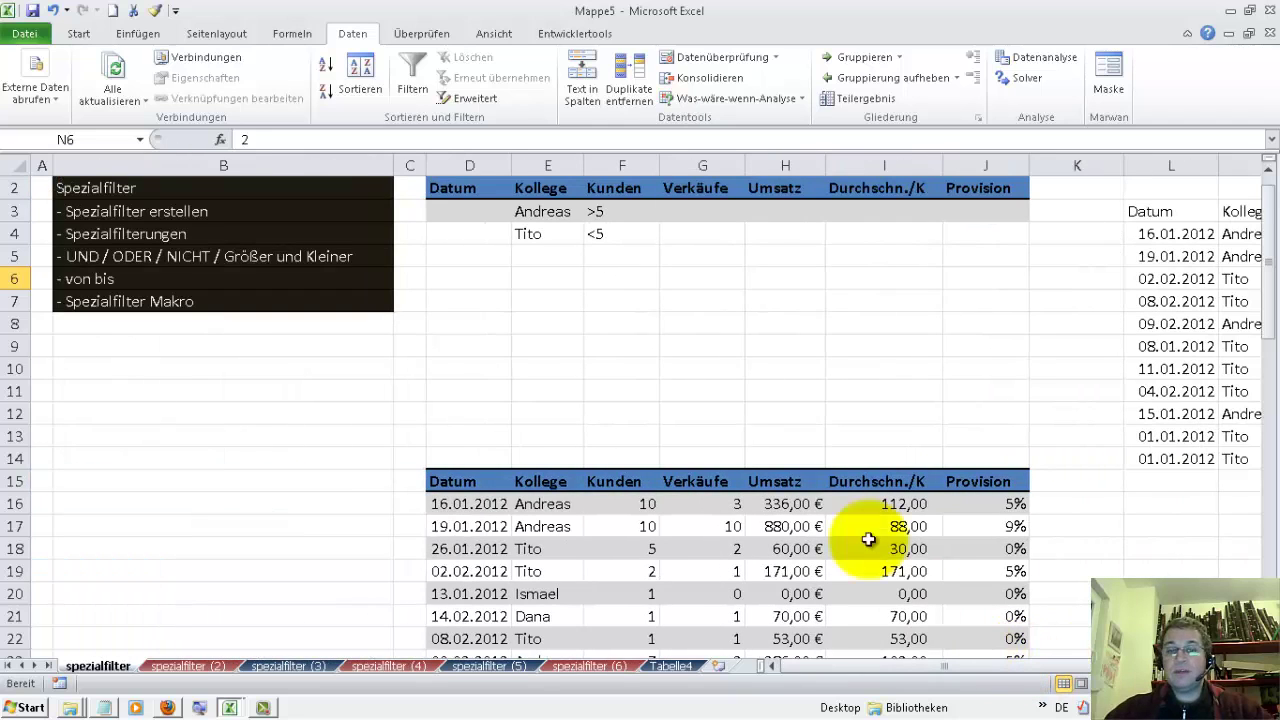
pyautogui.doubleClick(598, 214)
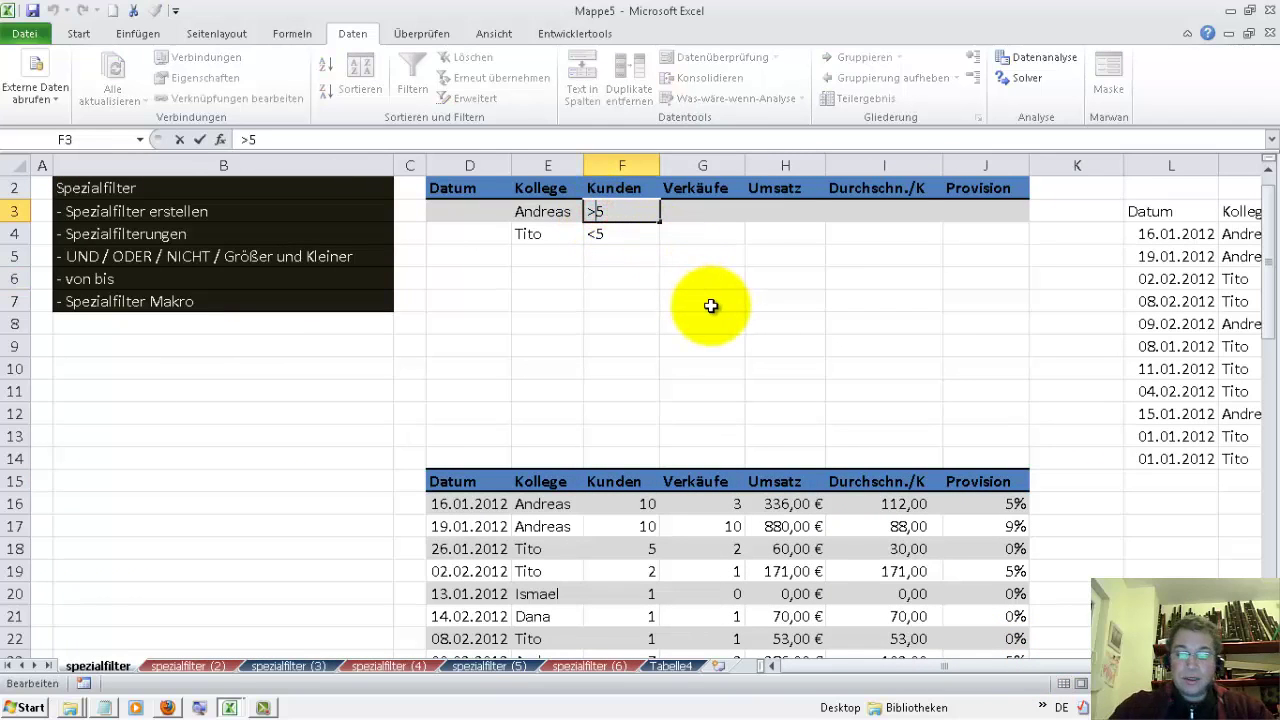
# Set Andreas's Kunden criterion in F3 to >=5 and Tito's in F4 to <=5.
pyautogui.click(594, 232)
pyautogui.doubleClick(594, 232)
pyautogui.write('=')
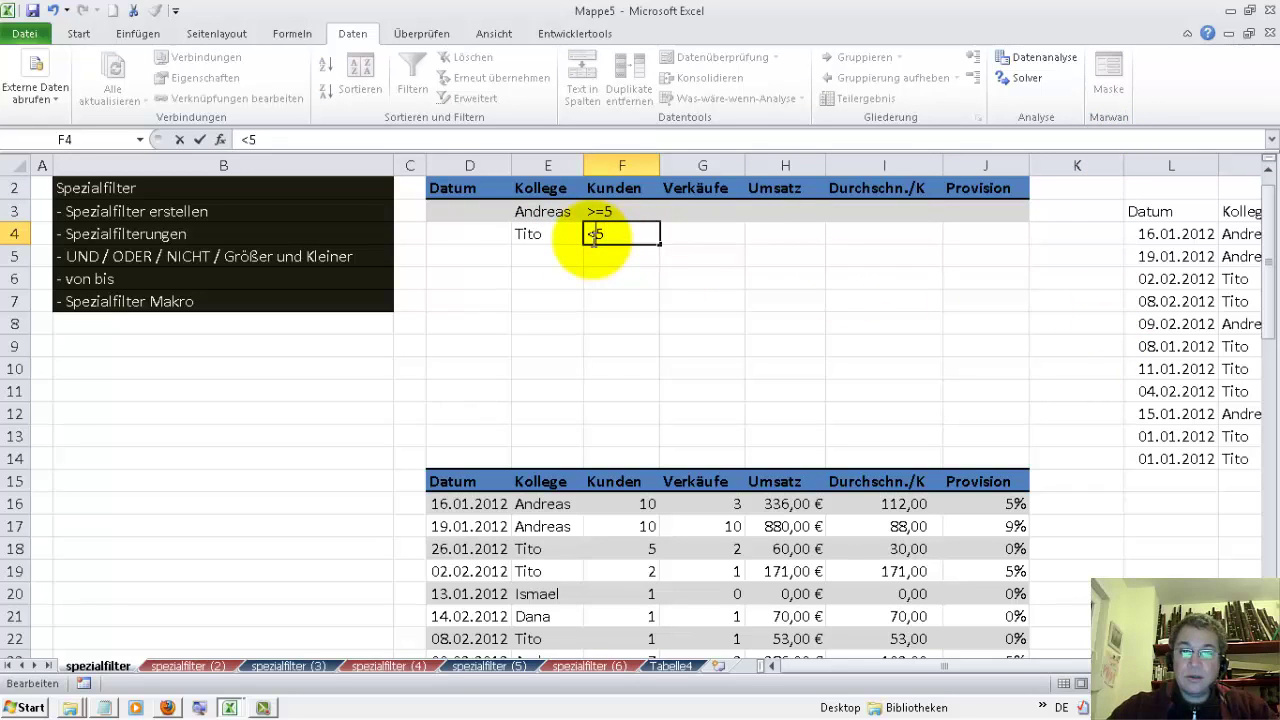
pyautogui.click(556, 300)
# Clear the old filter results from column L through the last column.
pyautogui.keyDown('ctrl'); pyautogui.scroll(2, 613, 265); pyautogui.keyUp('ctrl')
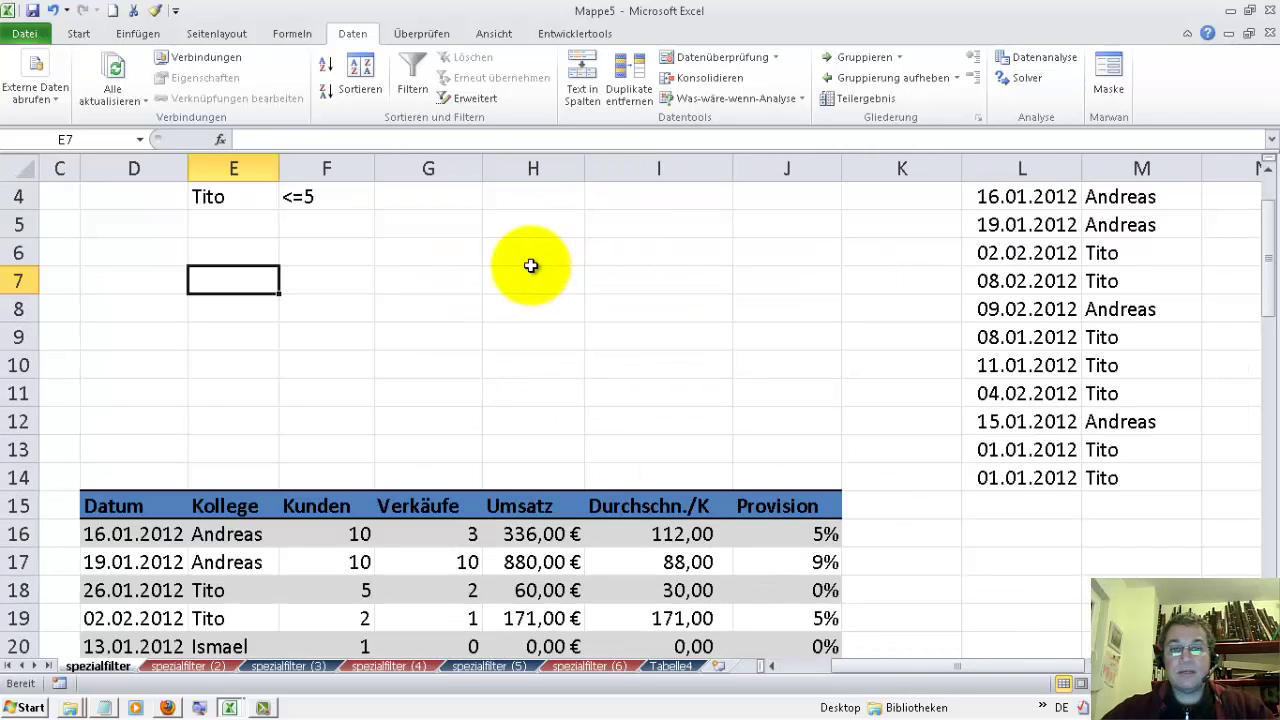
pyautogui.moveTo(1267, 285); pyautogui.dragTo(1267, 262)
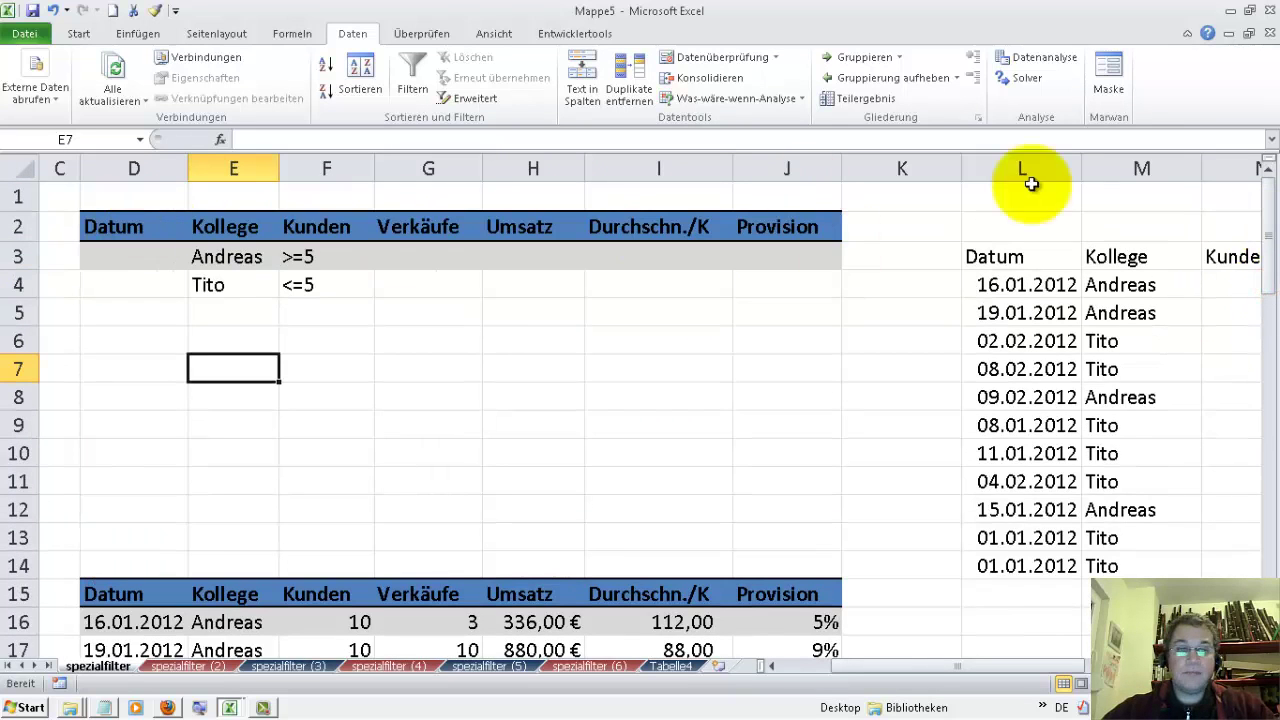
pyautogui.click(1058, 168)
pyautogui.hotkey('ctrl', 'shift', 'Right')
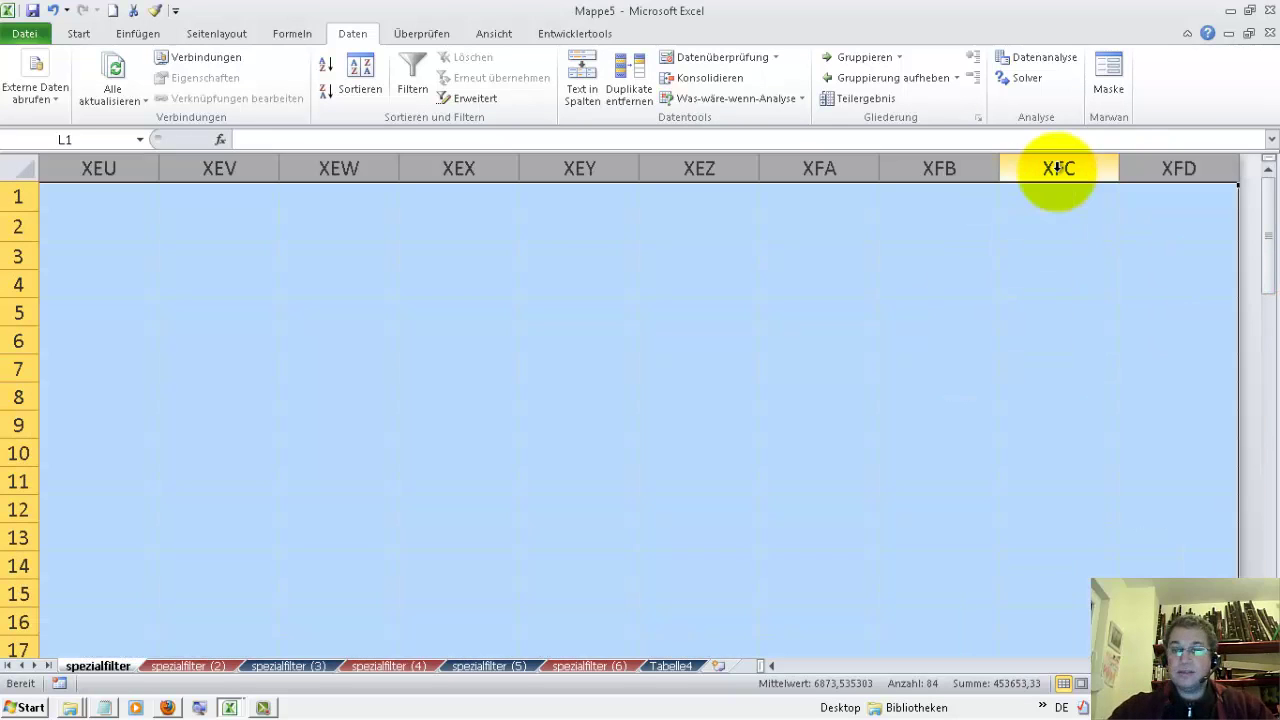
pyautogui.hotkey('ctrl', 'BackSpace')
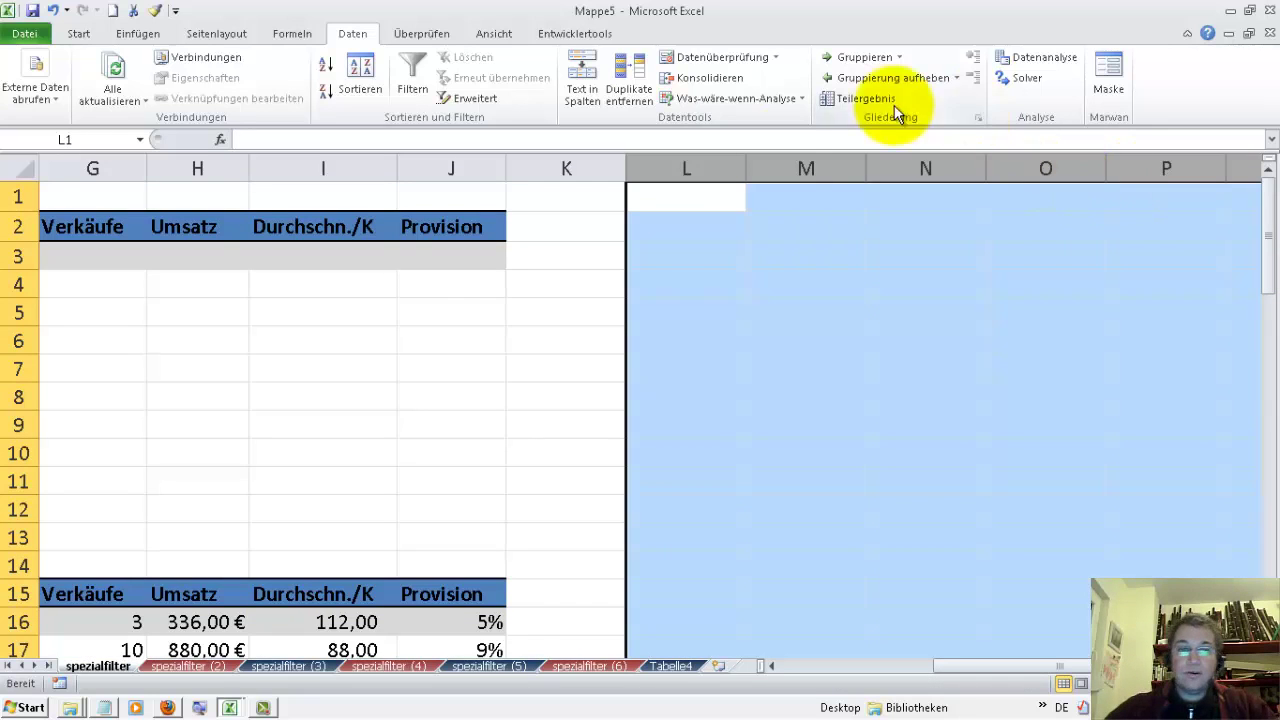
pyautogui.click(200, 365)
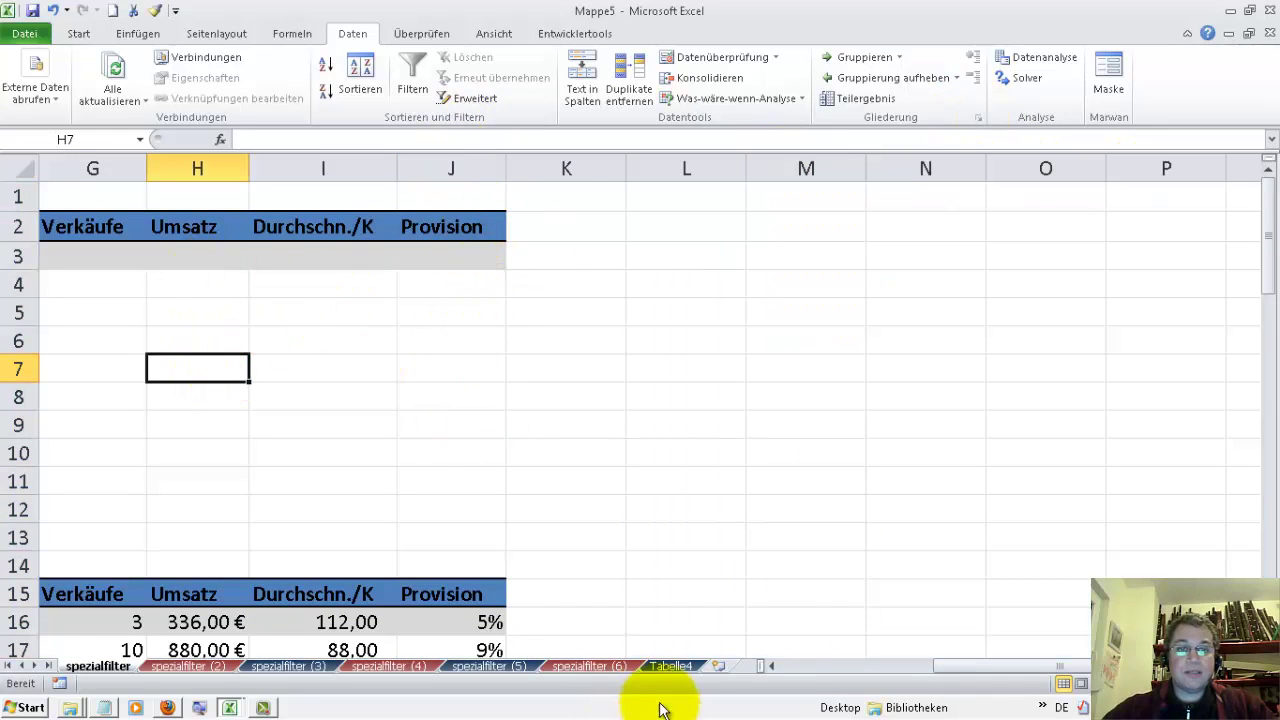
pyautogui.moveTo(978, 665); pyautogui.dragTo(908, 665)
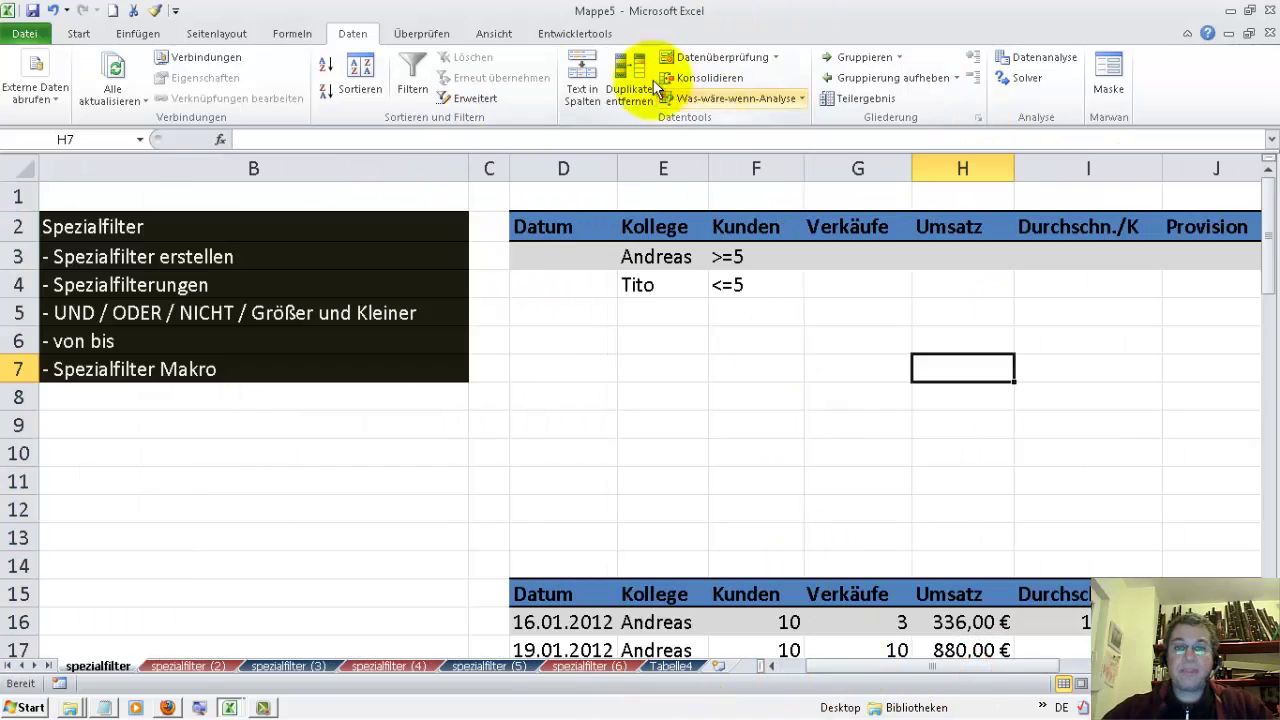
# Set the Advanced Filter list range to the whole sales table from the Datum header.
pyautogui.click(478, 97)
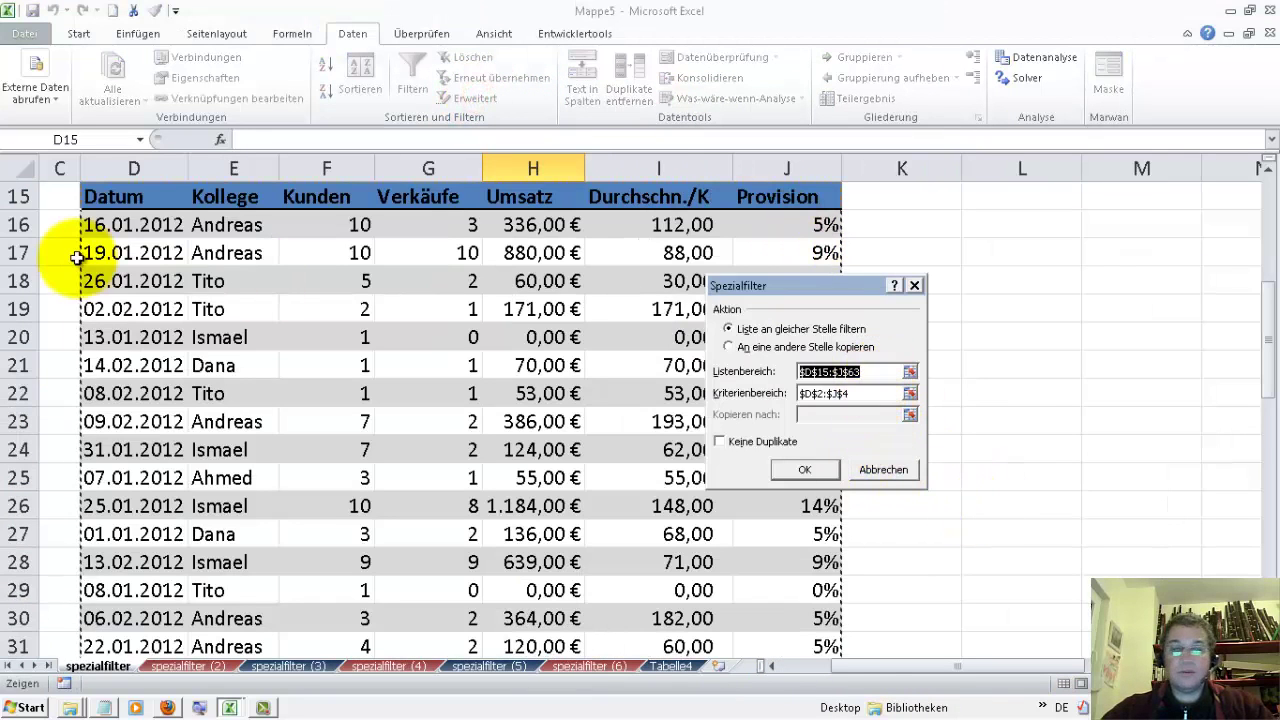
pyautogui.click(108, 200)
pyautogui.hotkey('ctrl', 'shift', 'Right')
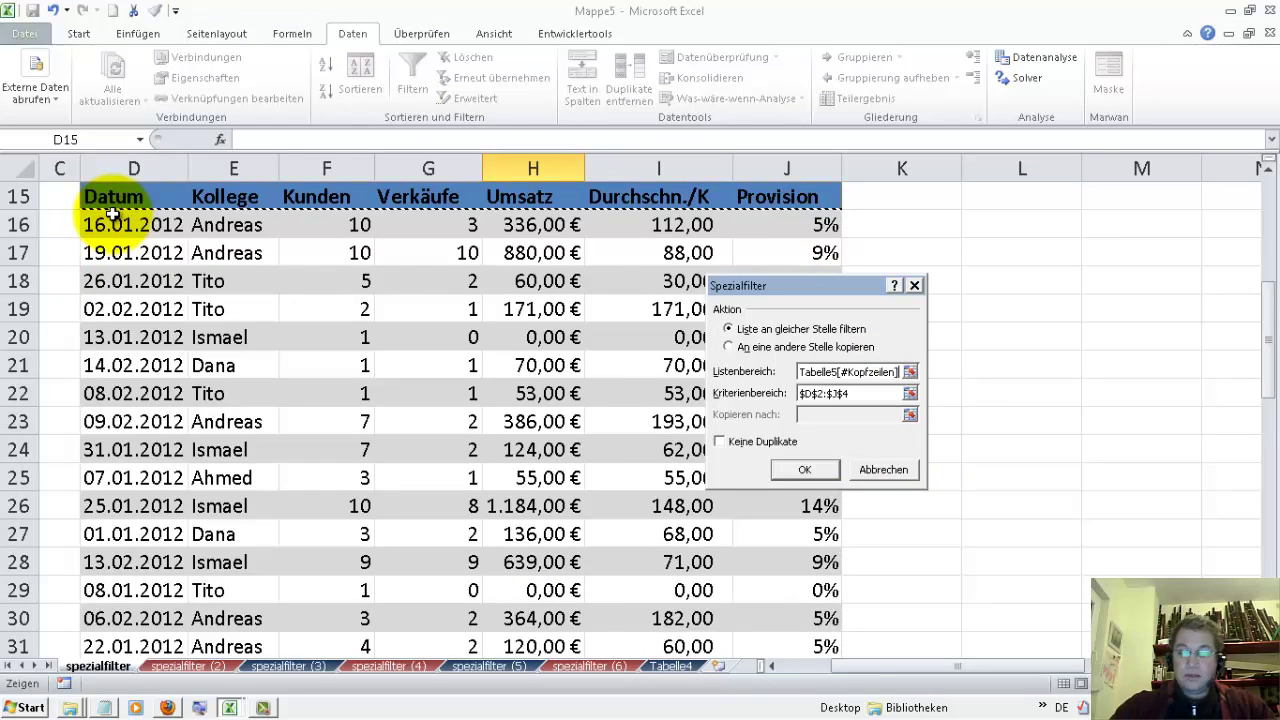
pyautogui.hotkey('ctrl', 'shift', 'Down')
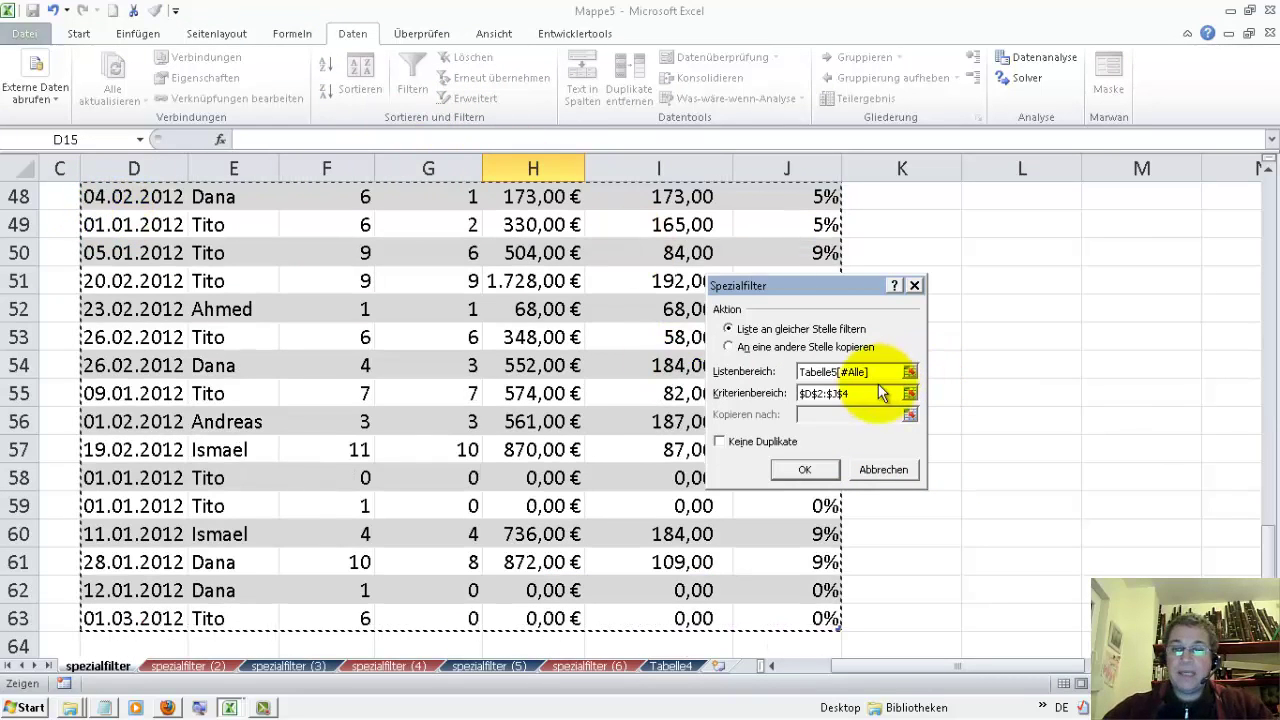
# Keep criteria range $D$2:$J$4 and copy the filtered rows to cell L3.
pyautogui.click(865, 393)
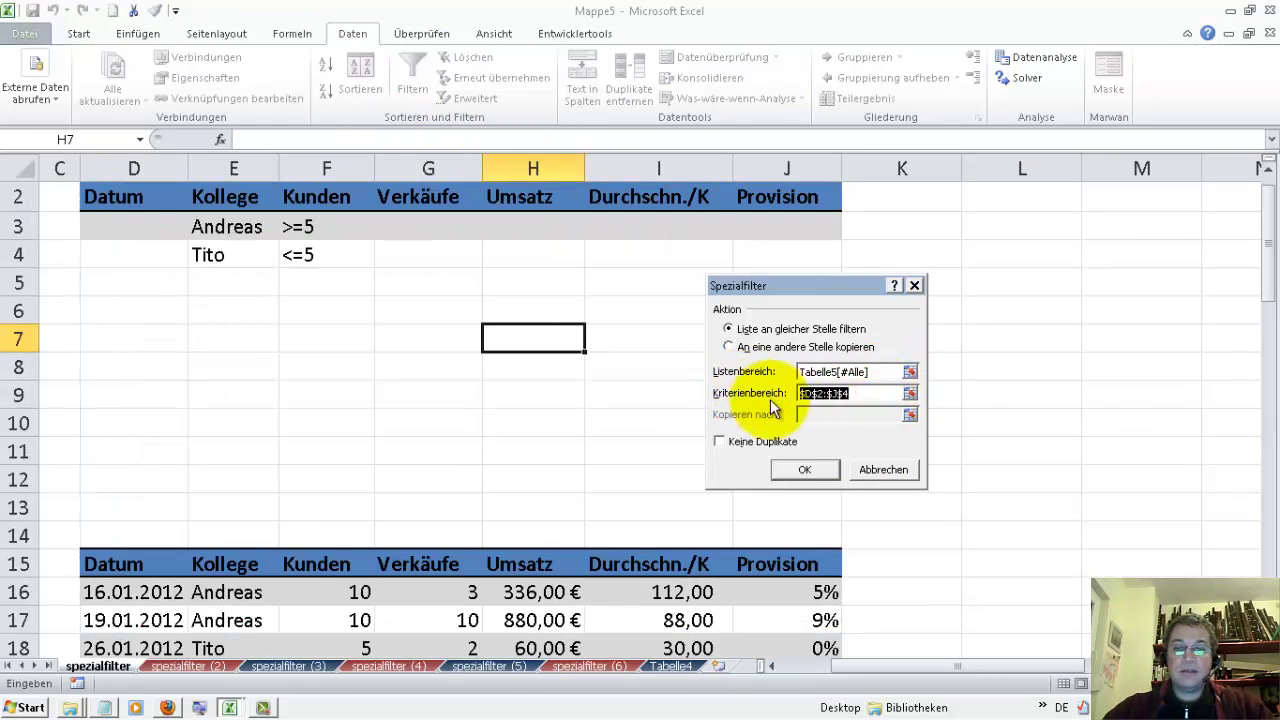
pyautogui.click(740, 348)
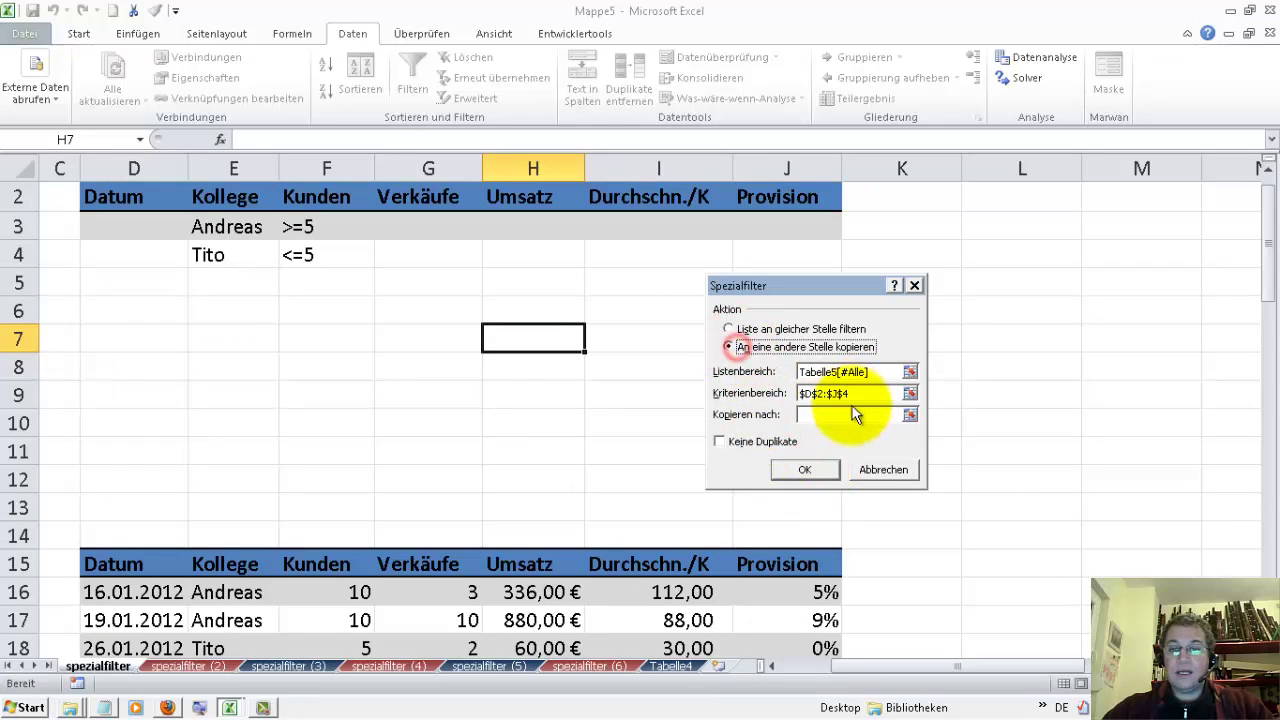
pyautogui.click(848, 414)
pyautogui.moveTo(1009, 228); pyautogui.dragTo(1013, 231)
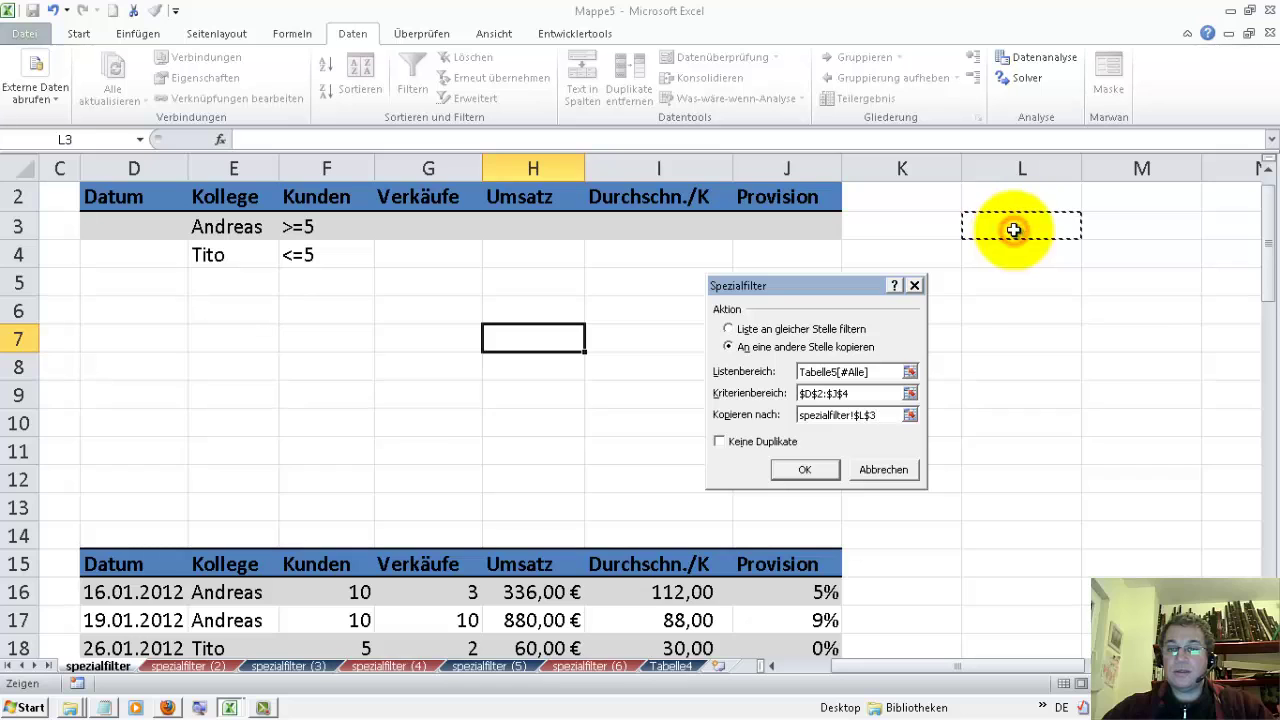
pyautogui.click(880, 414)
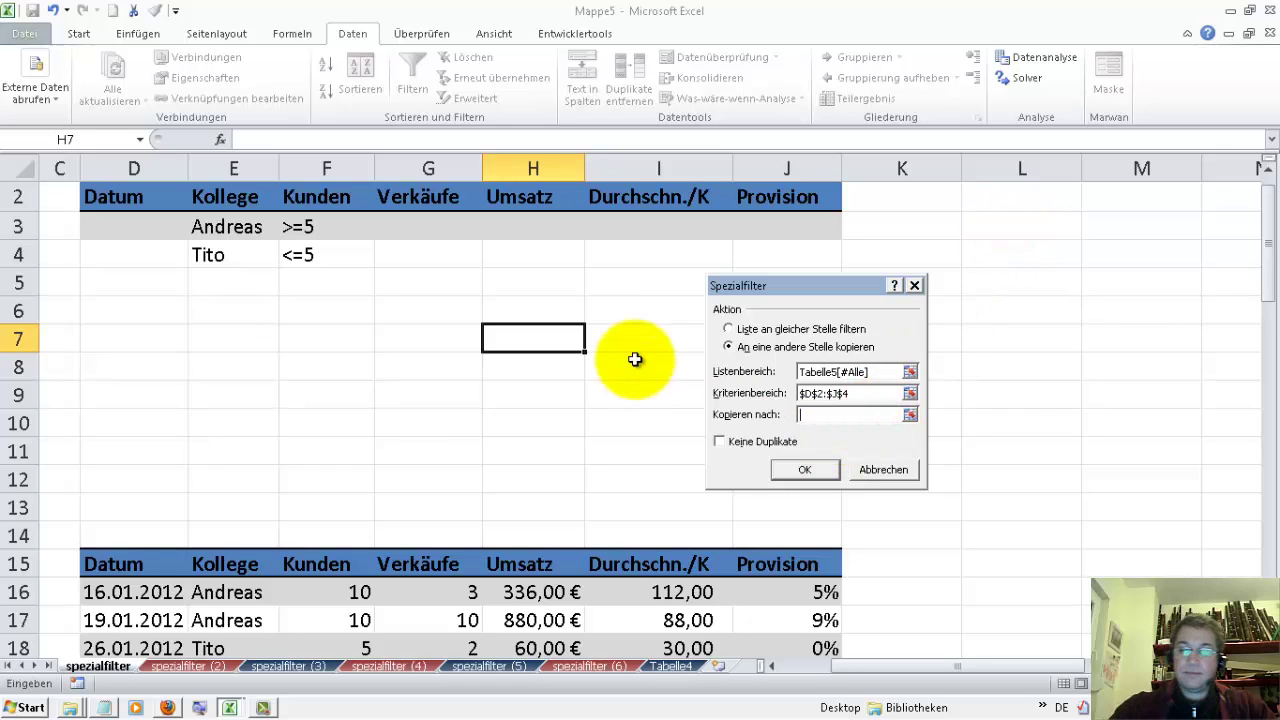
pyautogui.click(1048, 227)
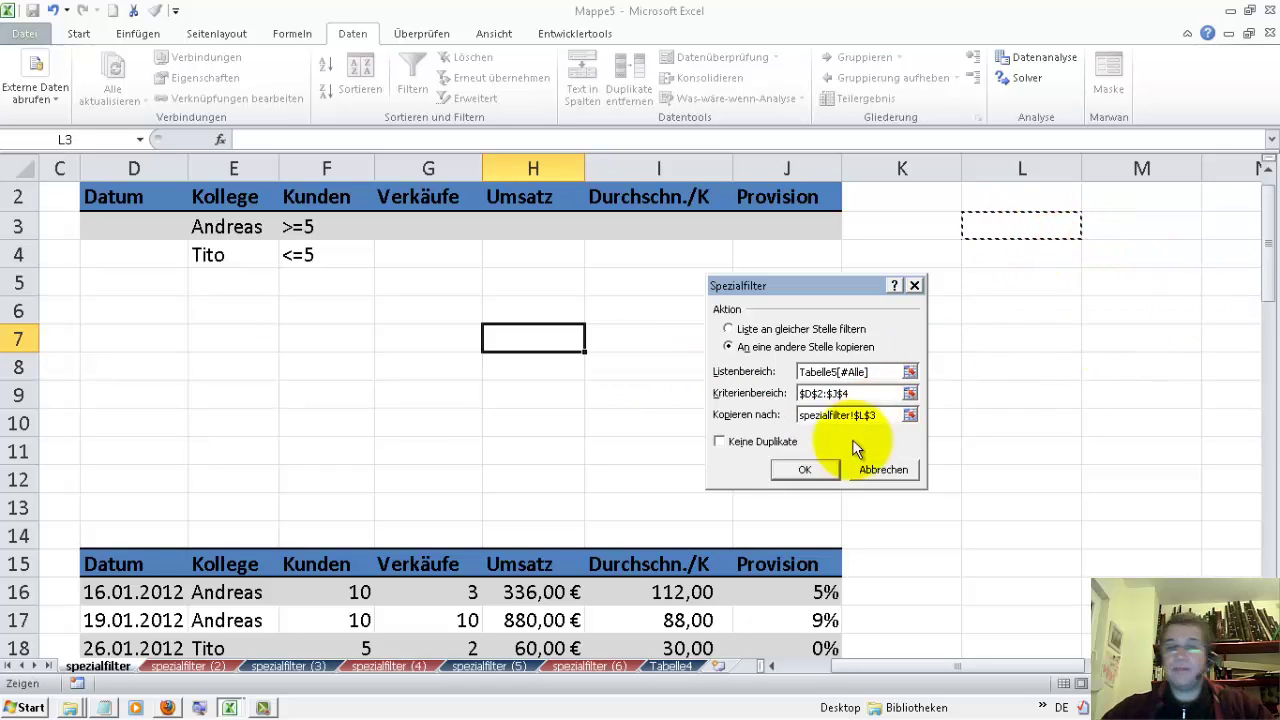
pyautogui.click(815, 467)
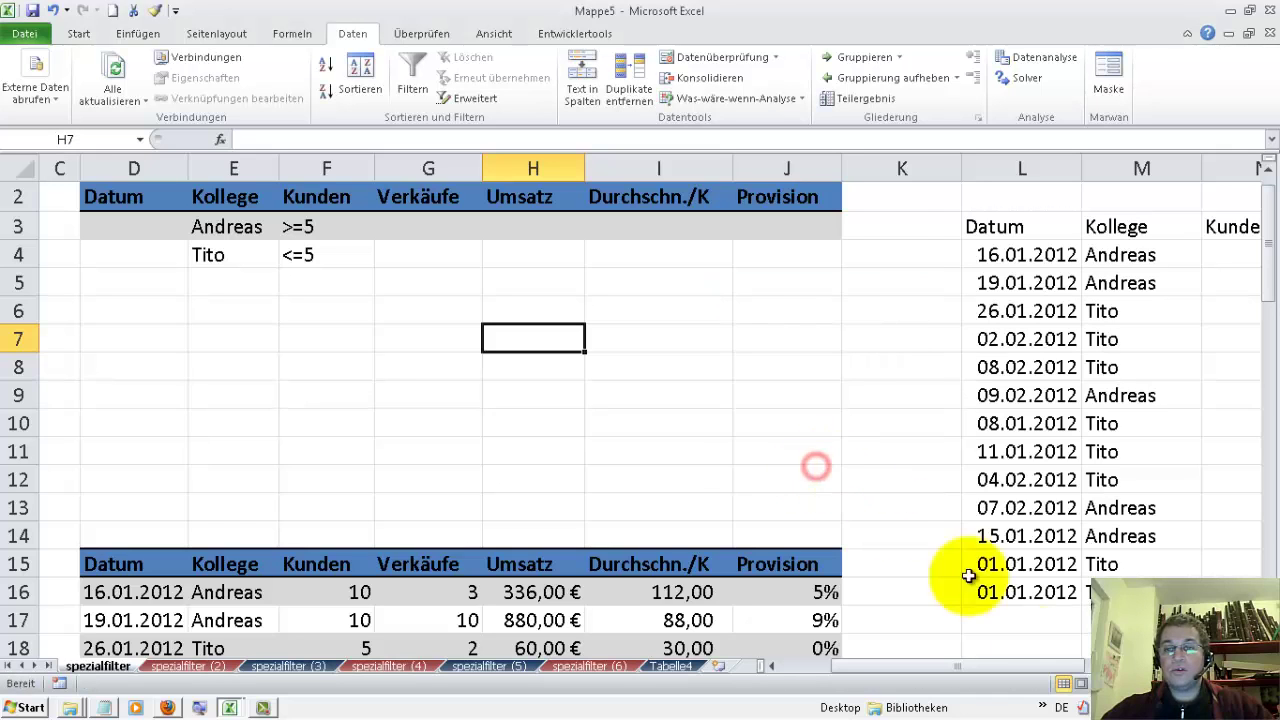
pyautogui.moveTo(995, 668)
pyautogui.mouseDown()
pyautogui.moveTo(1068, 676)
pyautogui.moveTo(1008, 676)
pyautogui.mouseUp()
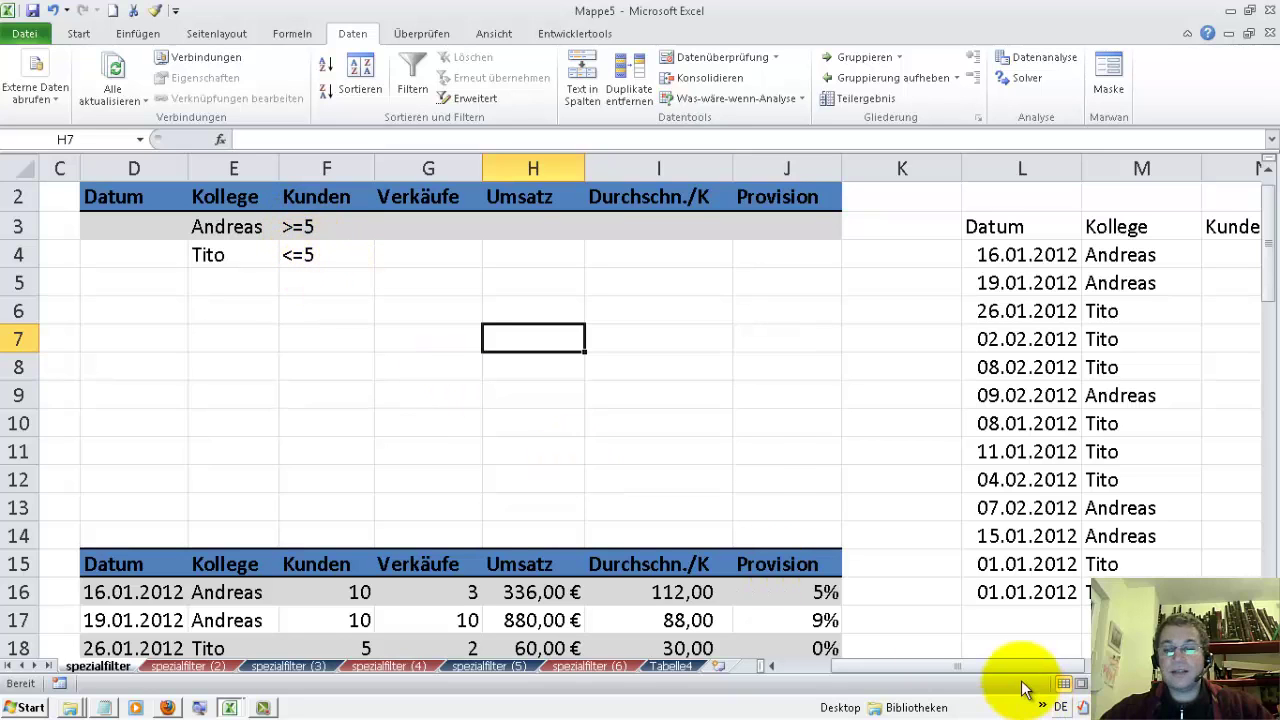
pyautogui.moveTo(1014, 670); pyautogui.dragTo(1030, 668)
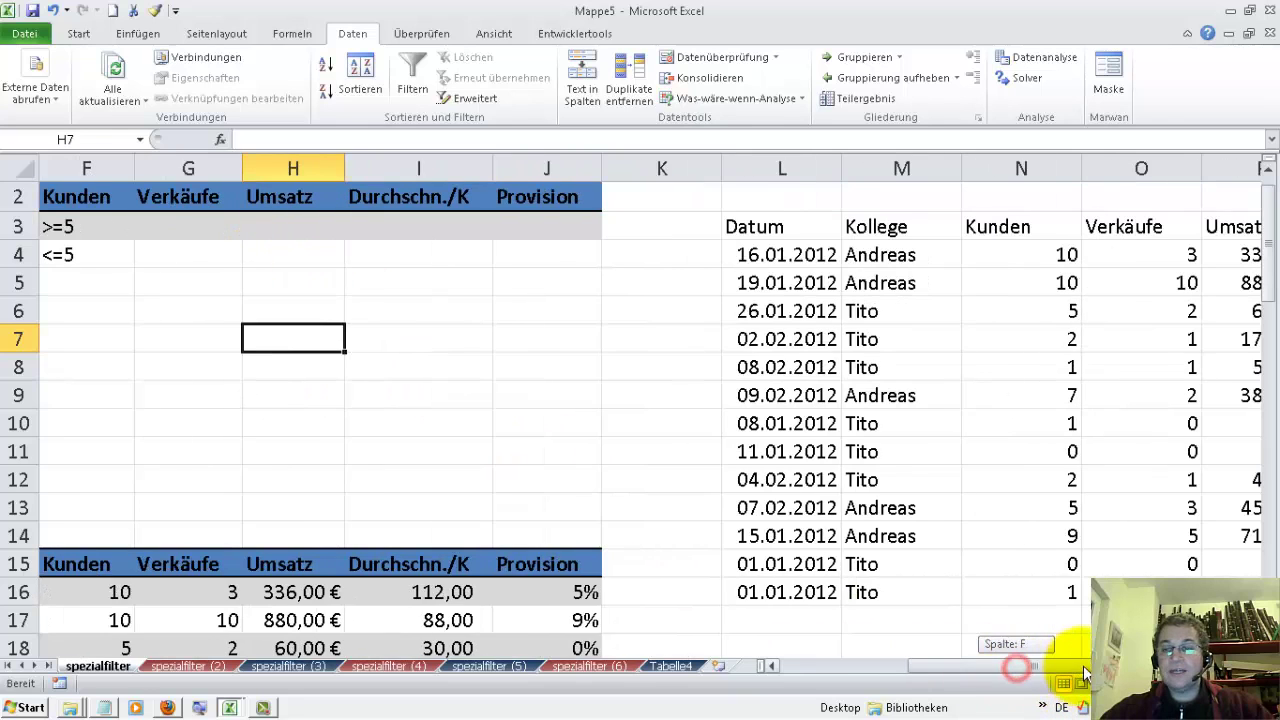
pyautogui.click(1062, 311)
pyautogui.click(1047, 513)
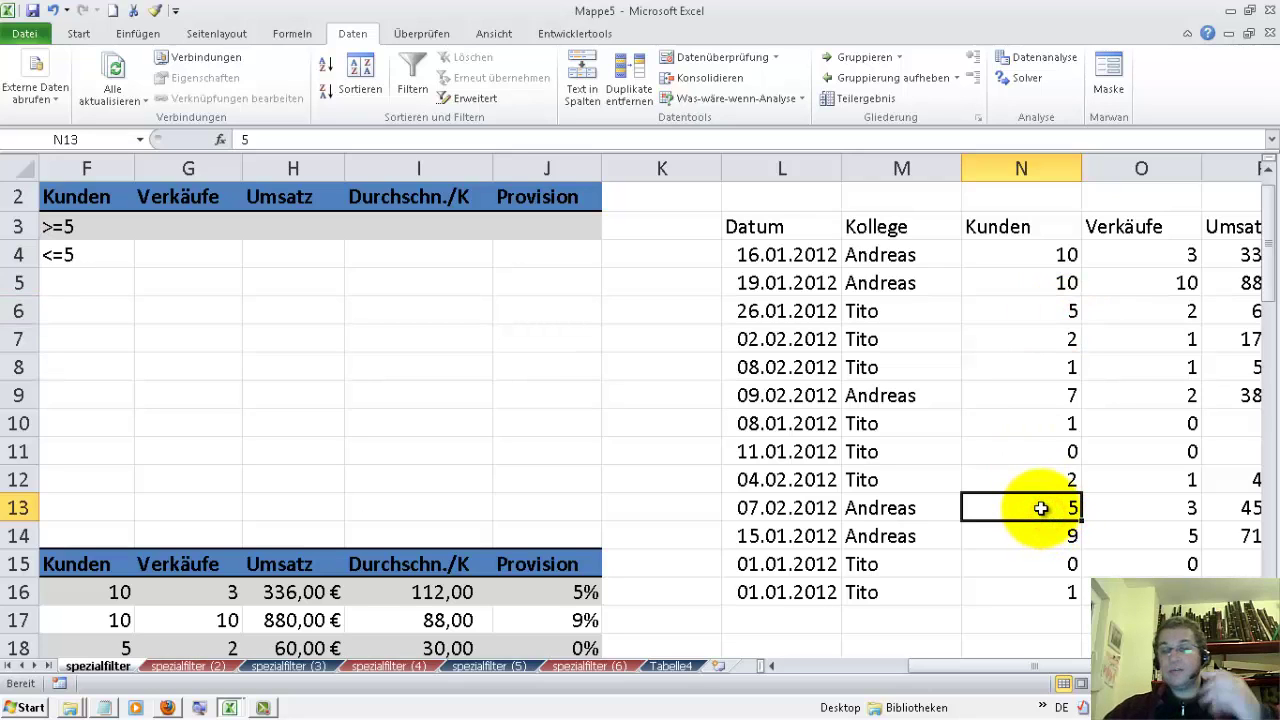
pyautogui.click(1060, 311)
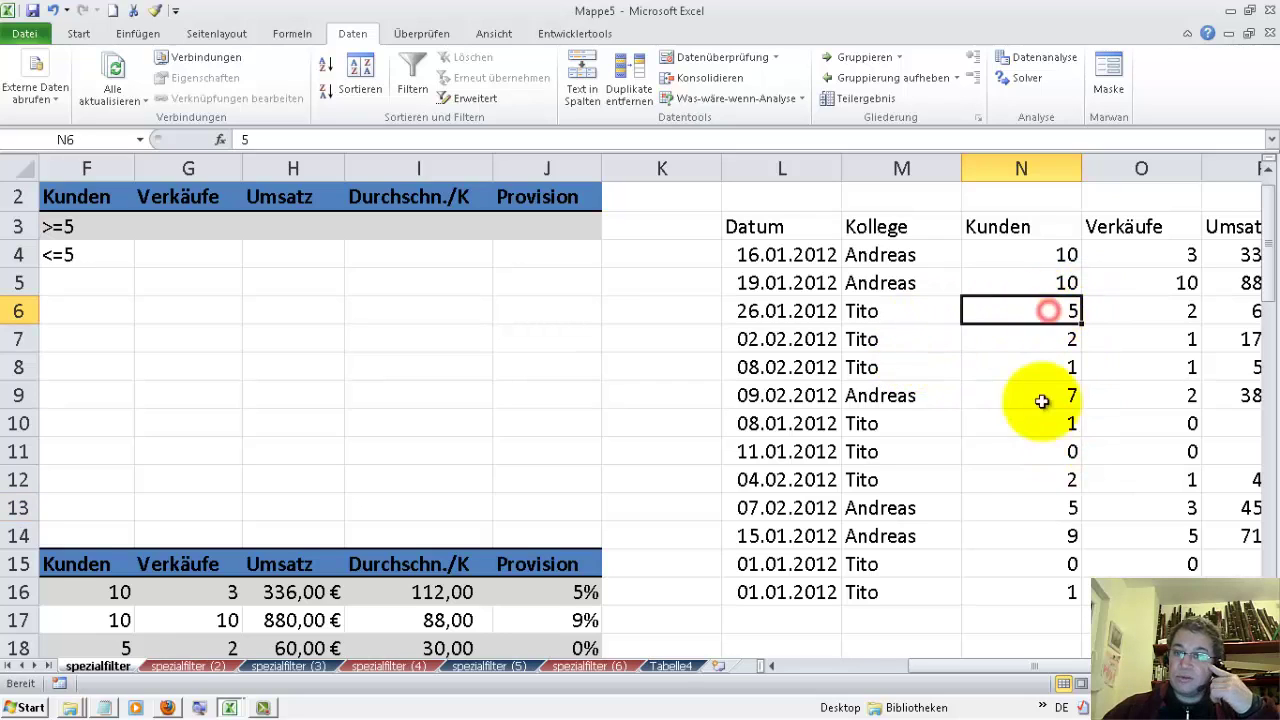
pyautogui.click(1044, 512)
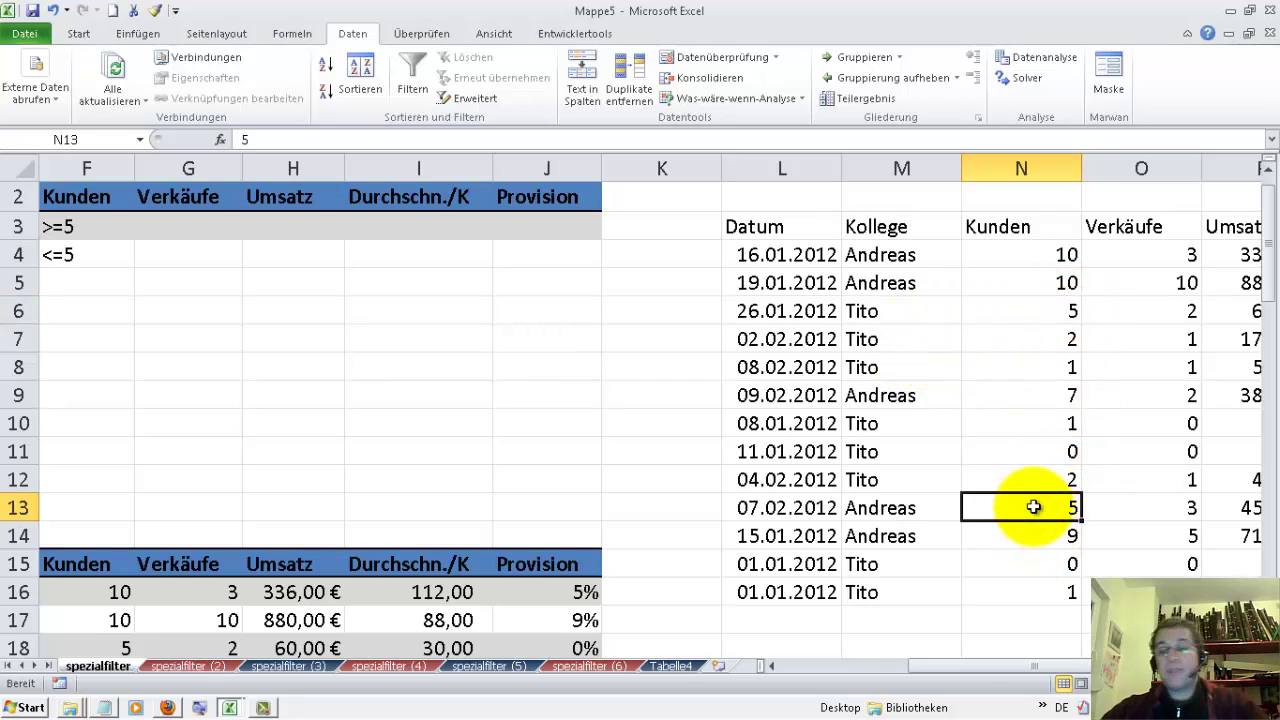